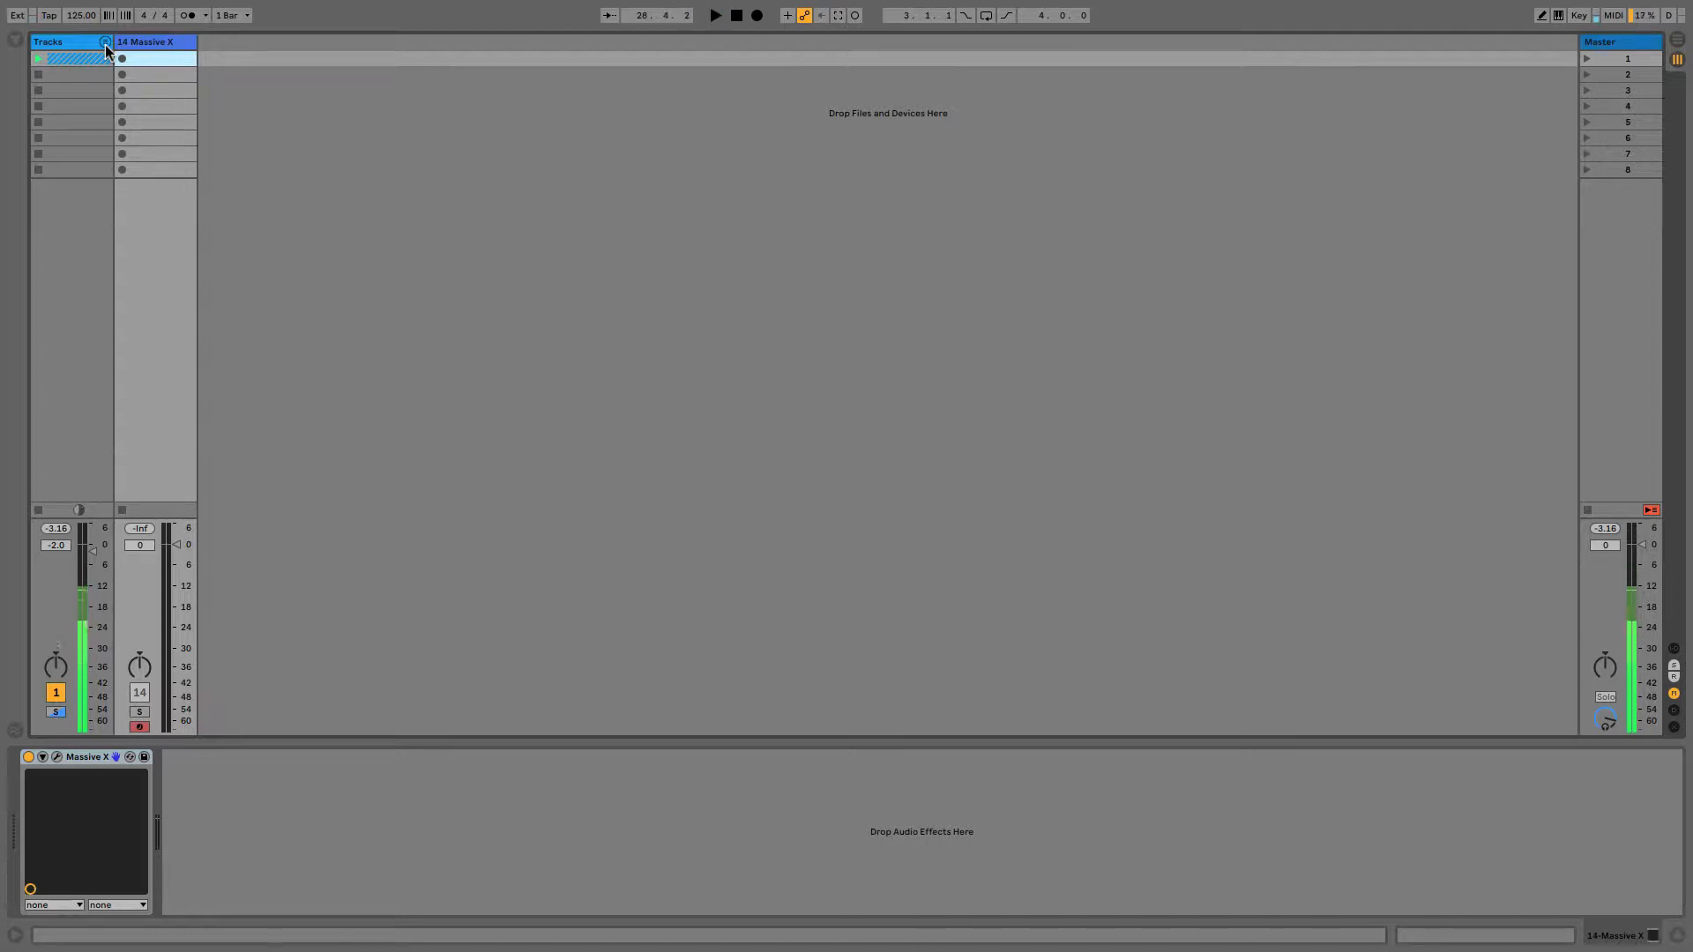
- Stop playback, create a one-bar clip on the Massive X track and add C3 notes on beats 2 and 4
key(space)
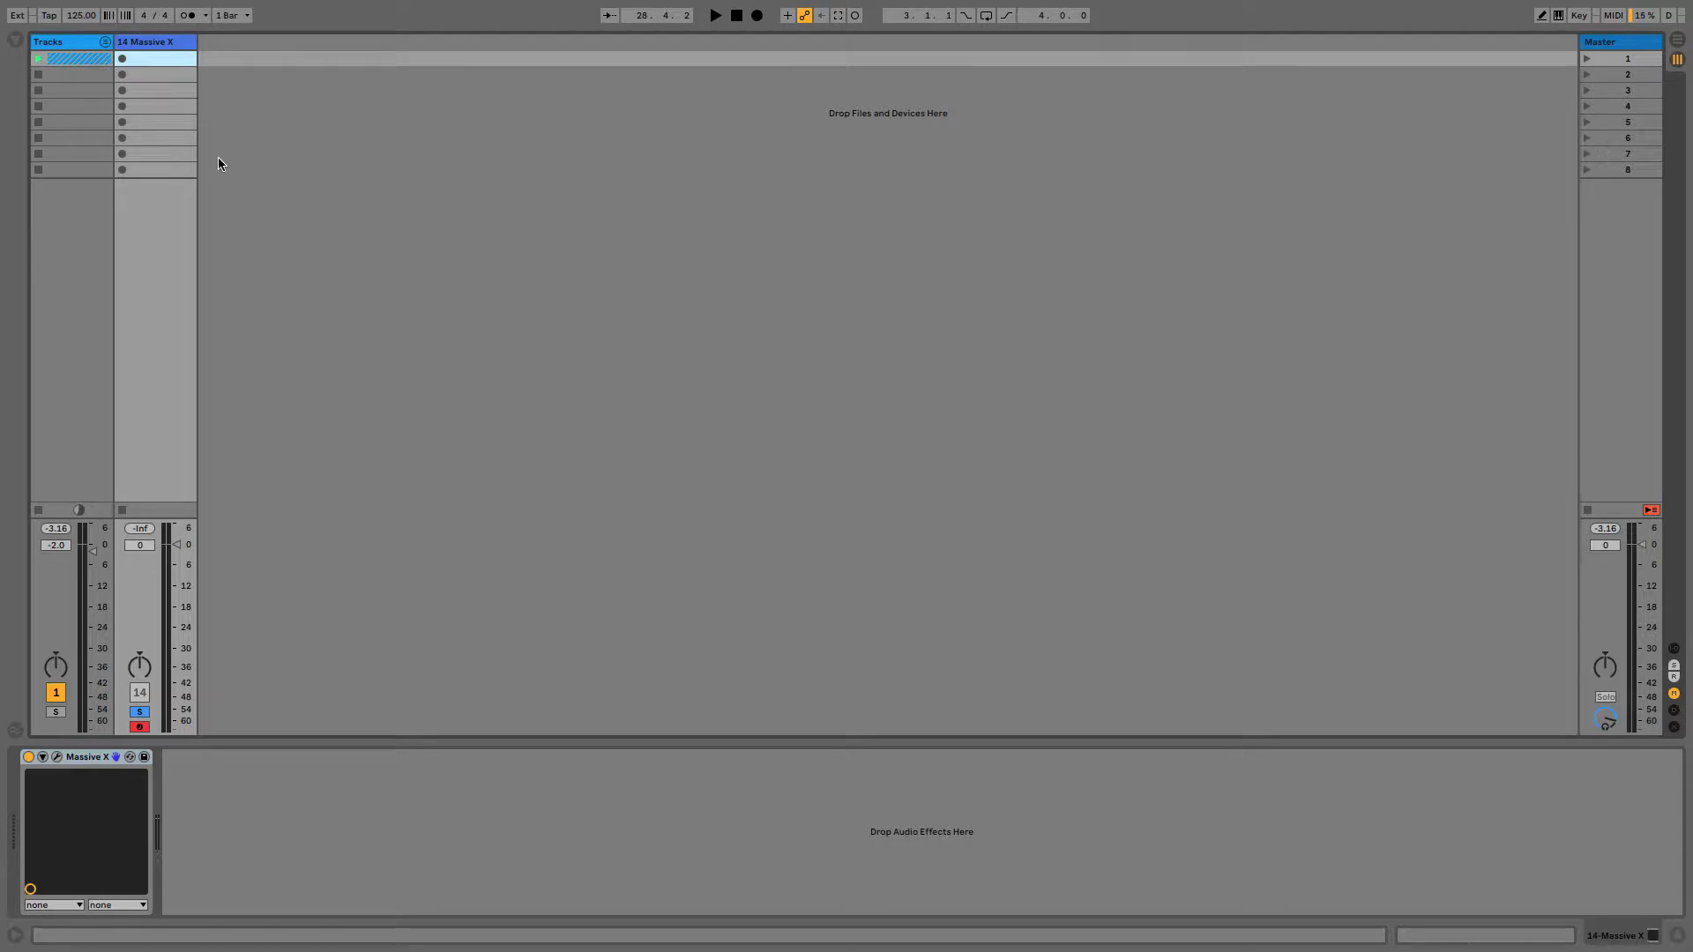
double_click(171, 55)
click(122, 58)
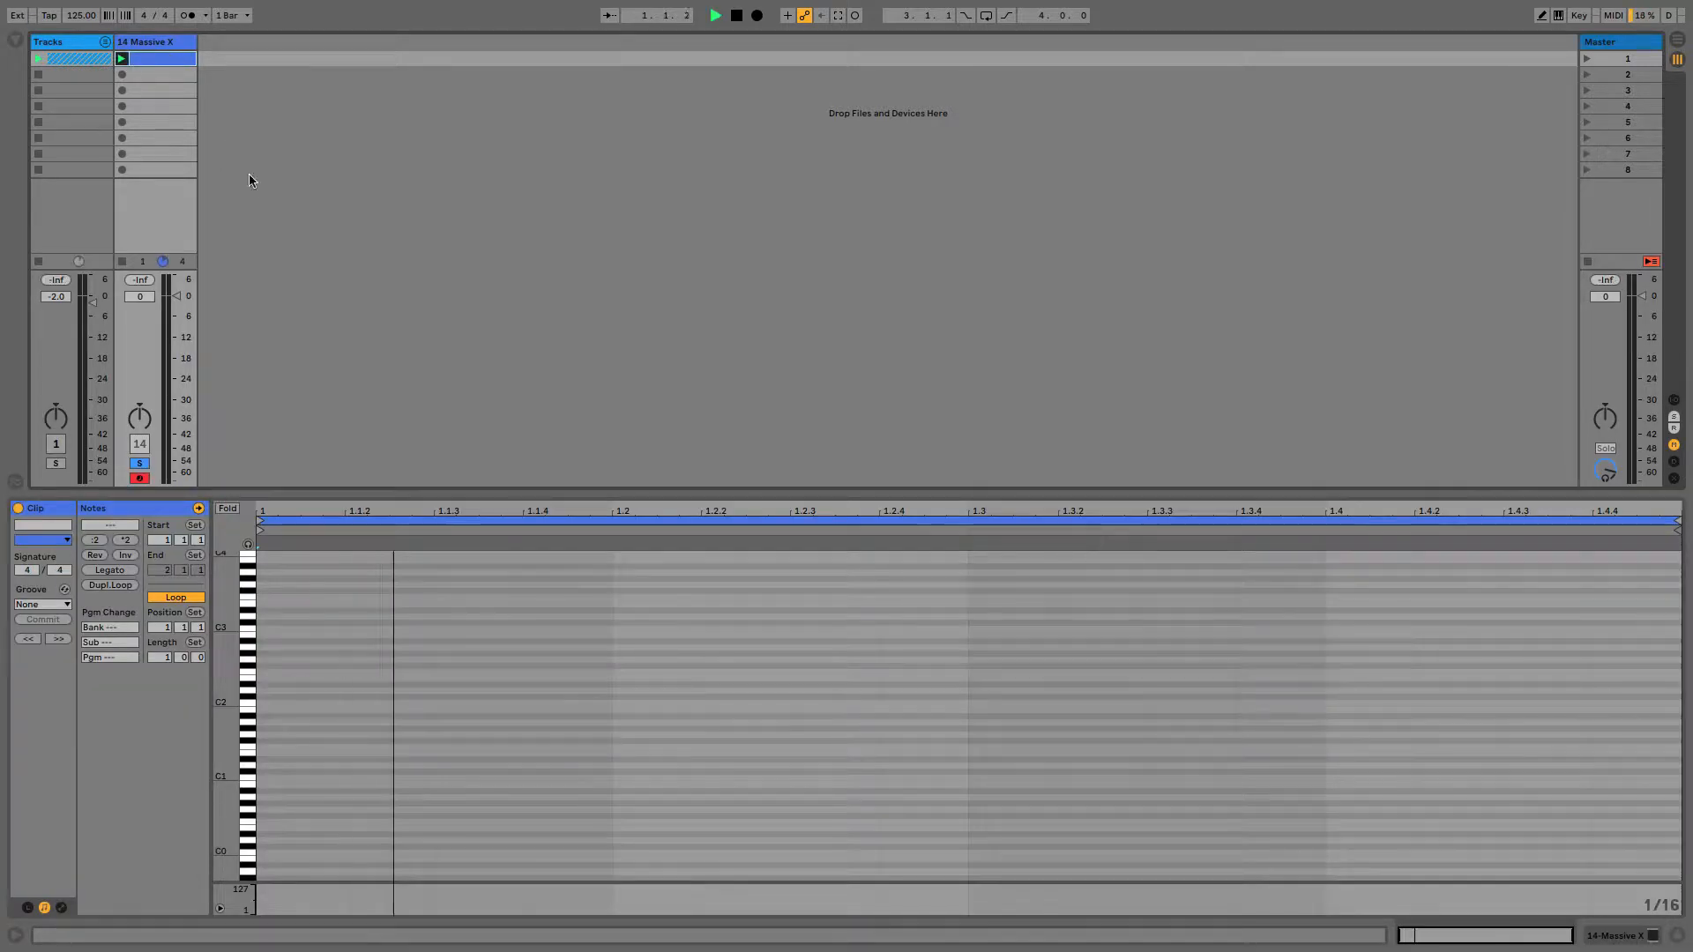
double_click(628, 629)
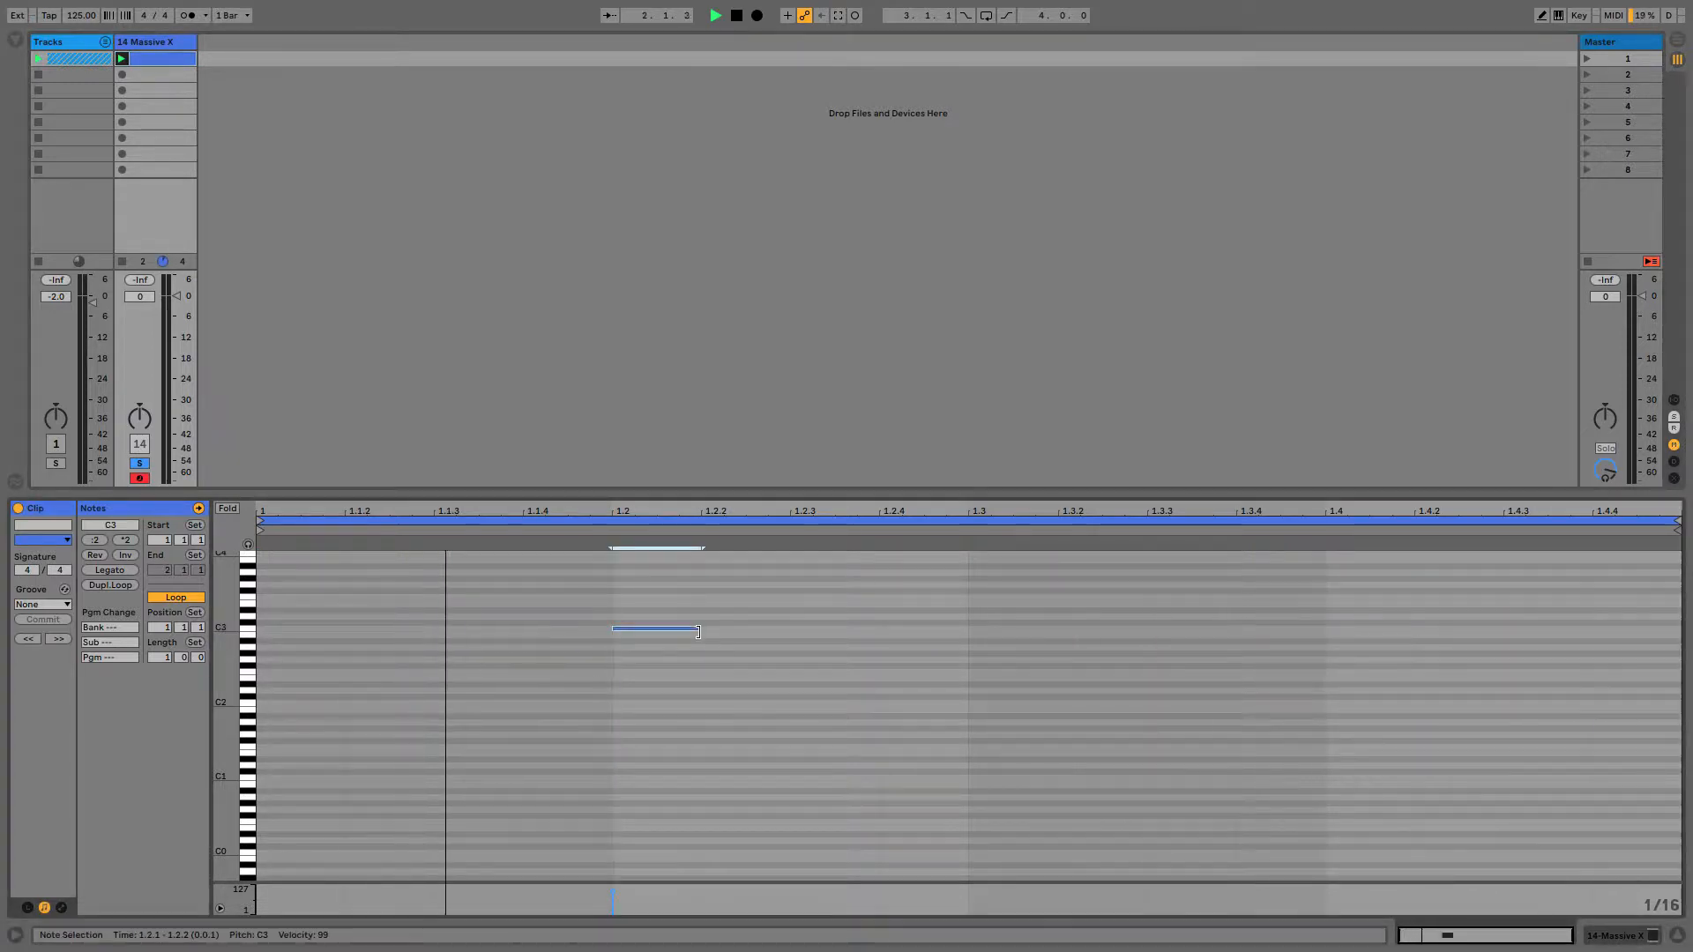
double_click(1347, 628)
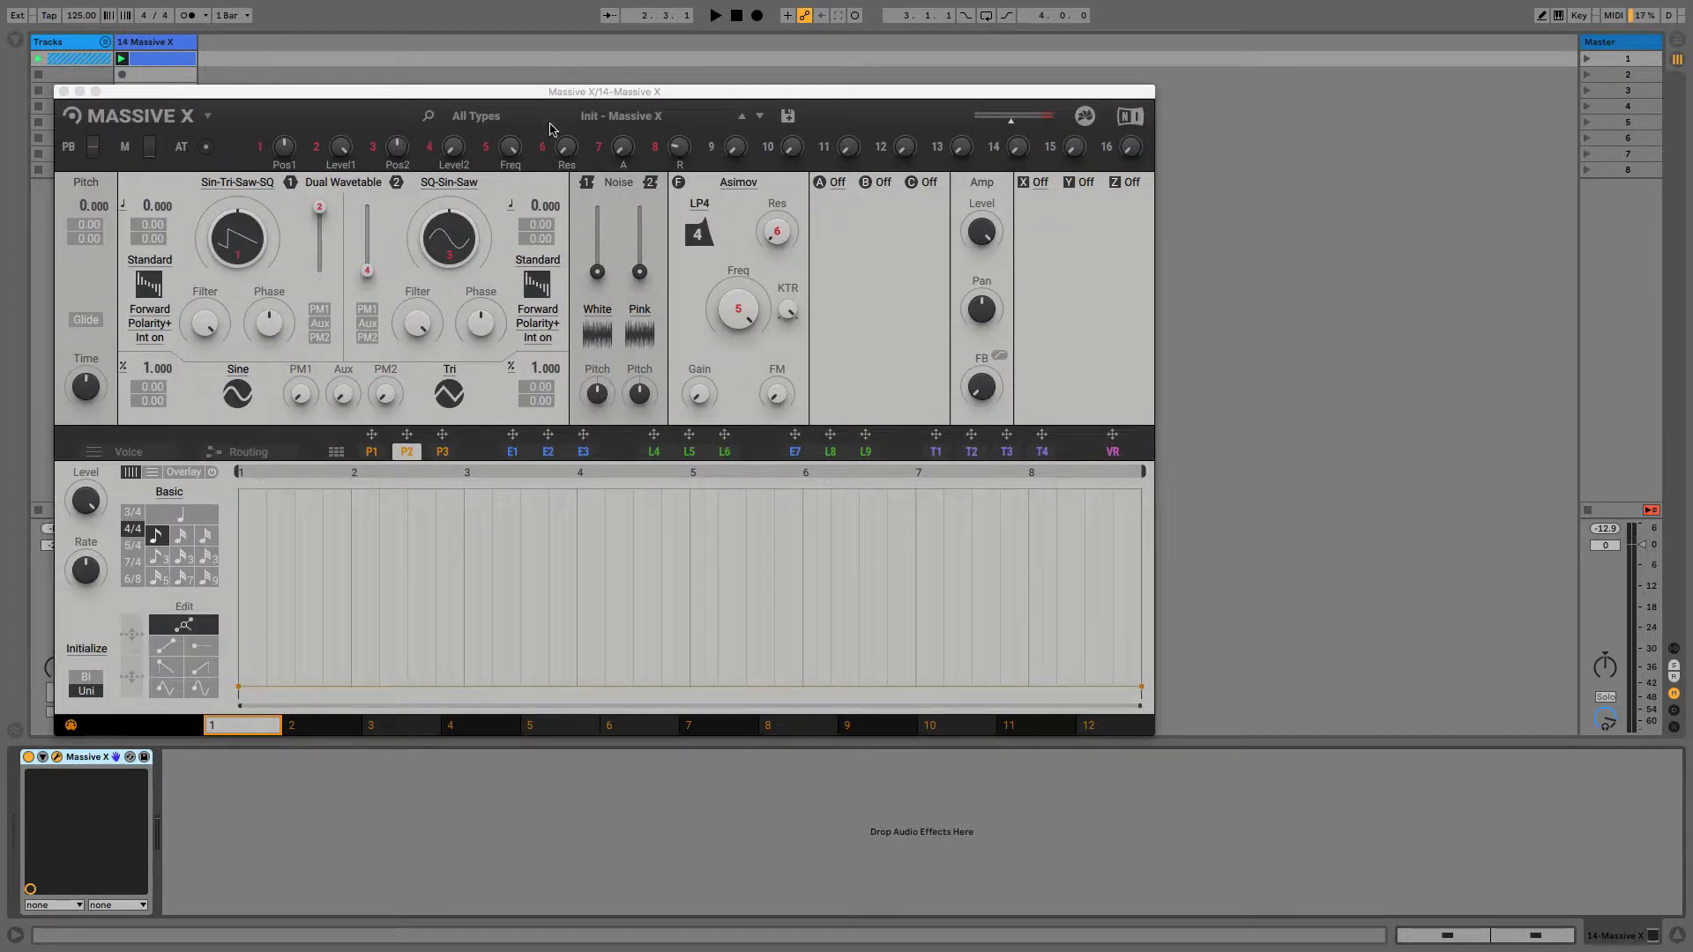
- Load the Init - Massive X Blank preset from the Quickstart category and close the preset browser
click(485, 118)
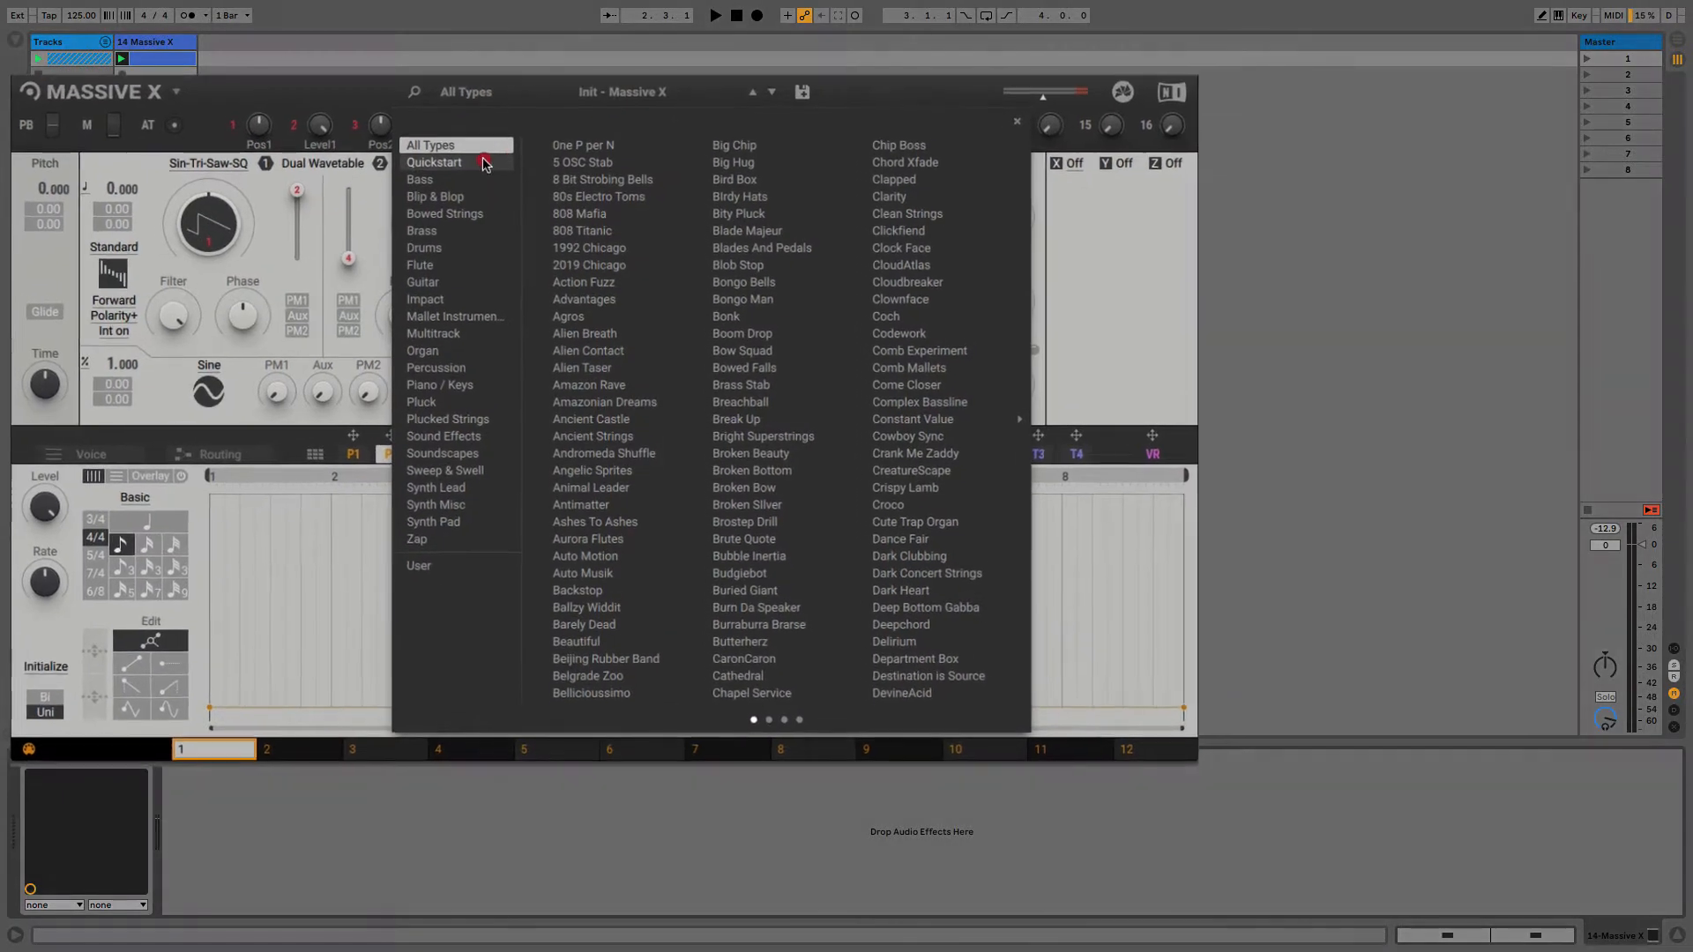
click(494, 181)
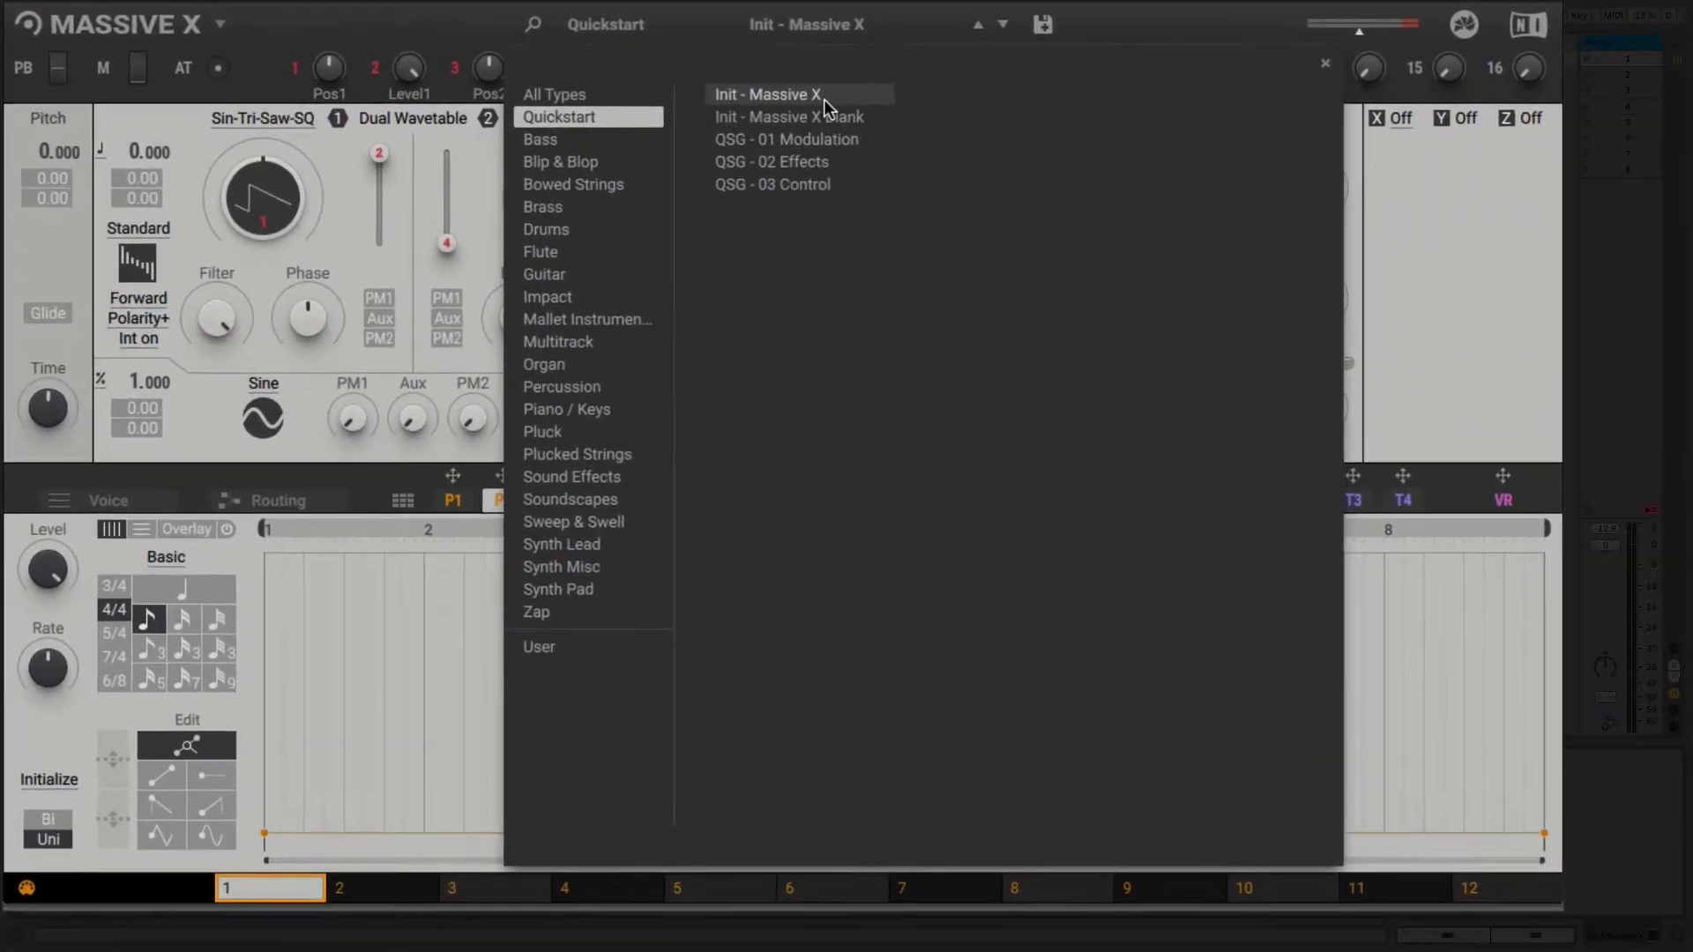
click(823, 99)
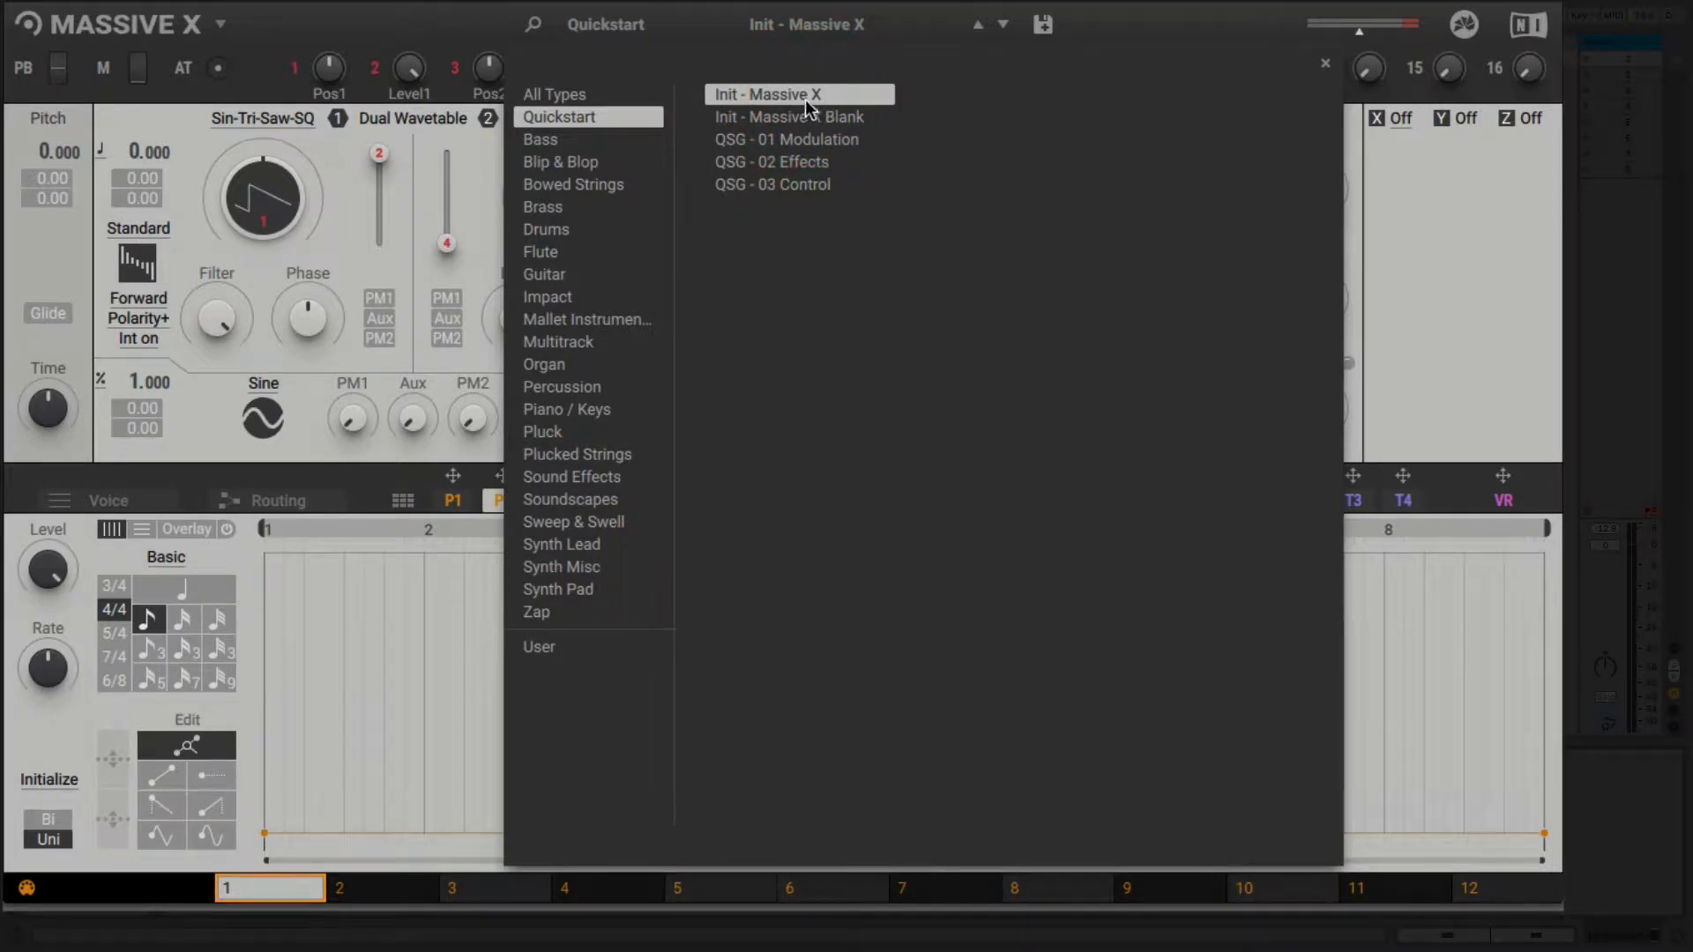
click(806, 98)
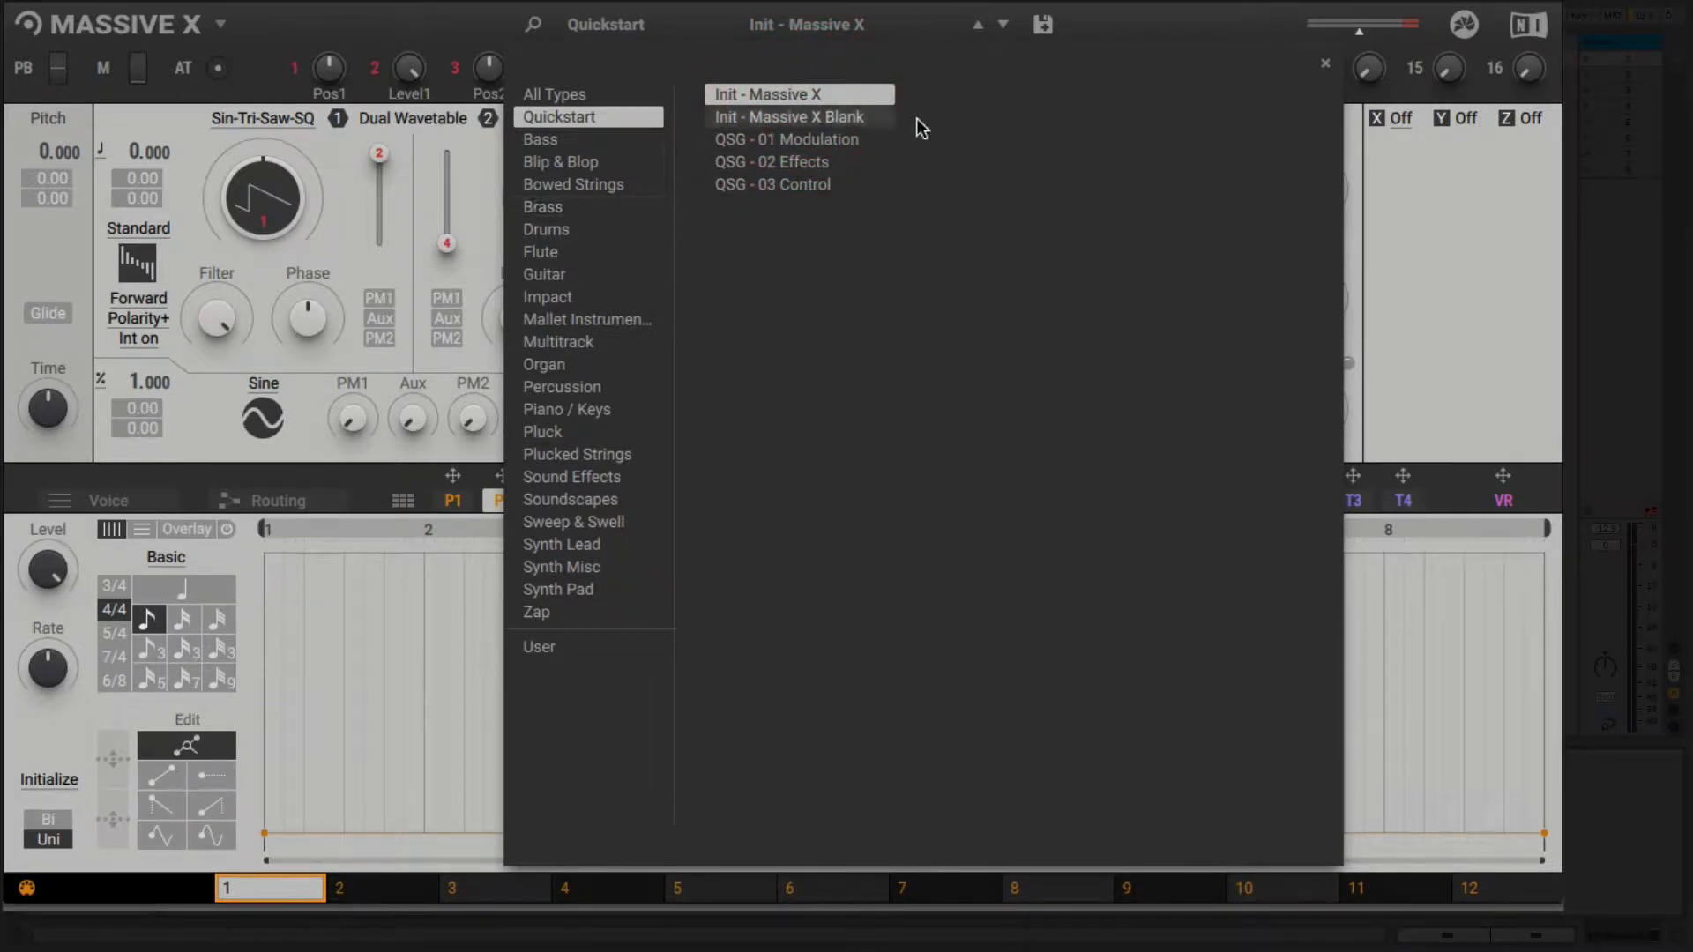
click(886, 118)
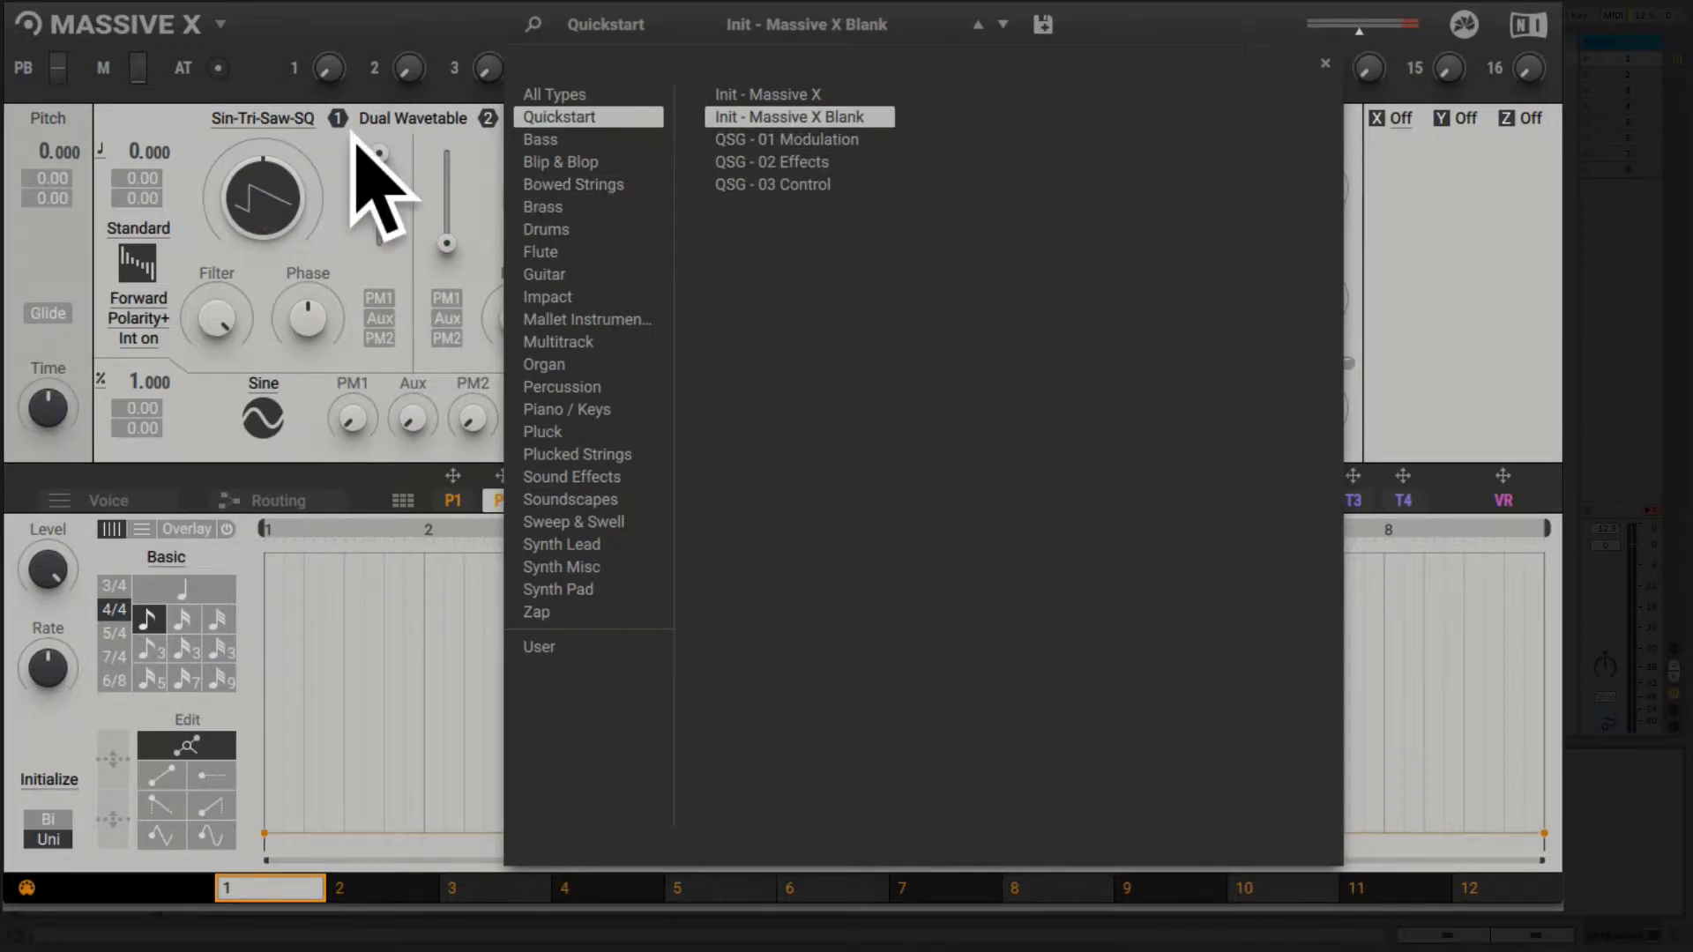
click(484, 177)
- In the routing view, reposition the PM Aux, filter F and insert A modules, placing A before F
click(280, 500)
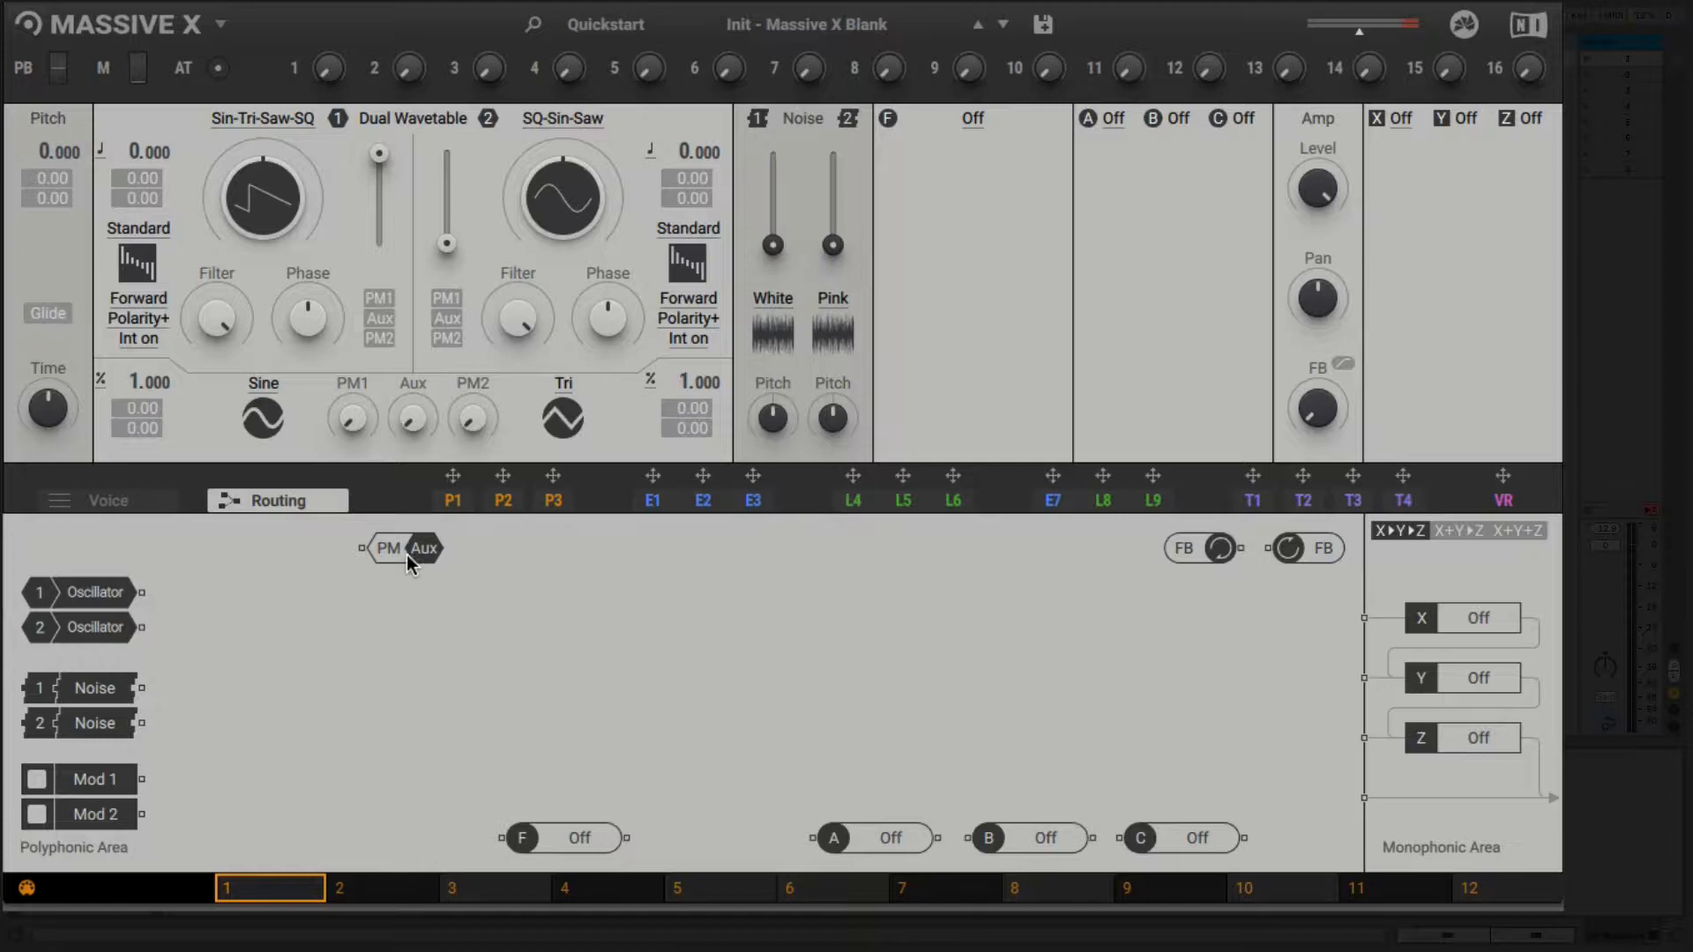
drag(408, 554, 762, 595)
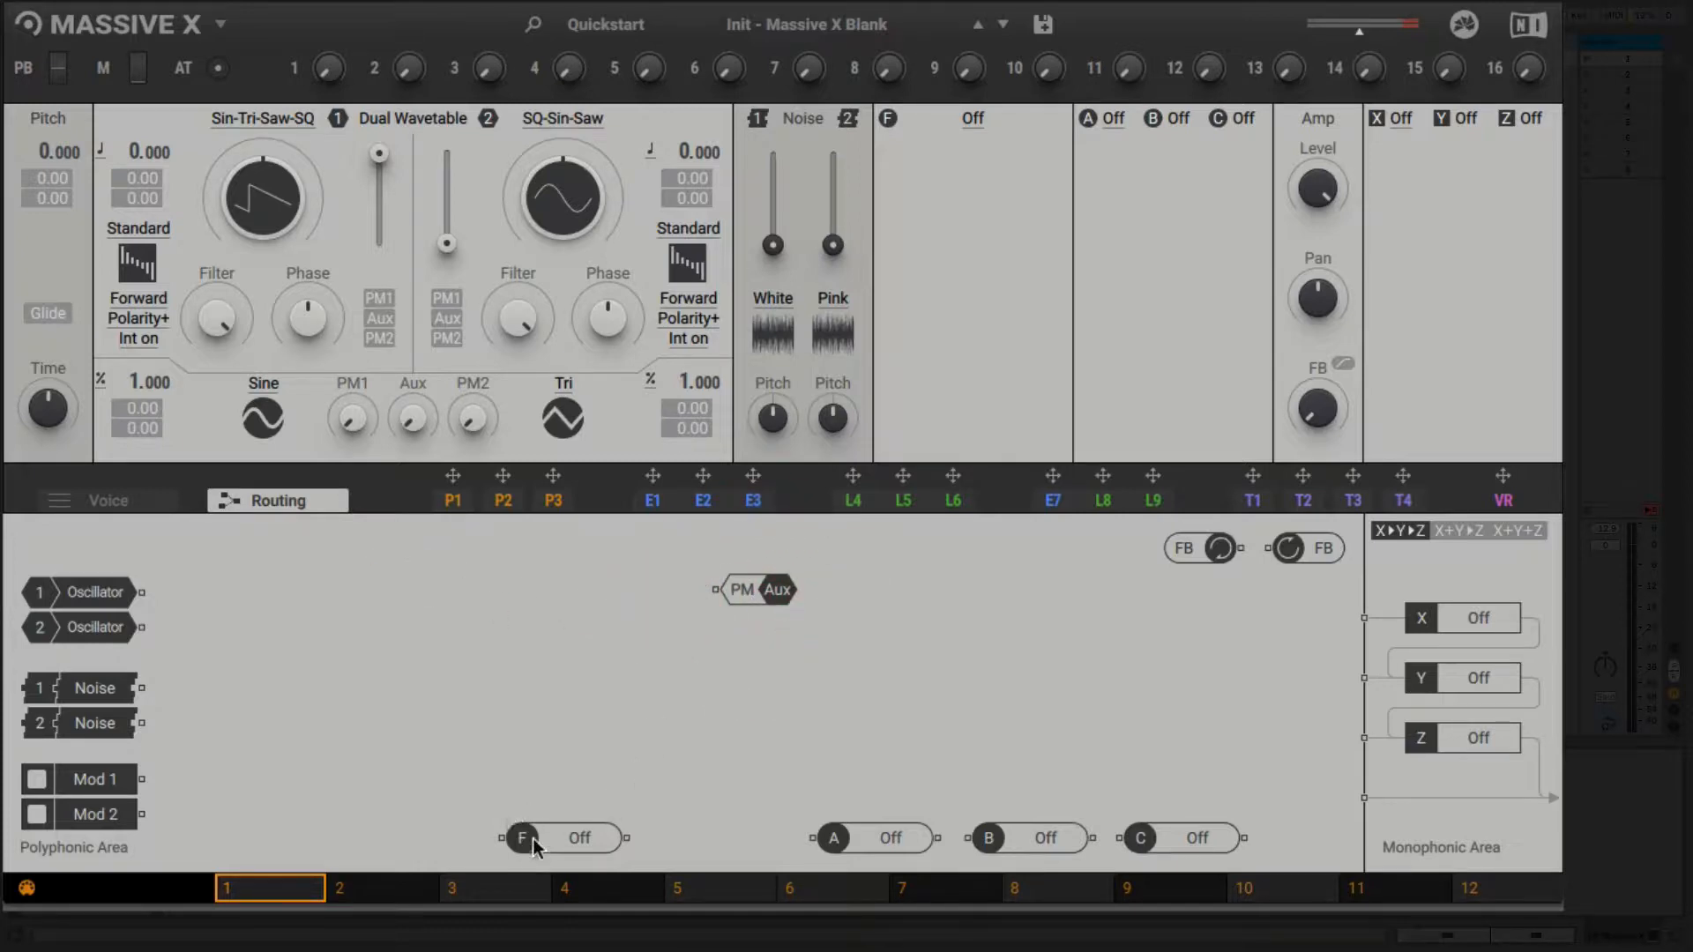
drag(533, 839, 525, 652)
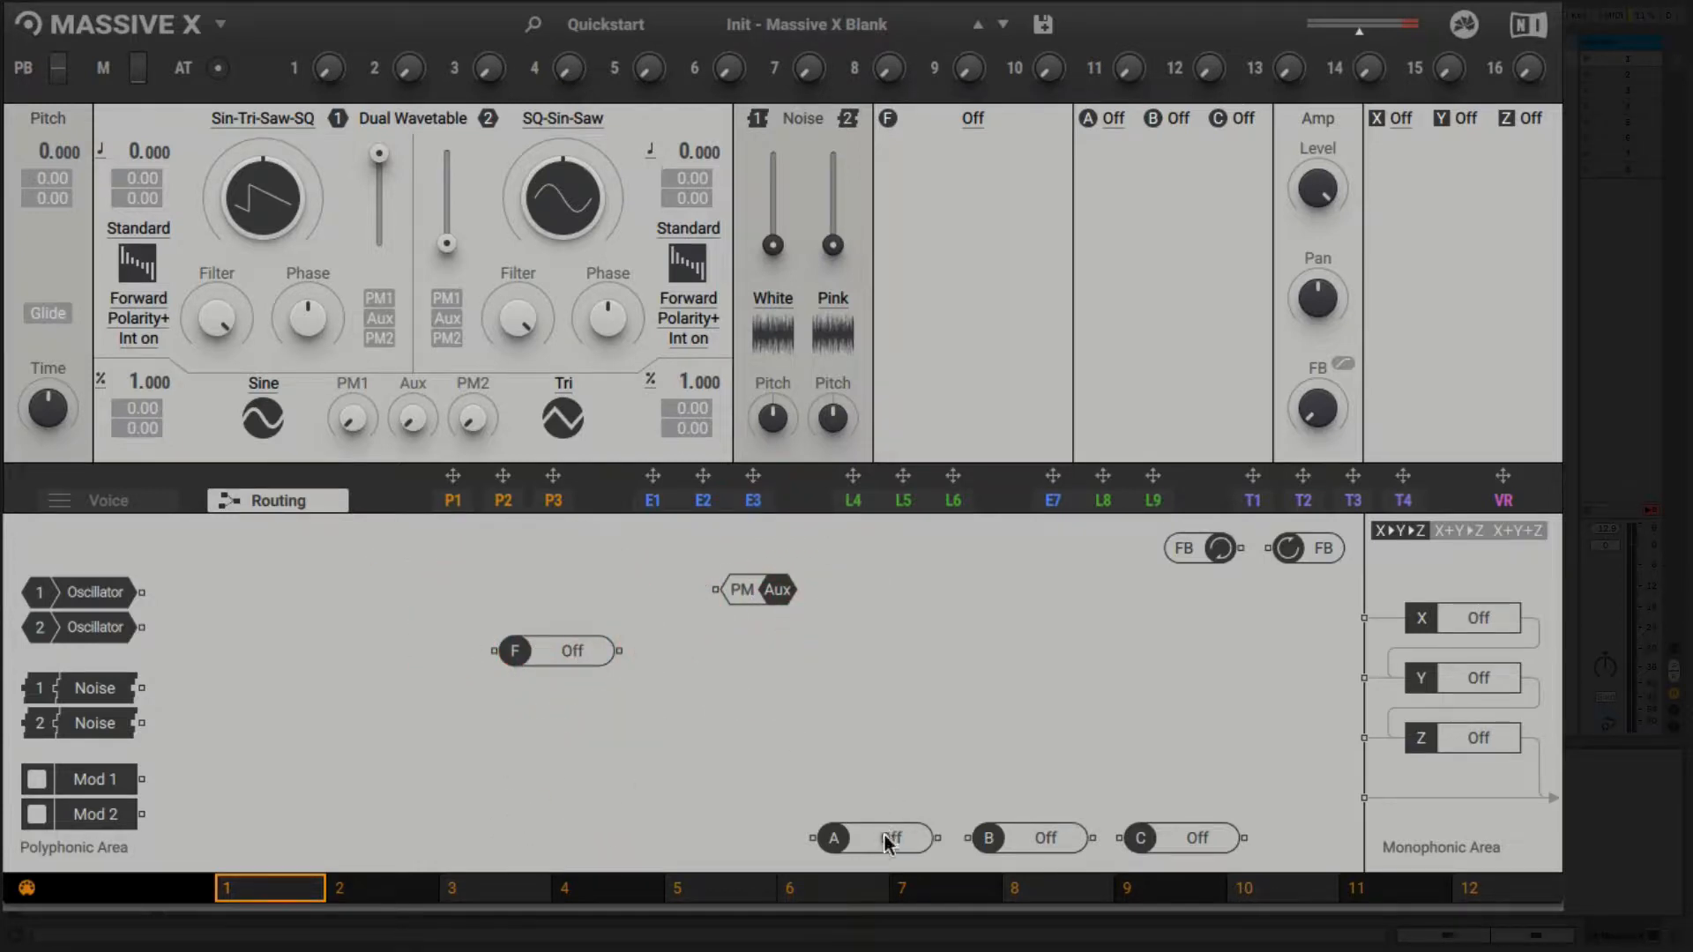
drag(889, 840, 360, 648)
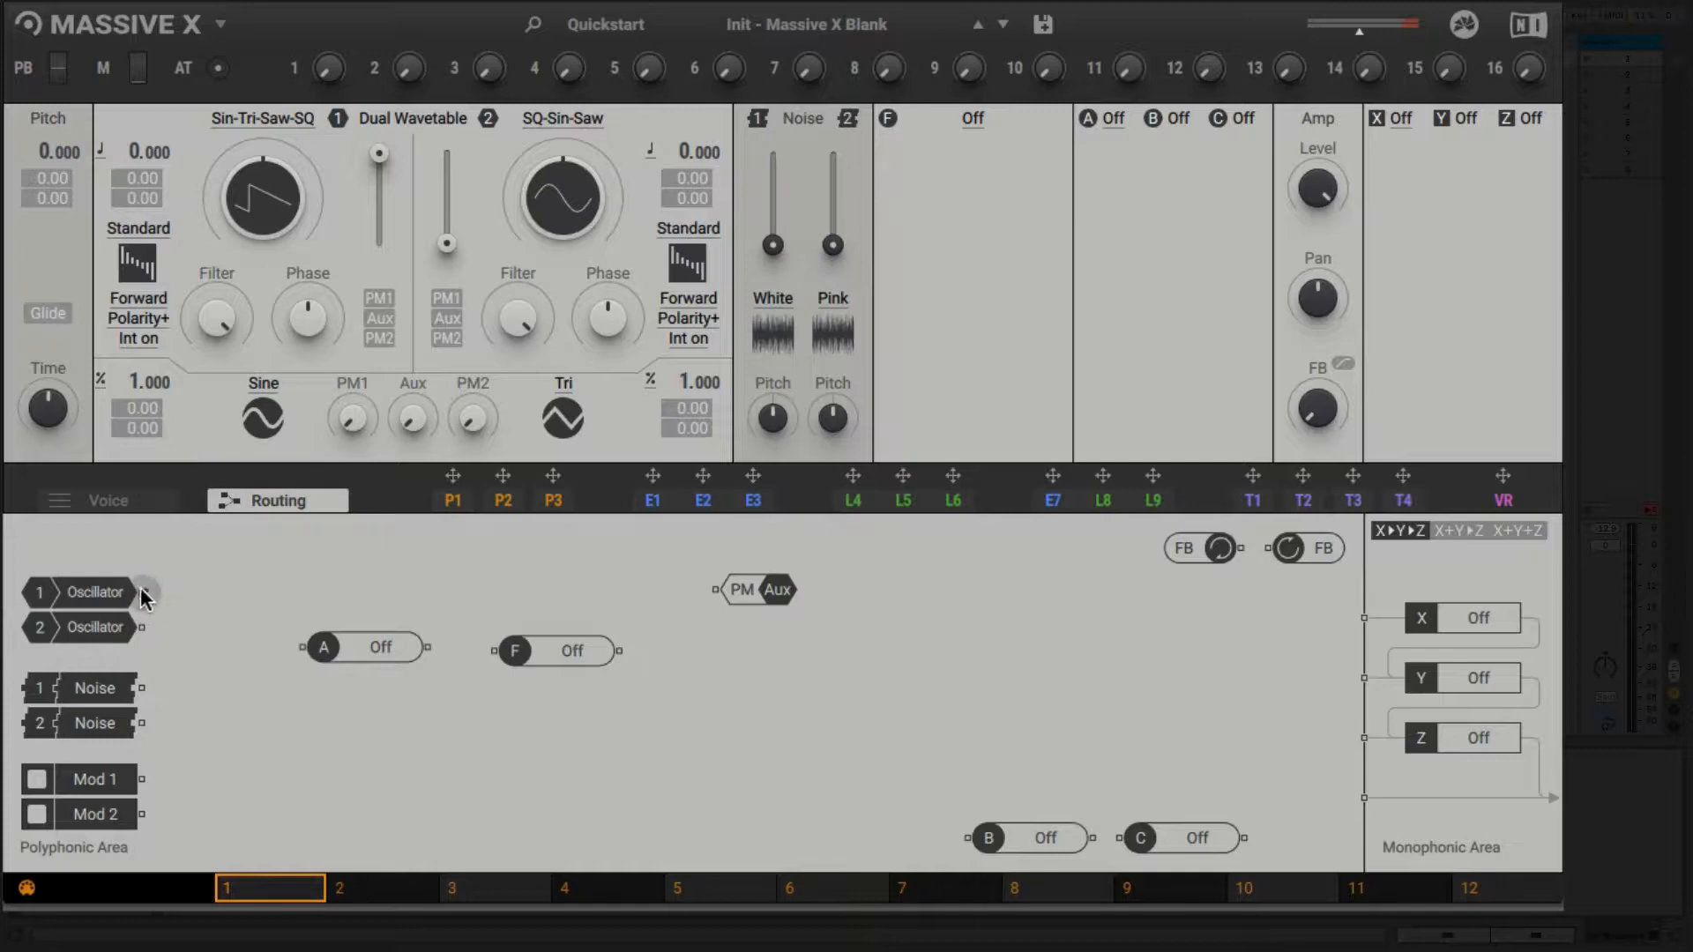
- Connect both oscillators and both noise sources to insert A, and connect A to filter F
drag(142, 593, 303, 647)
drag(142, 628, 302, 647)
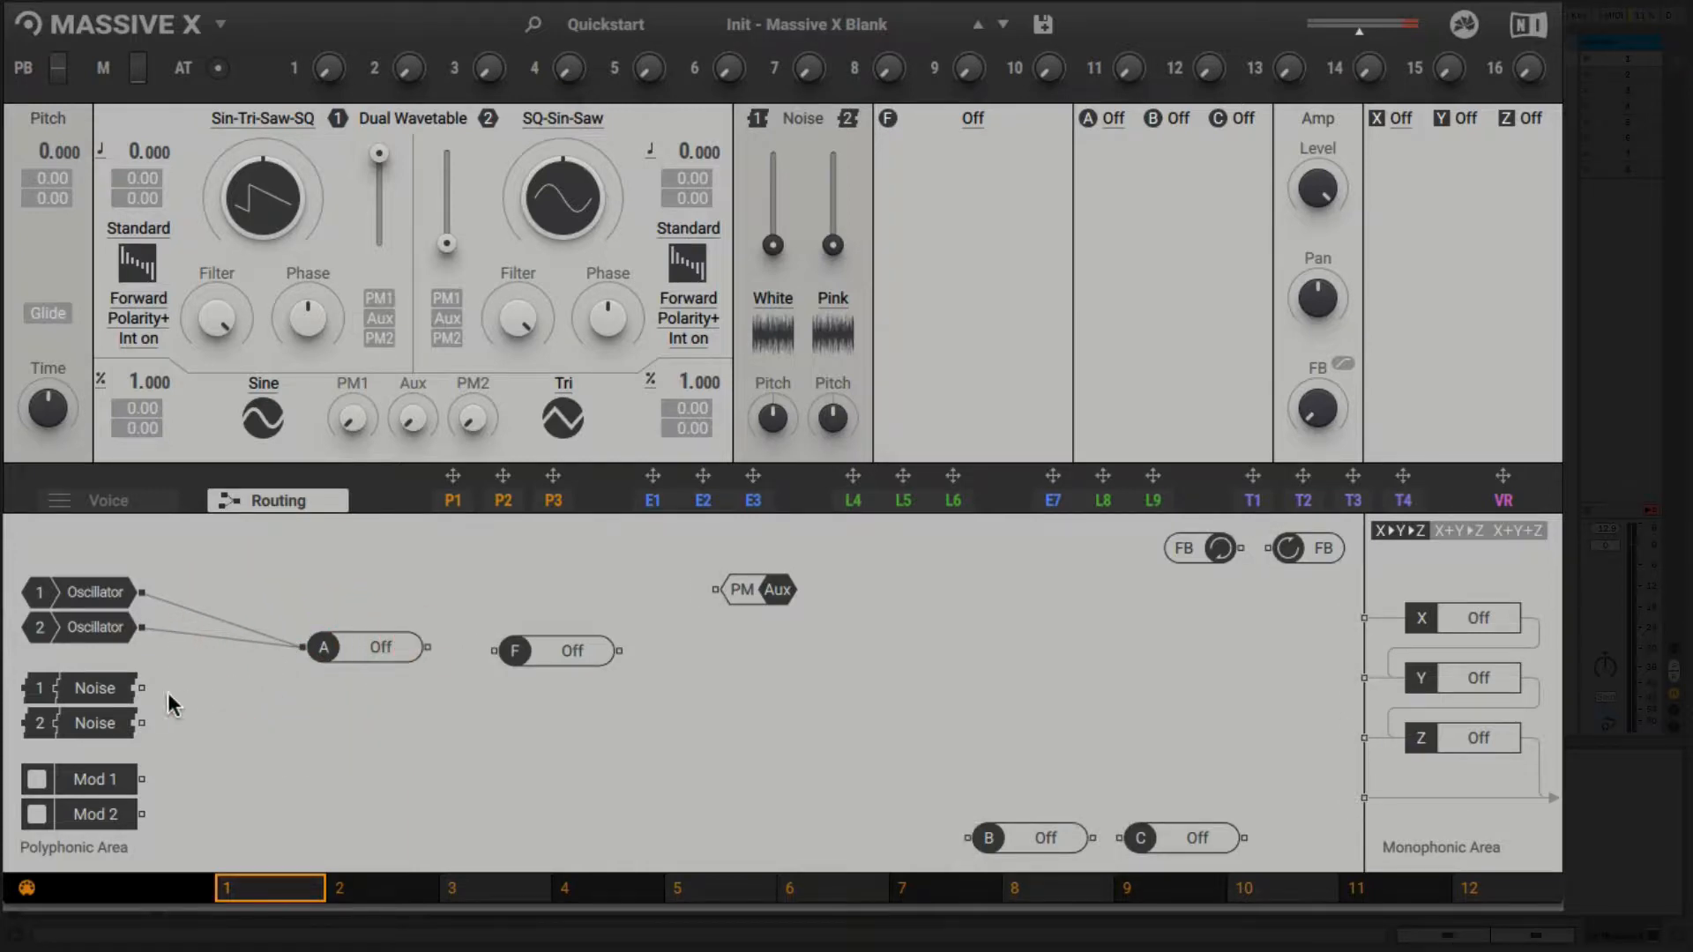
drag(141, 688, 298, 650)
drag(141, 723, 487, 655)
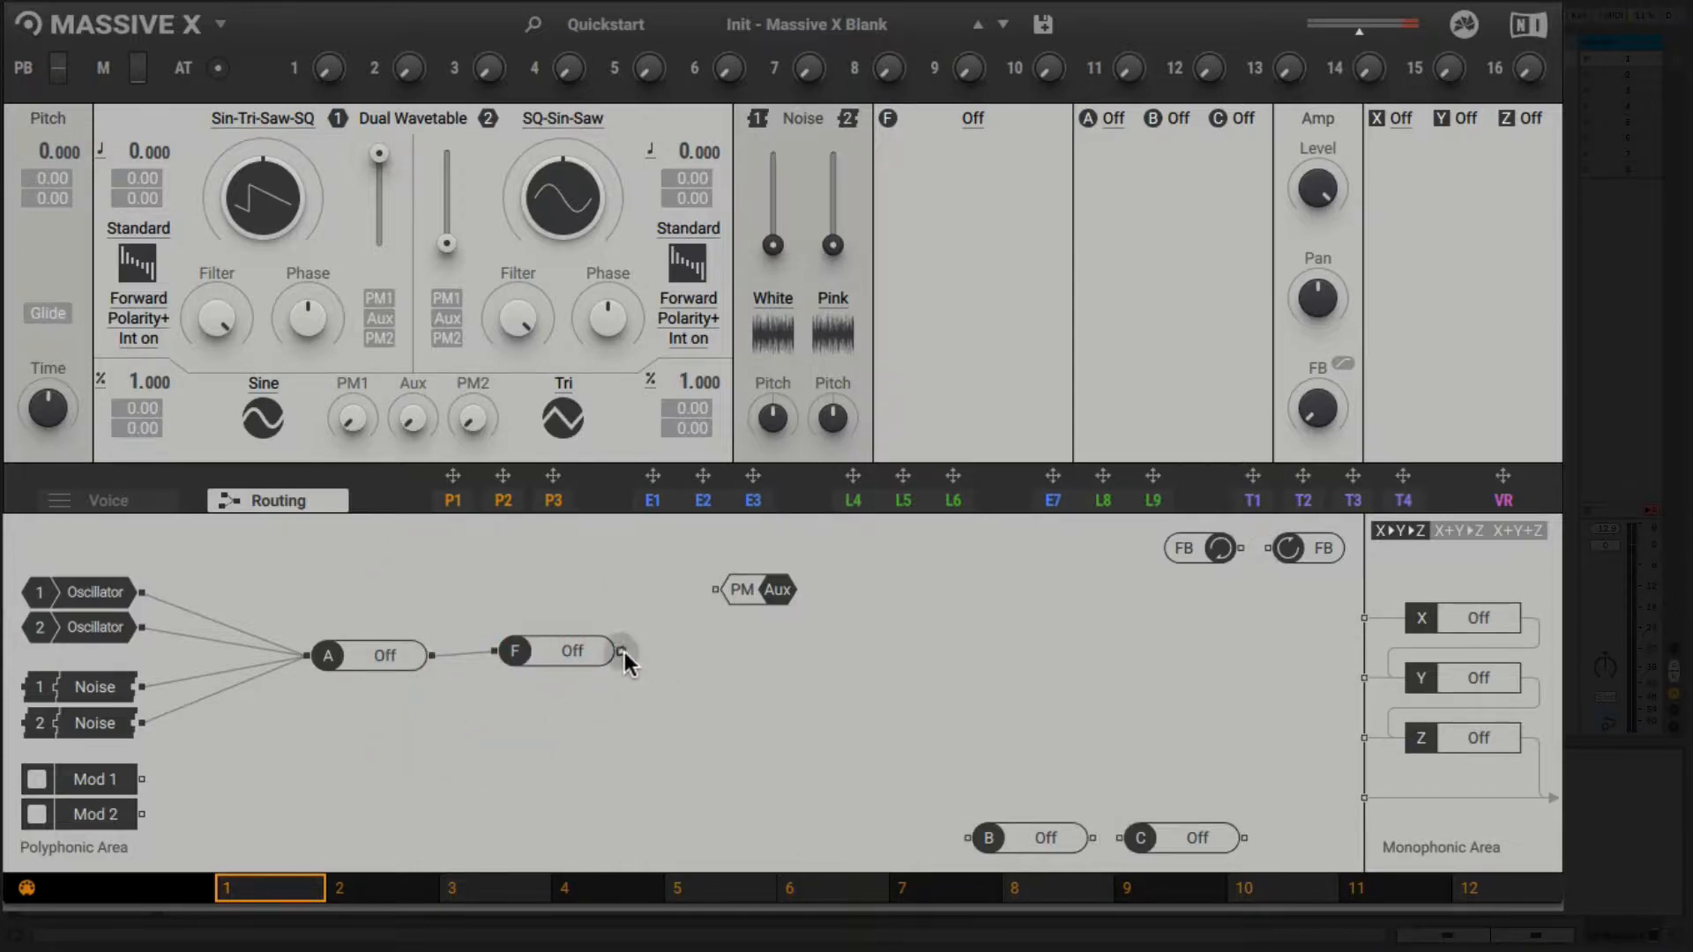
- Route filter F through inserts B and C in series and on to effect X
drag(624, 653, 952, 842)
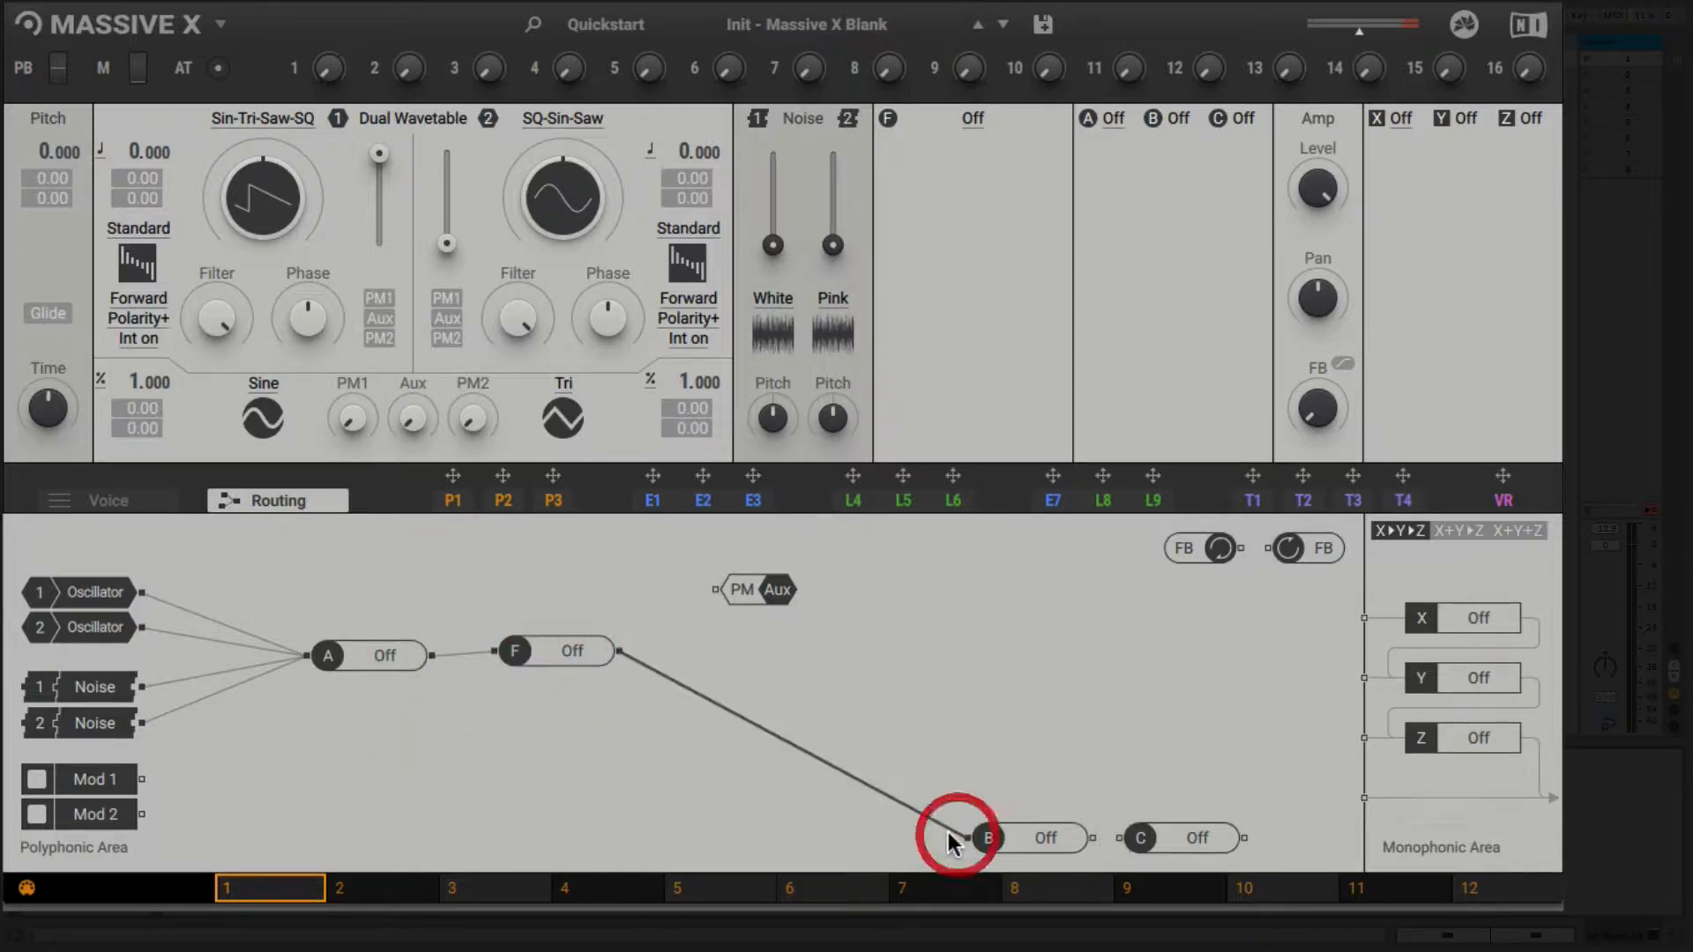
drag(1094, 838, 1117, 842)
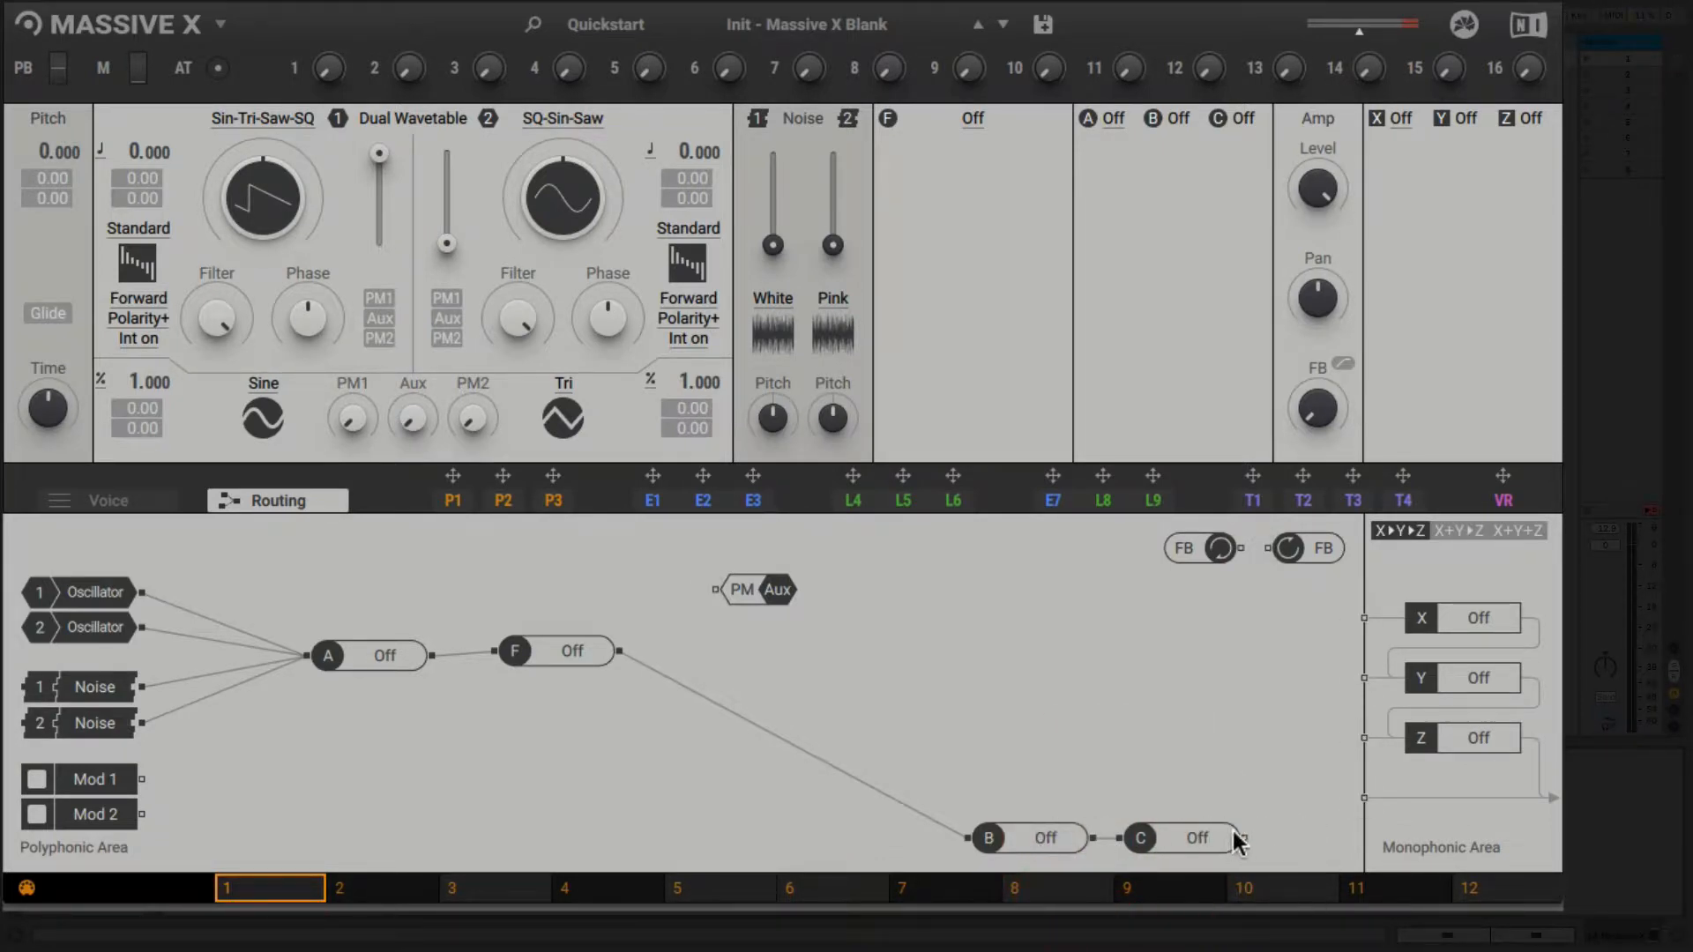
drag(1242, 838, 1358, 621)
- Place the two FB modules beside filter F and wire its output back to its input as a feedback loop
mouse_move(503, 650)
mouse_down()
mouse_move(1169, 569)
mouse_move(540, 608)
mouse_move(374, 597)
mouse_move(494, 651)
mouse_up()
drag(1340, 548, 686, 584)
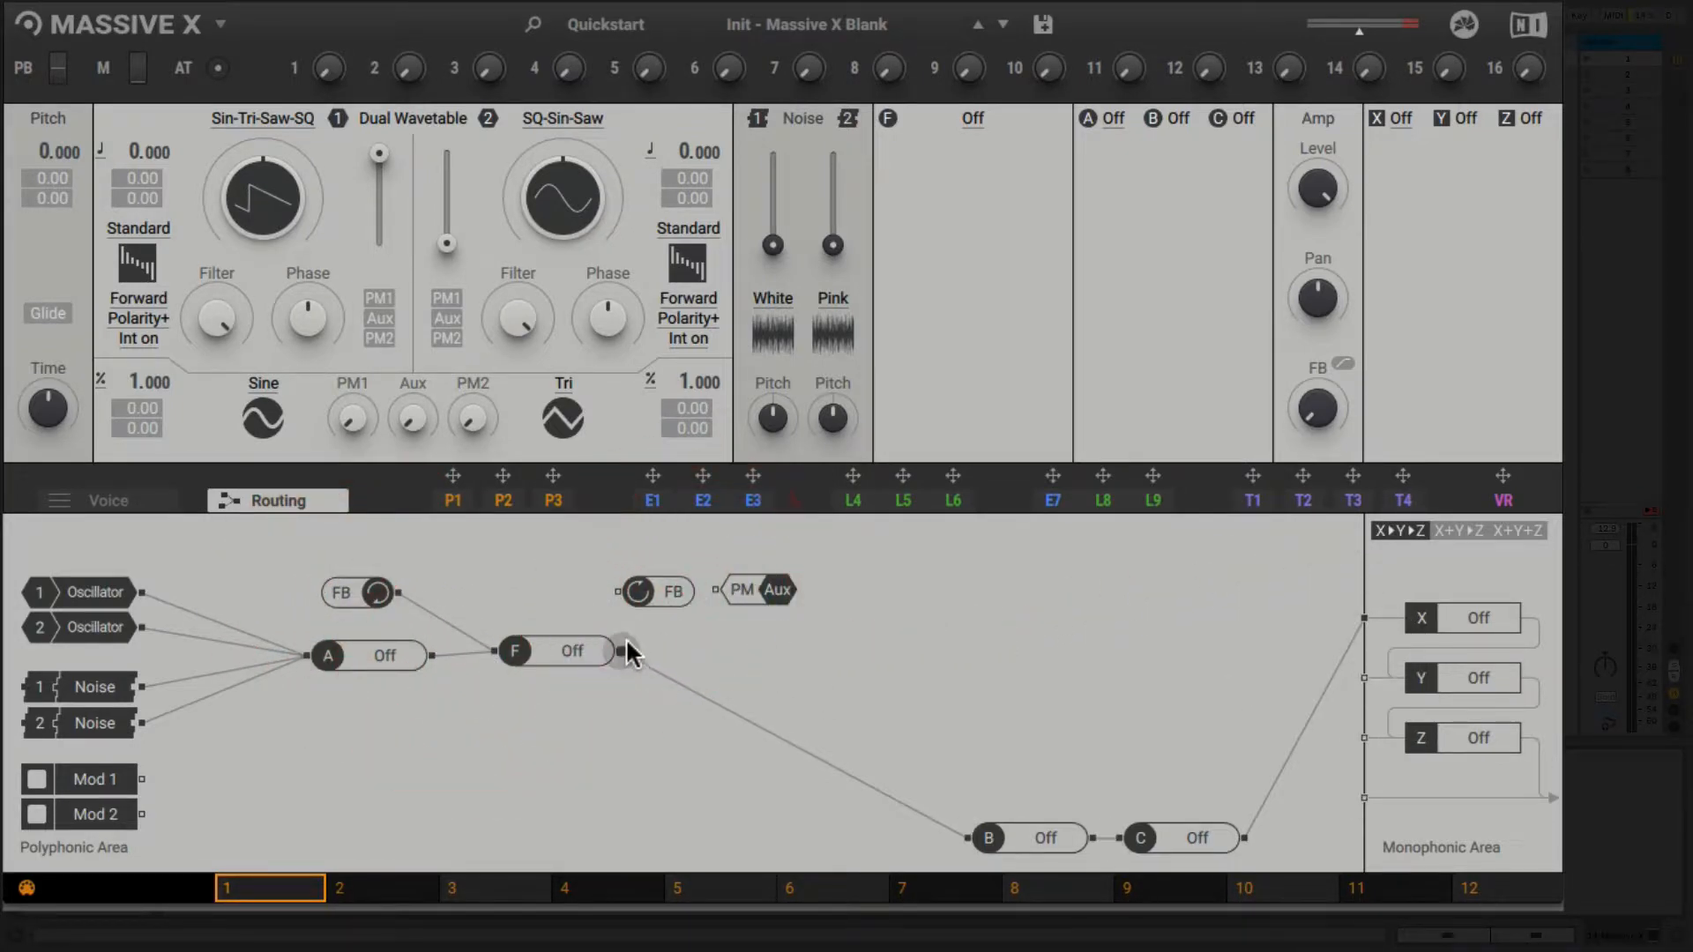
drag(620, 651, 619, 589)
- Turn oscillator 1's level fully down and assign macros 1 and 2 to the noise levels, 3 and 4 to the noise pitches
drag(379, 148, 379, 247)
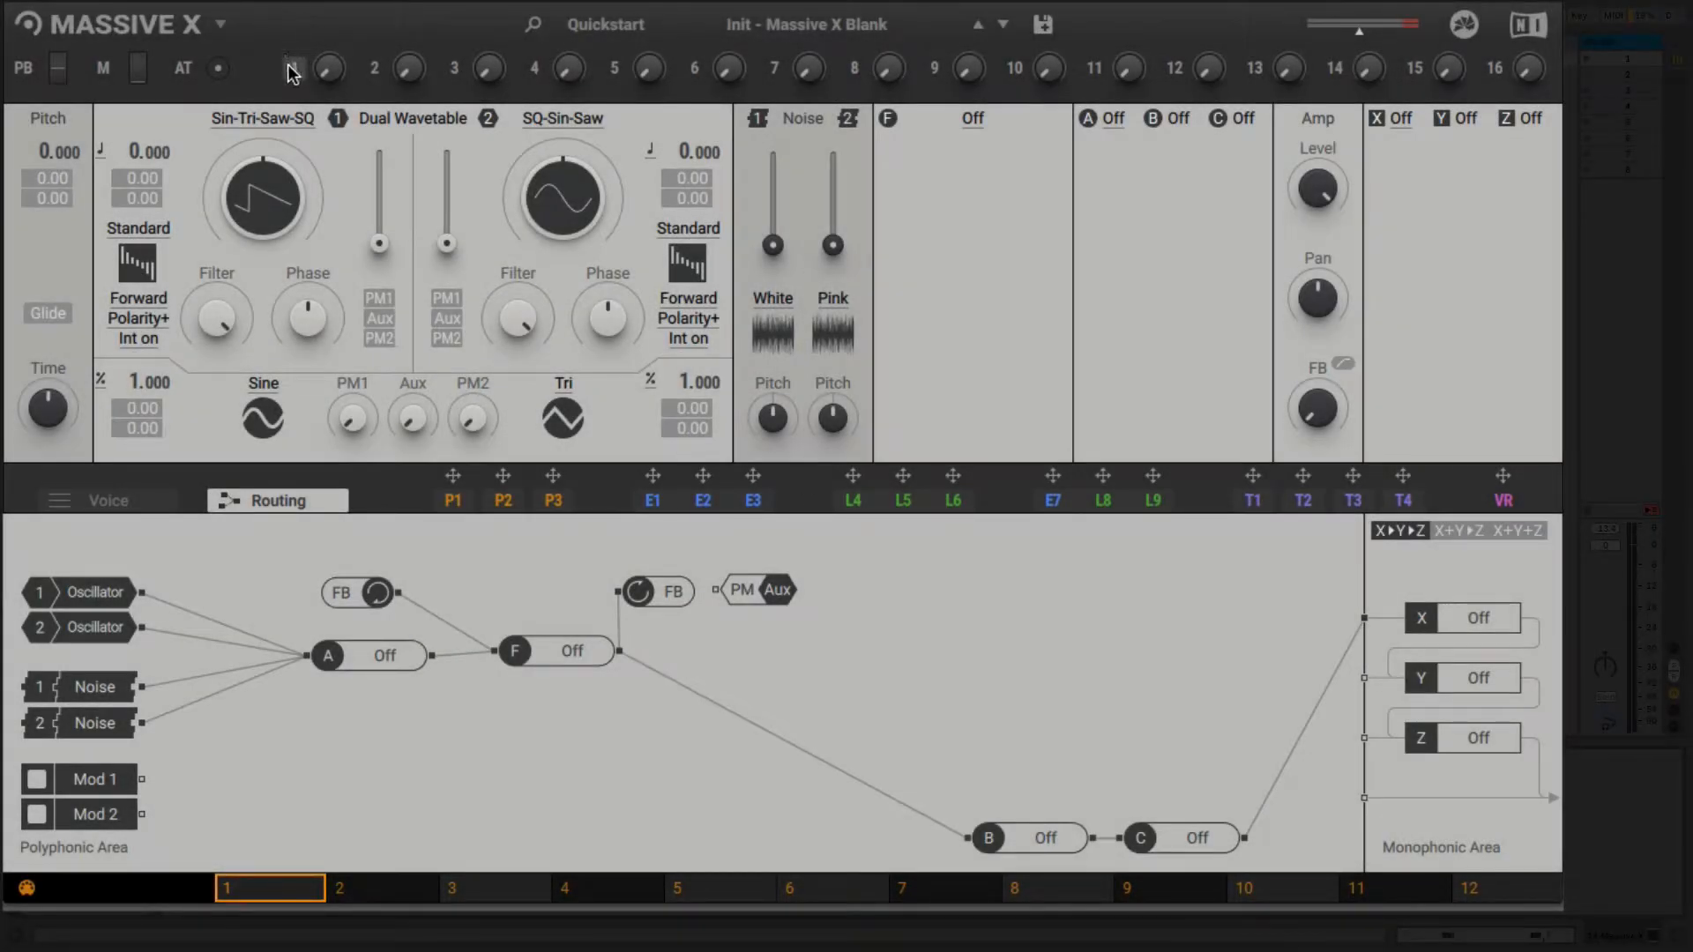
drag(292, 67, 773, 231)
drag(375, 67, 832, 250)
drag(454, 68, 773, 418)
drag(538, 71, 833, 418)
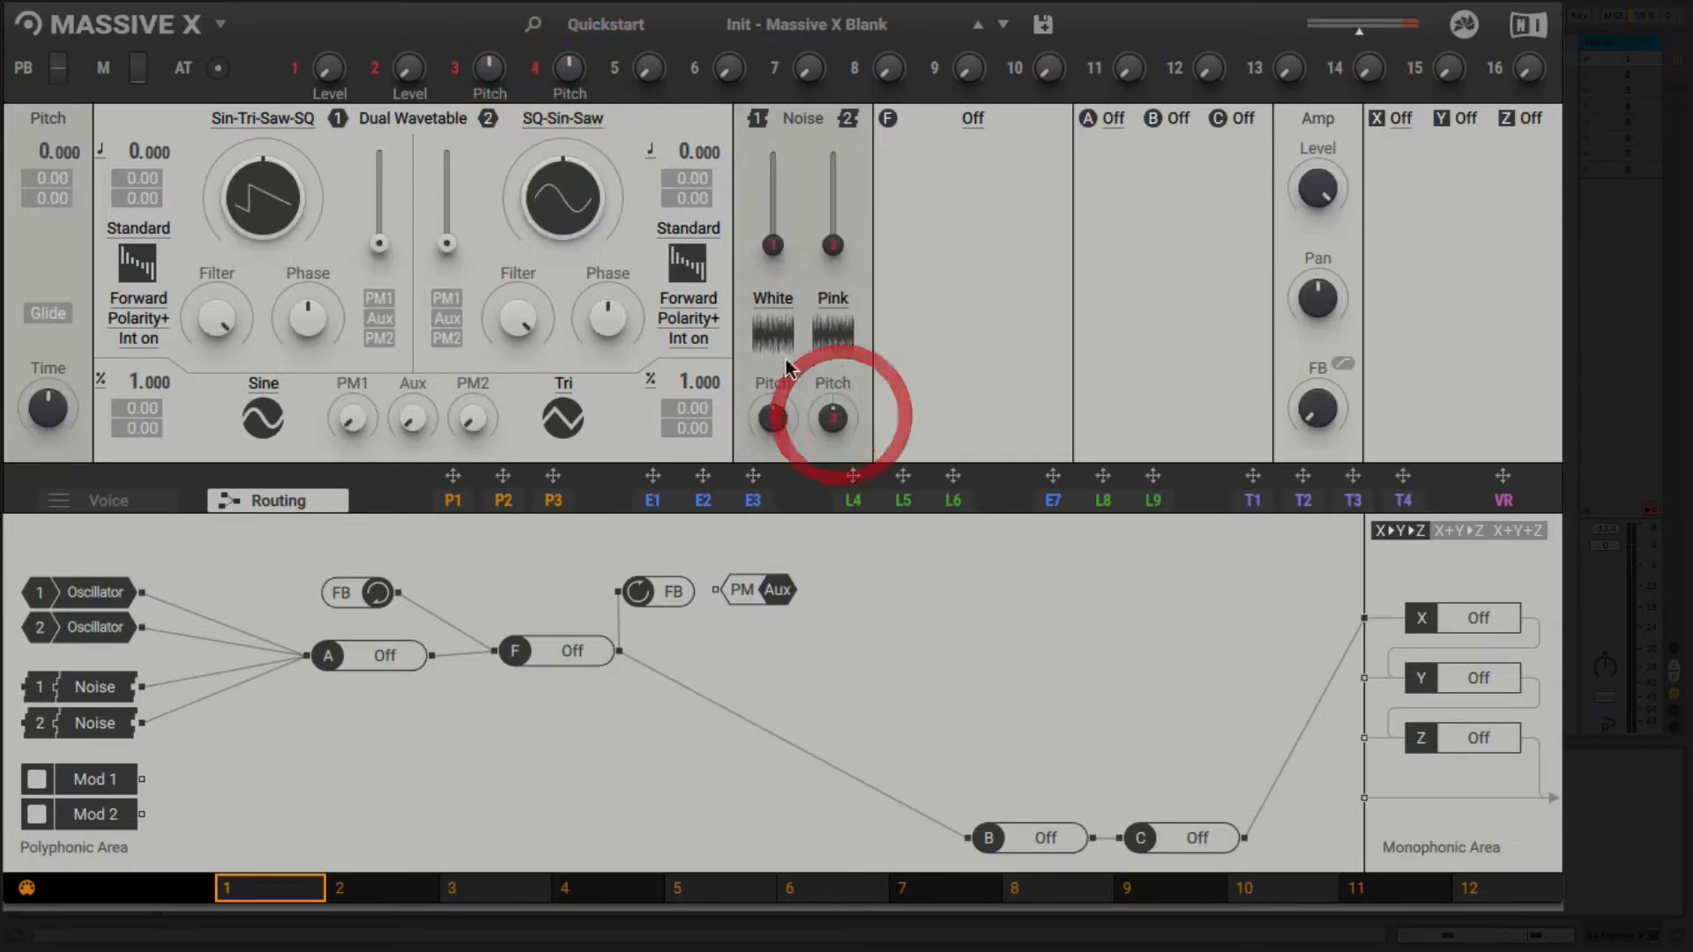
- Rename macros 1 to 4 as Level1, Level2, Pitch1 and Pitch2
click(316, 95)
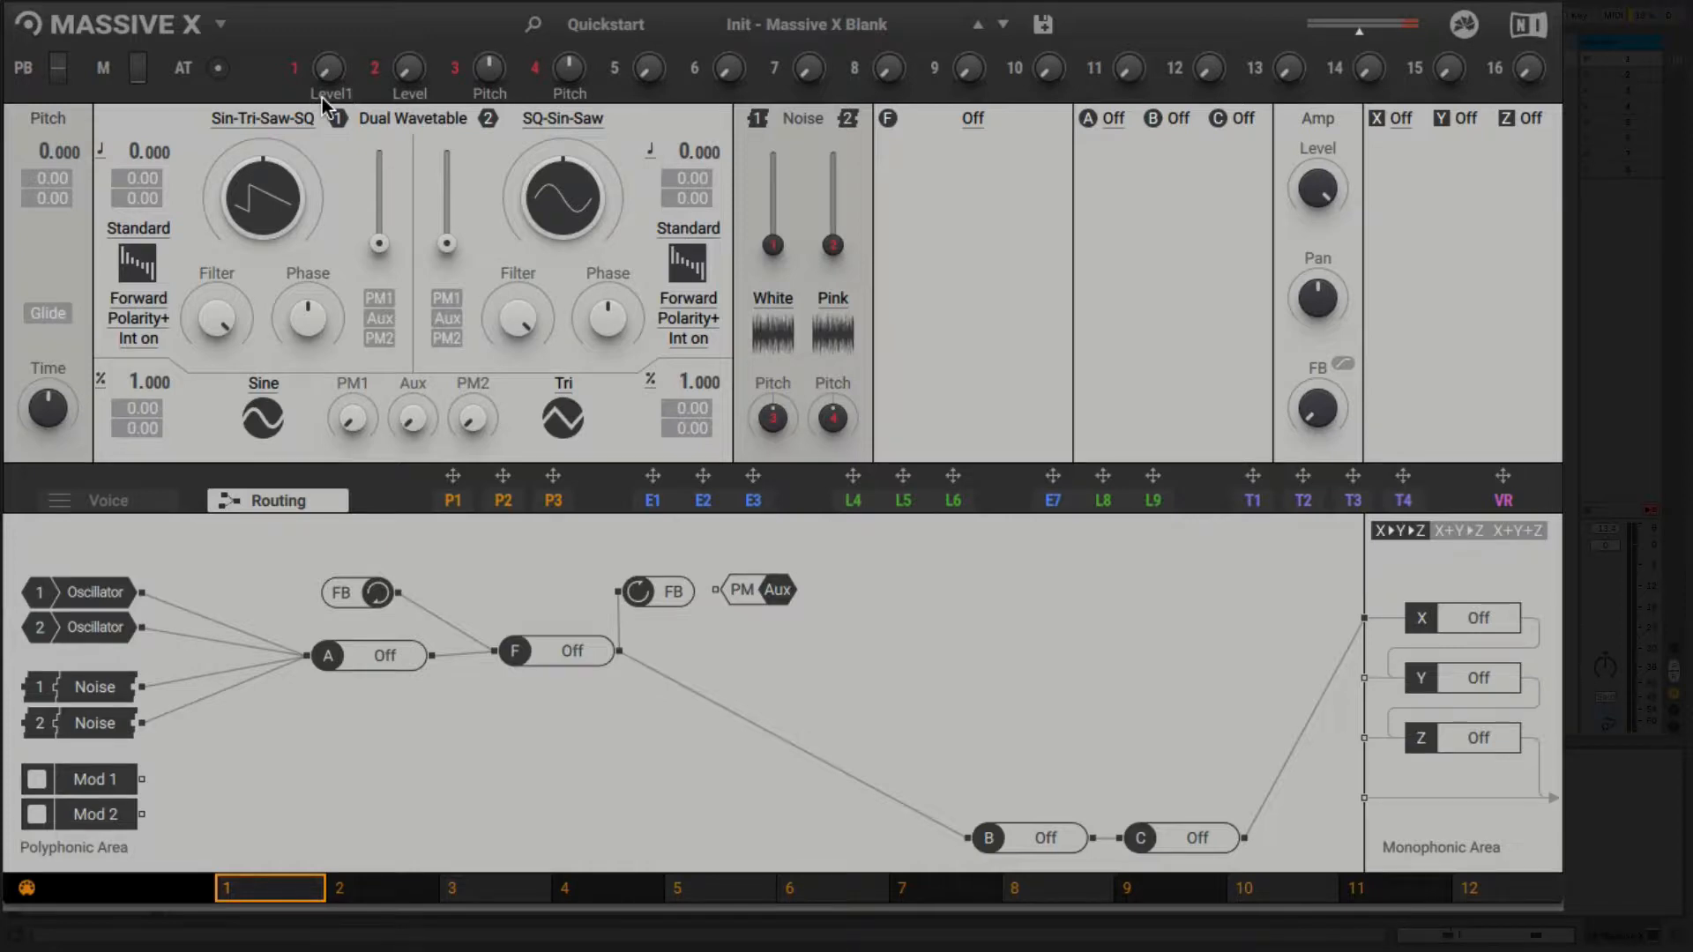
click(411, 93)
text(2)
click(507, 98)
text(1)
click(590, 92)
text(2)
- Raise the Level1 macro to maximum and set Noise 2 to the Analog Clap noisetable
drag(326, 78, 327, 25)
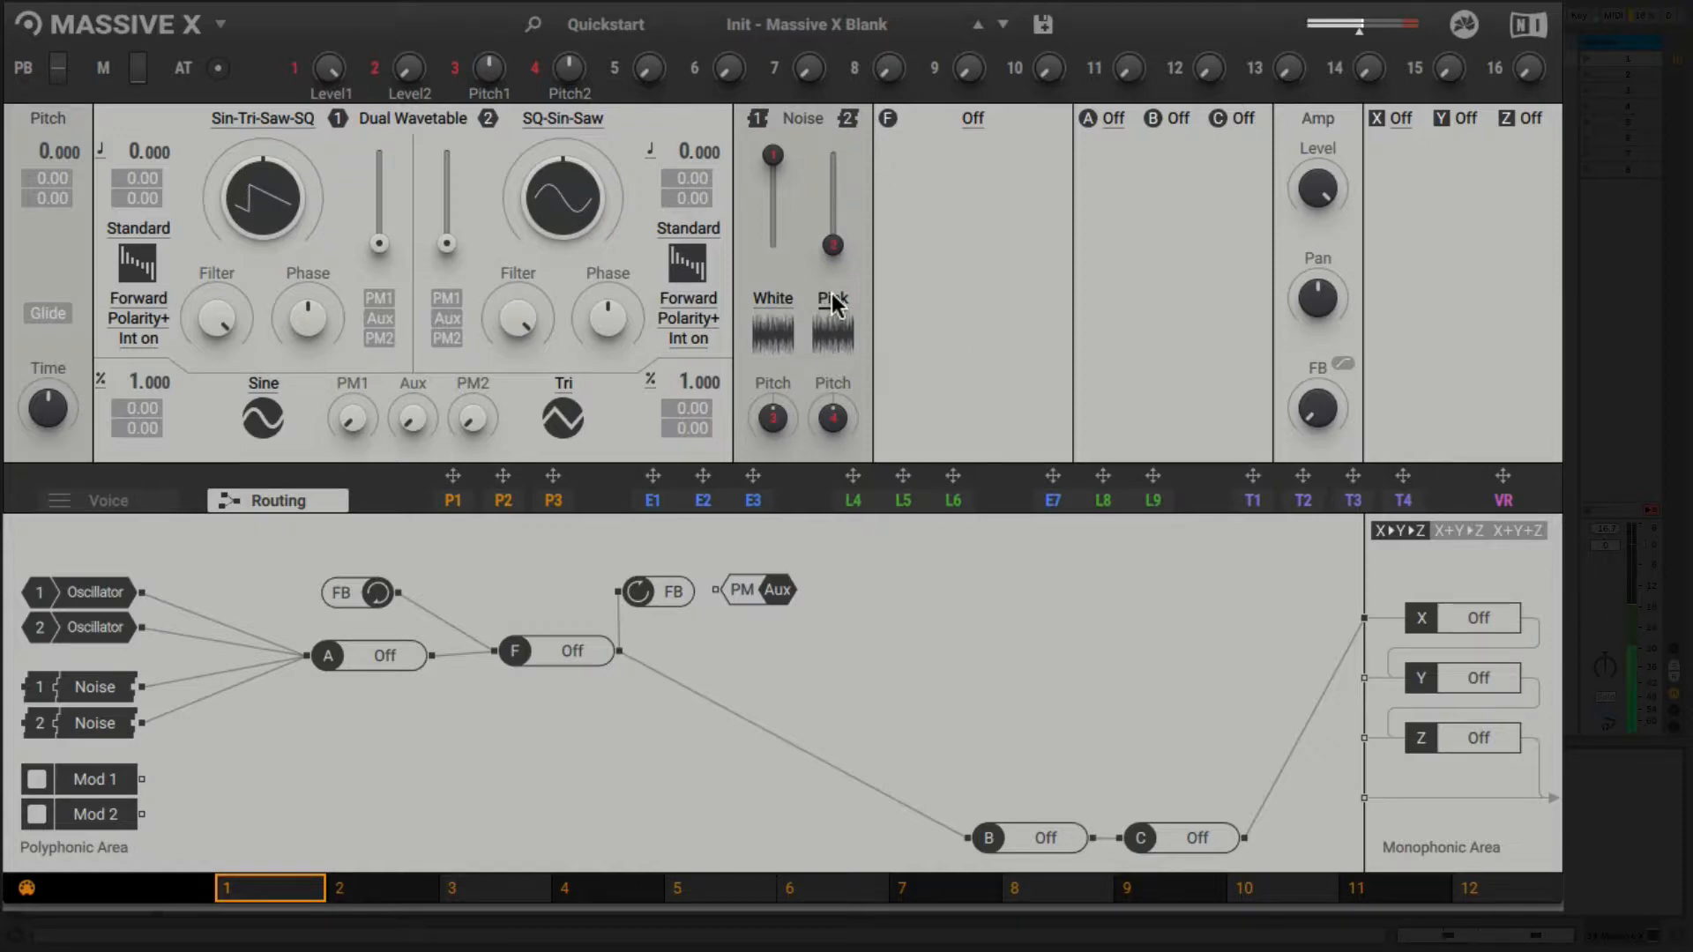
click(833, 301)
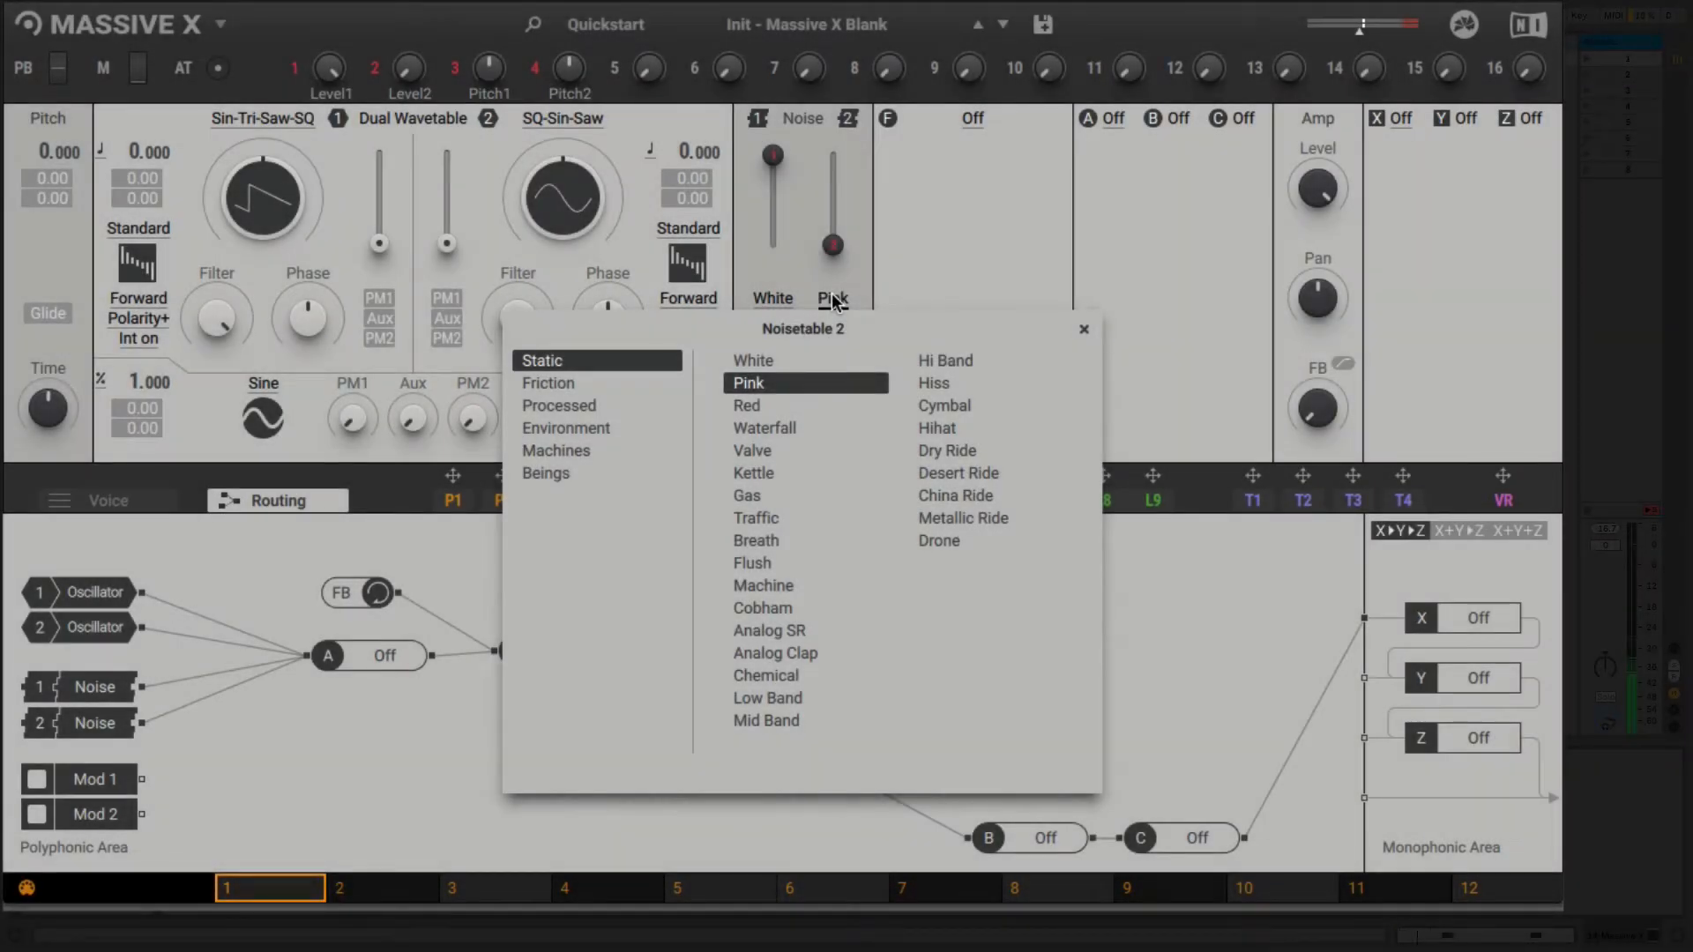
click(822, 655)
click(871, 252)
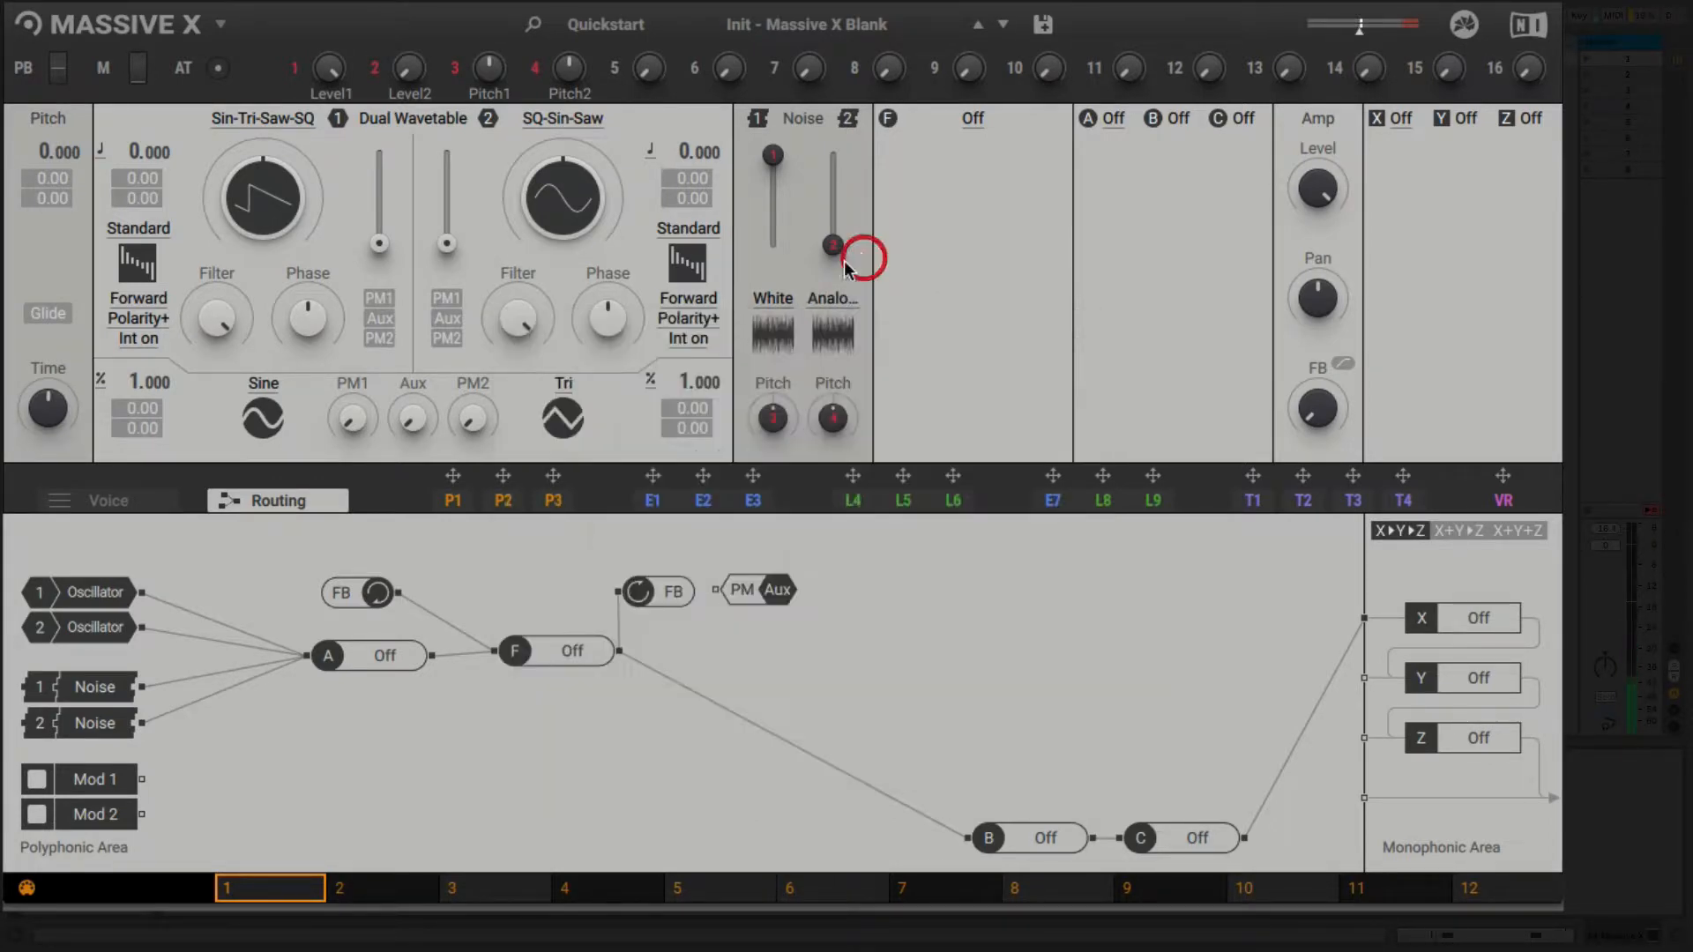
- Raise the Level2 macro to maximum and fine-tune the Pitch1 and Pitch2 macros by ear
drag(419, 89, 410, 74)
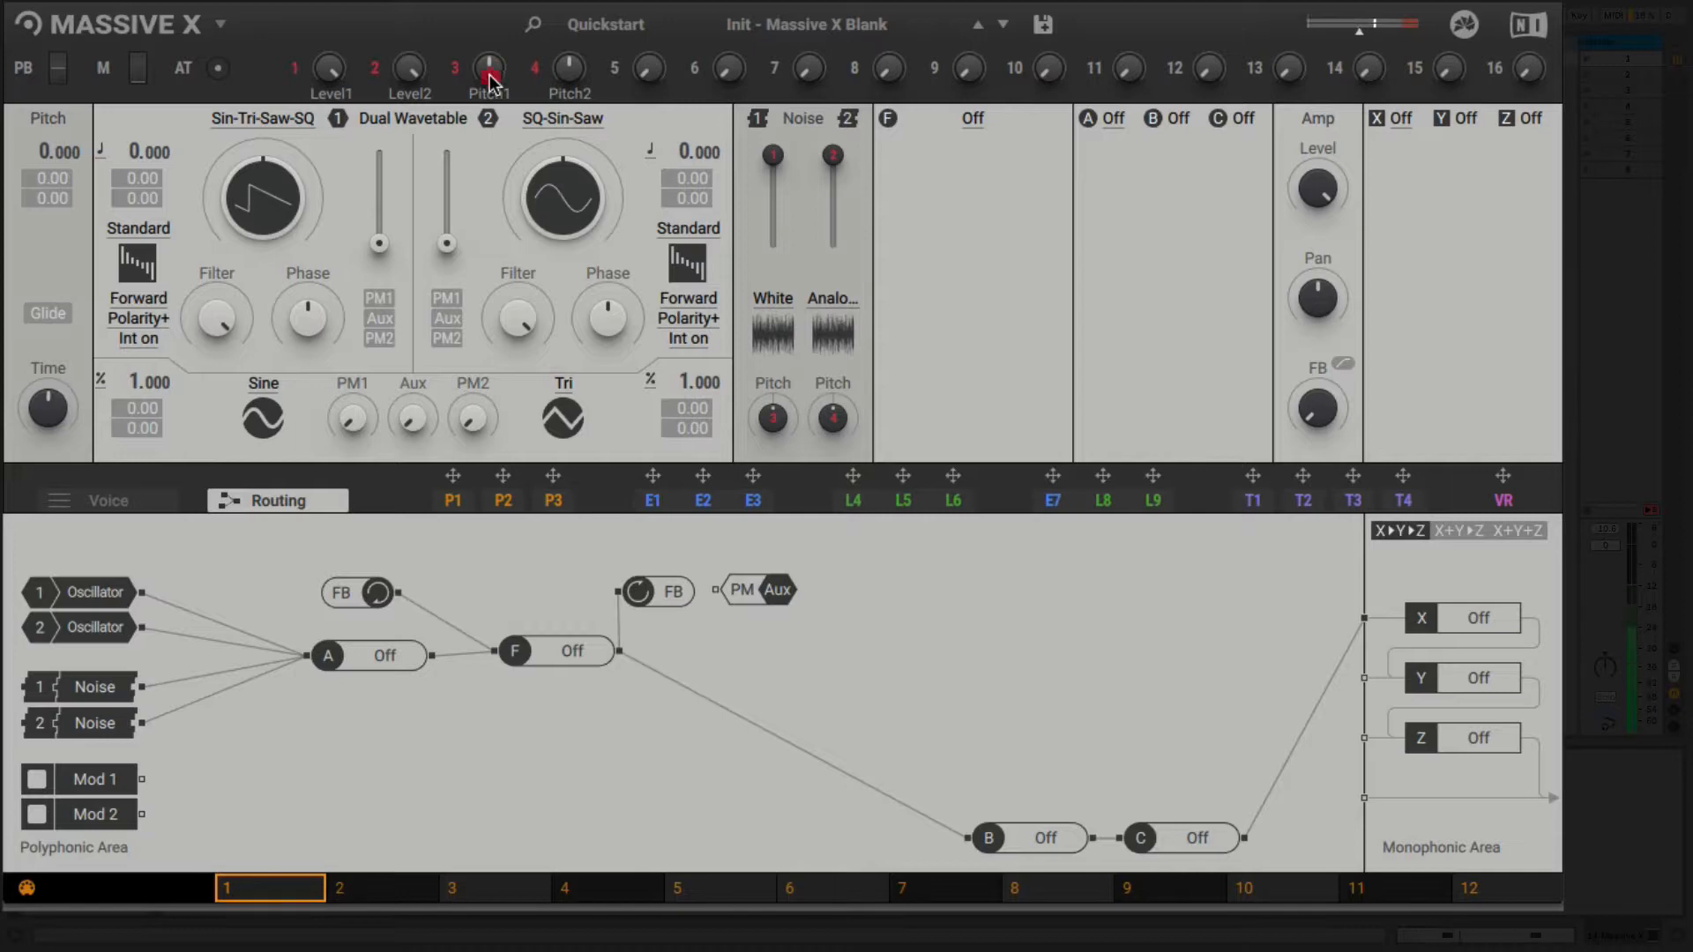
drag(490, 72, 572, 68)
drag(572, 67, 572, 71)
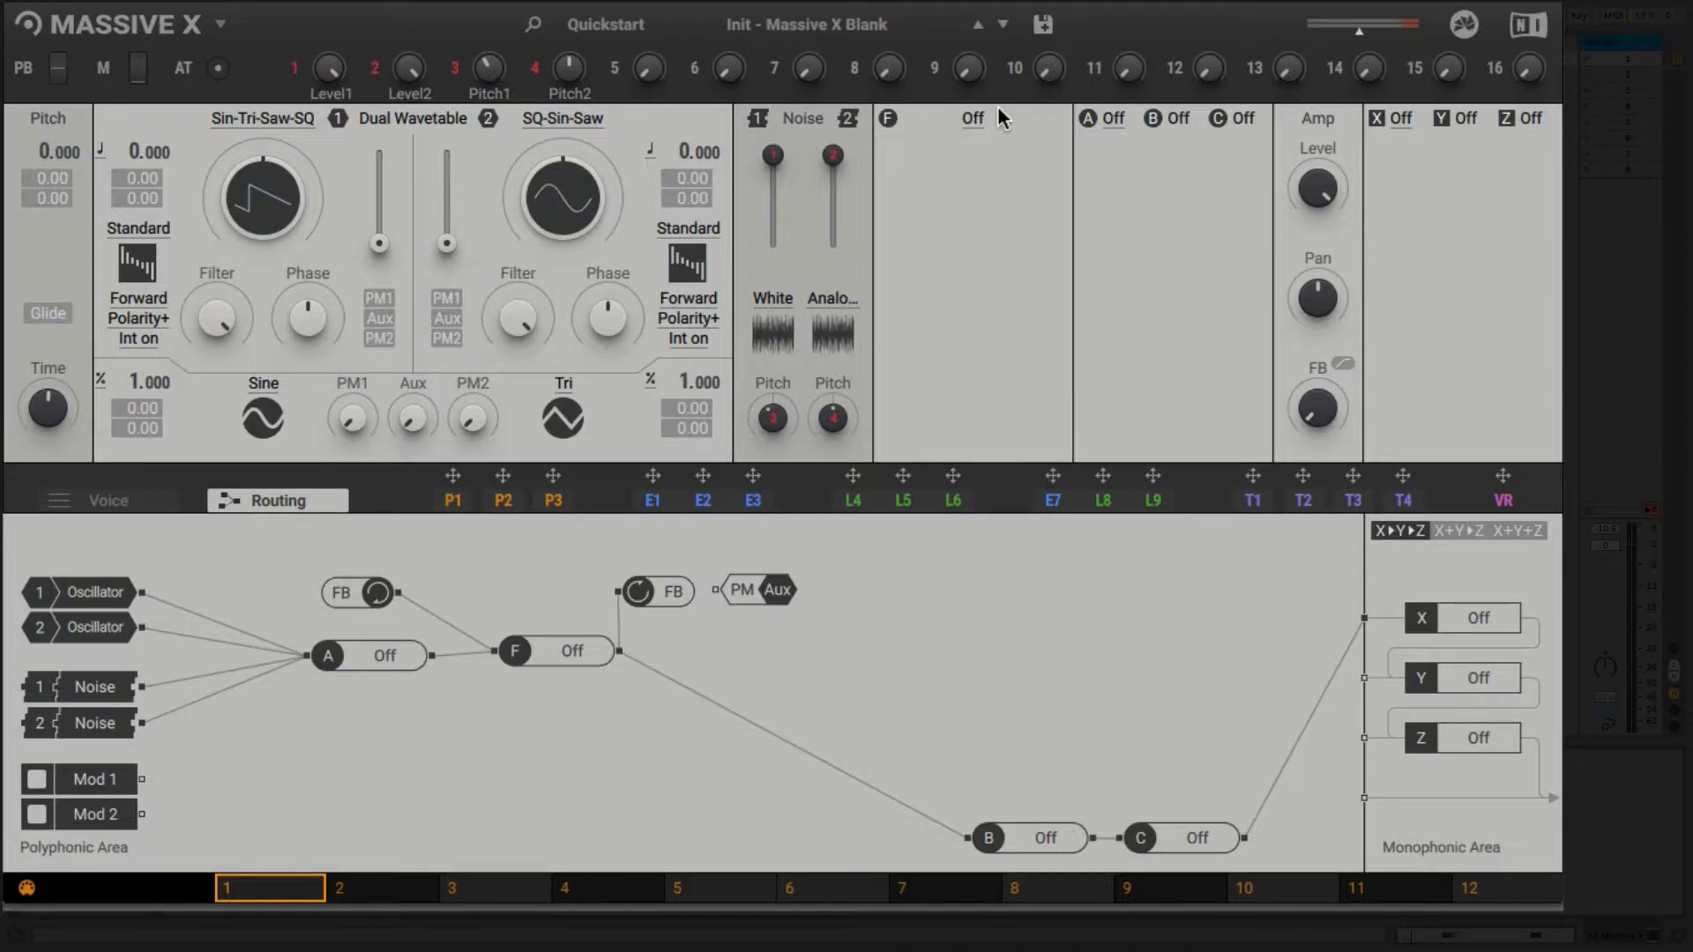
- Load the Monark filter in slot F and switch its mode to BP
click(977, 117)
click(1002, 193)
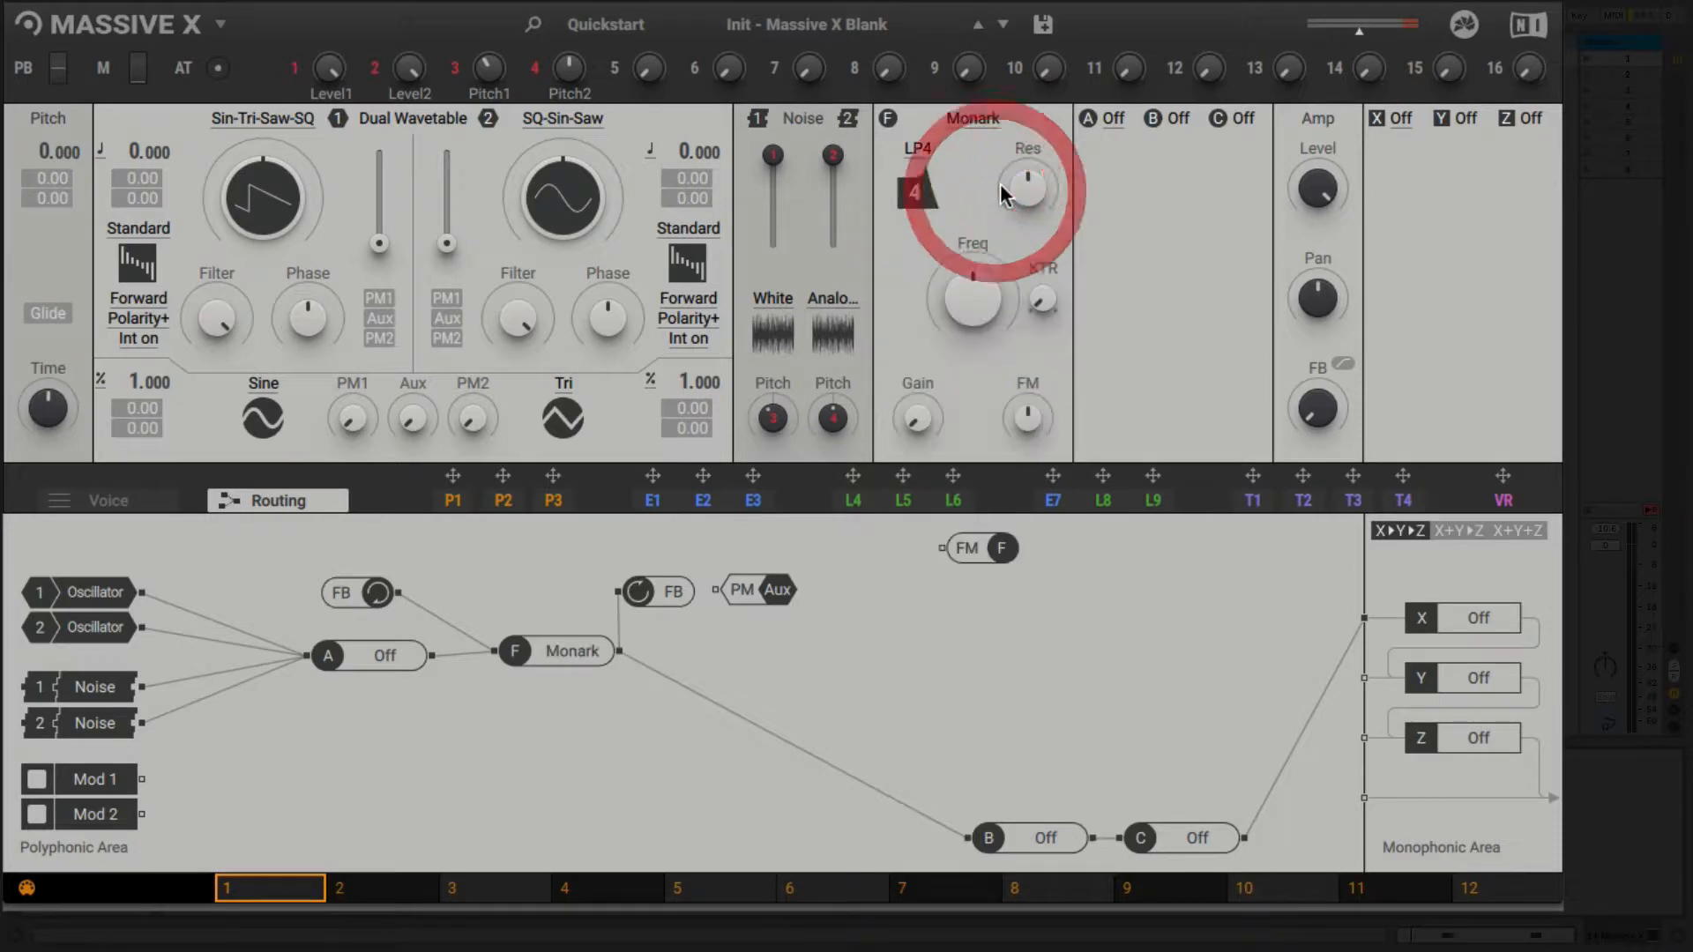
click(915, 194)
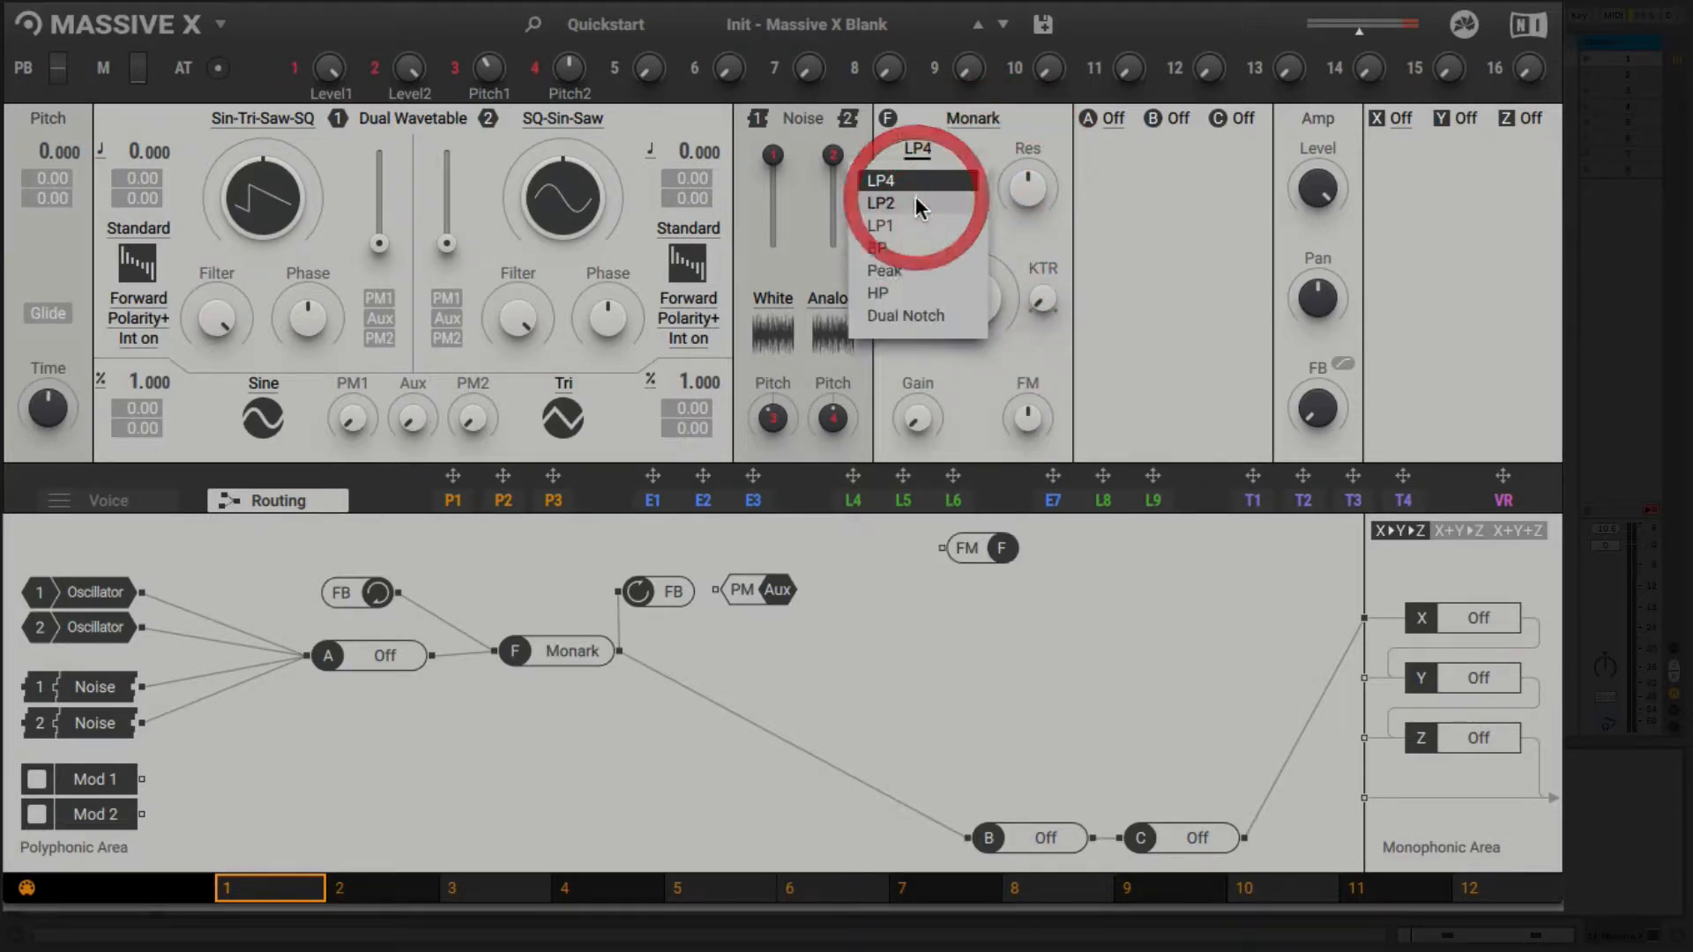
click(917, 249)
- Lower the Monark filter's resonance and raise its frequency slightly above the midpoint
drag(1028, 189, 1045, 207)
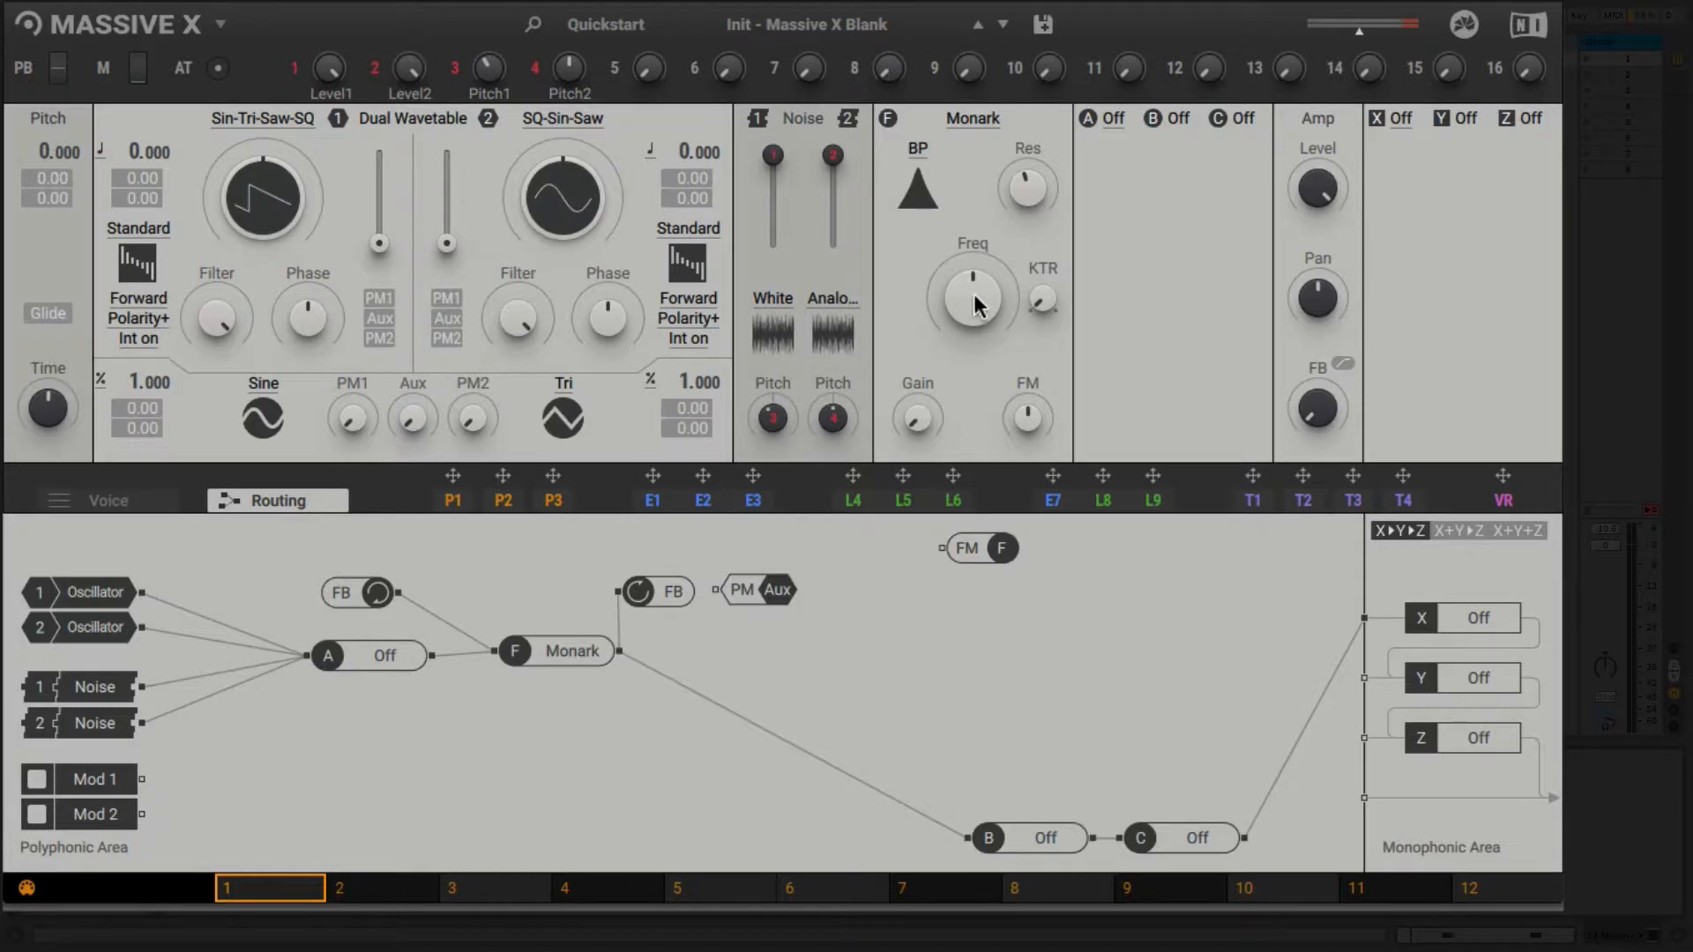
drag(975, 297, 975, 280)
mouse_move(1025, 178)
mouse_down()
mouse_move(1025, 155)
mouse_move(1024, 174)
mouse_up()
- Assign macros 5 and 6 to the filter's Freq and Res, and raise Gain to about midway and KTR to maximum
drag(615, 68, 1002, 313)
drag(686, 71, 1011, 194)
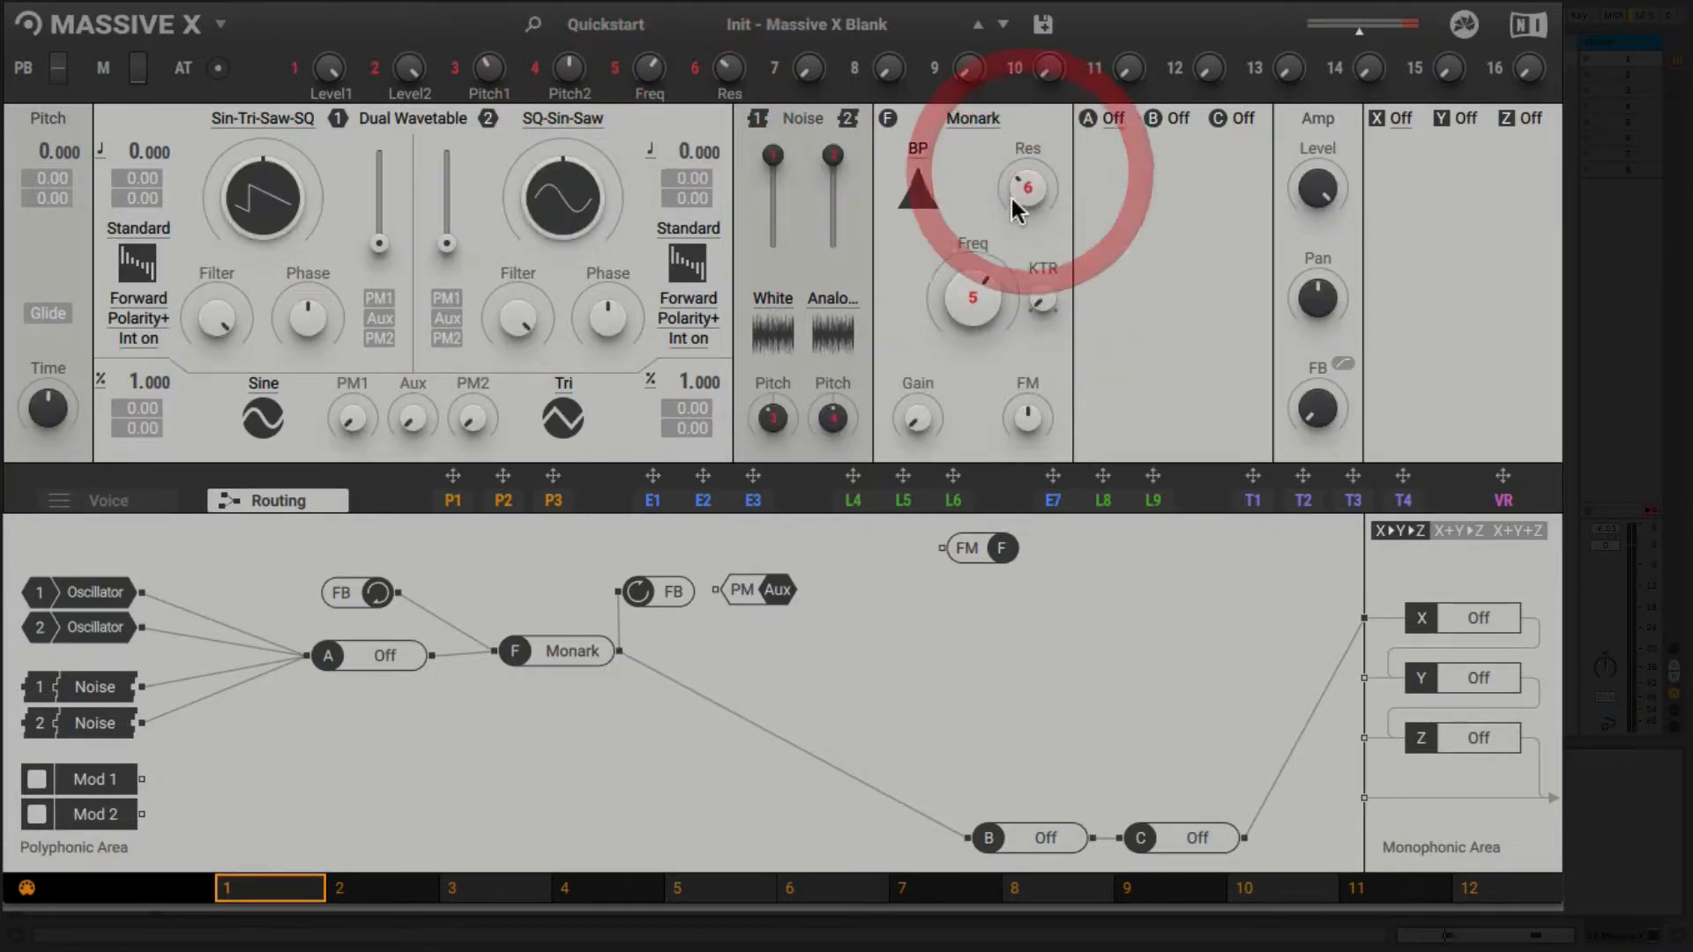
drag(918, 418, 918, 330)
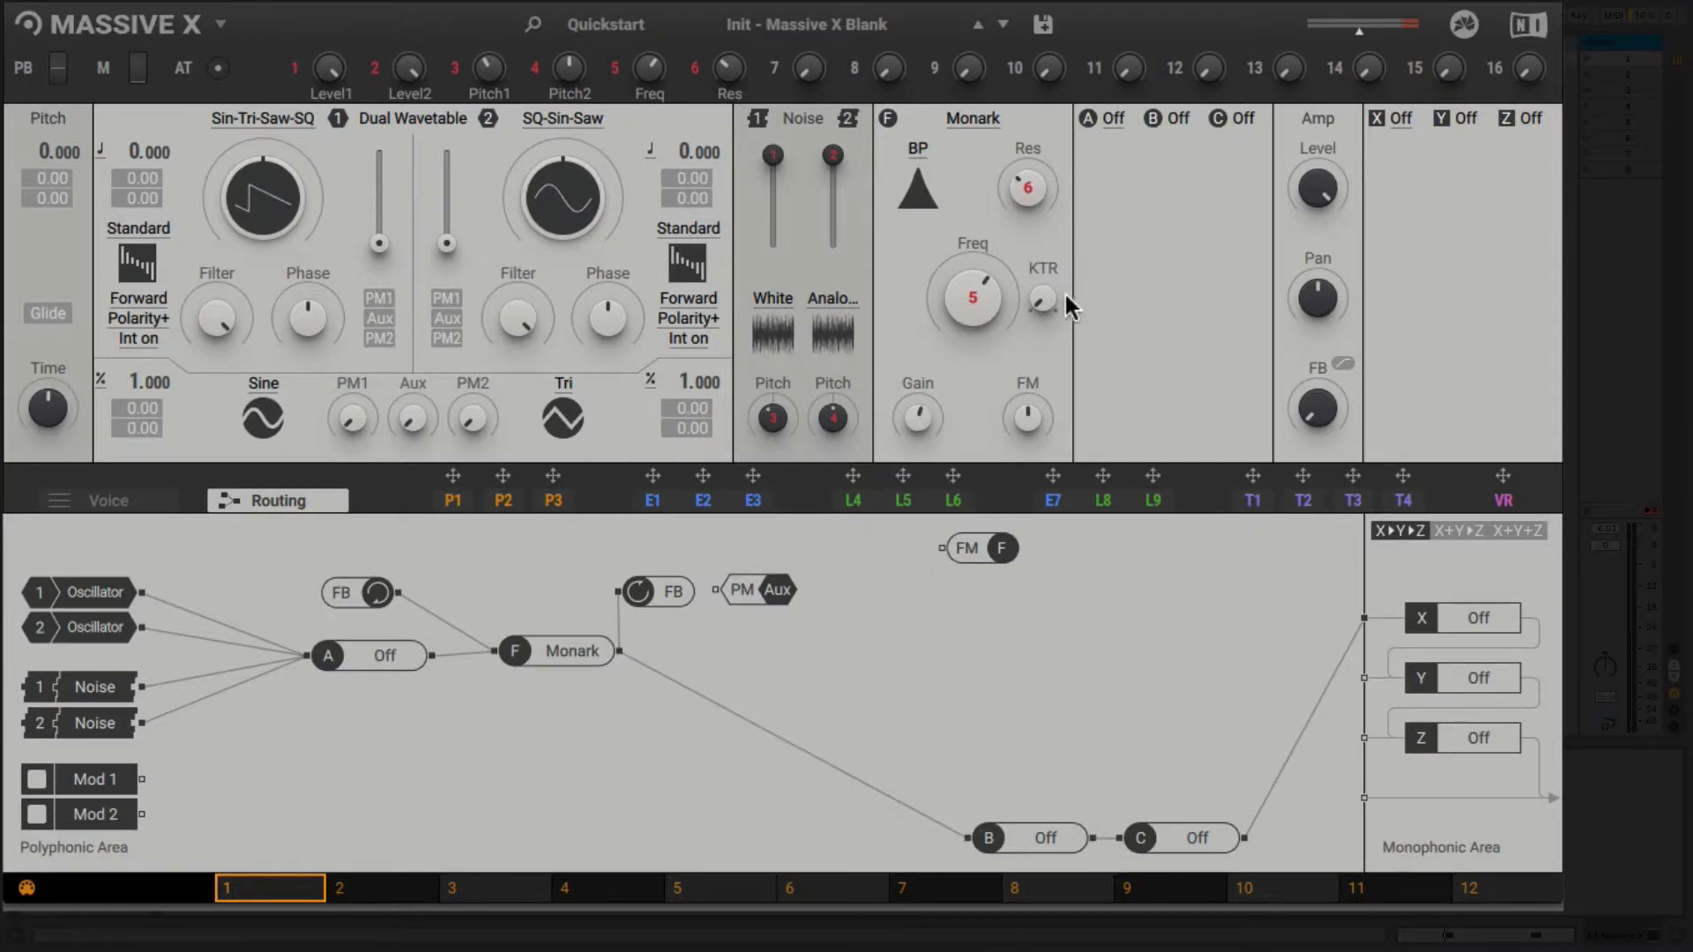
mouse_move(1056, 293)
mouse_down()
mouse_move(1056, 238)
mouse_move(1045, 309)
mouse_up()
- Shorten the P2 performer's loop to one bar and open the performer's pattern grid with the remote settings
click(707, 500)
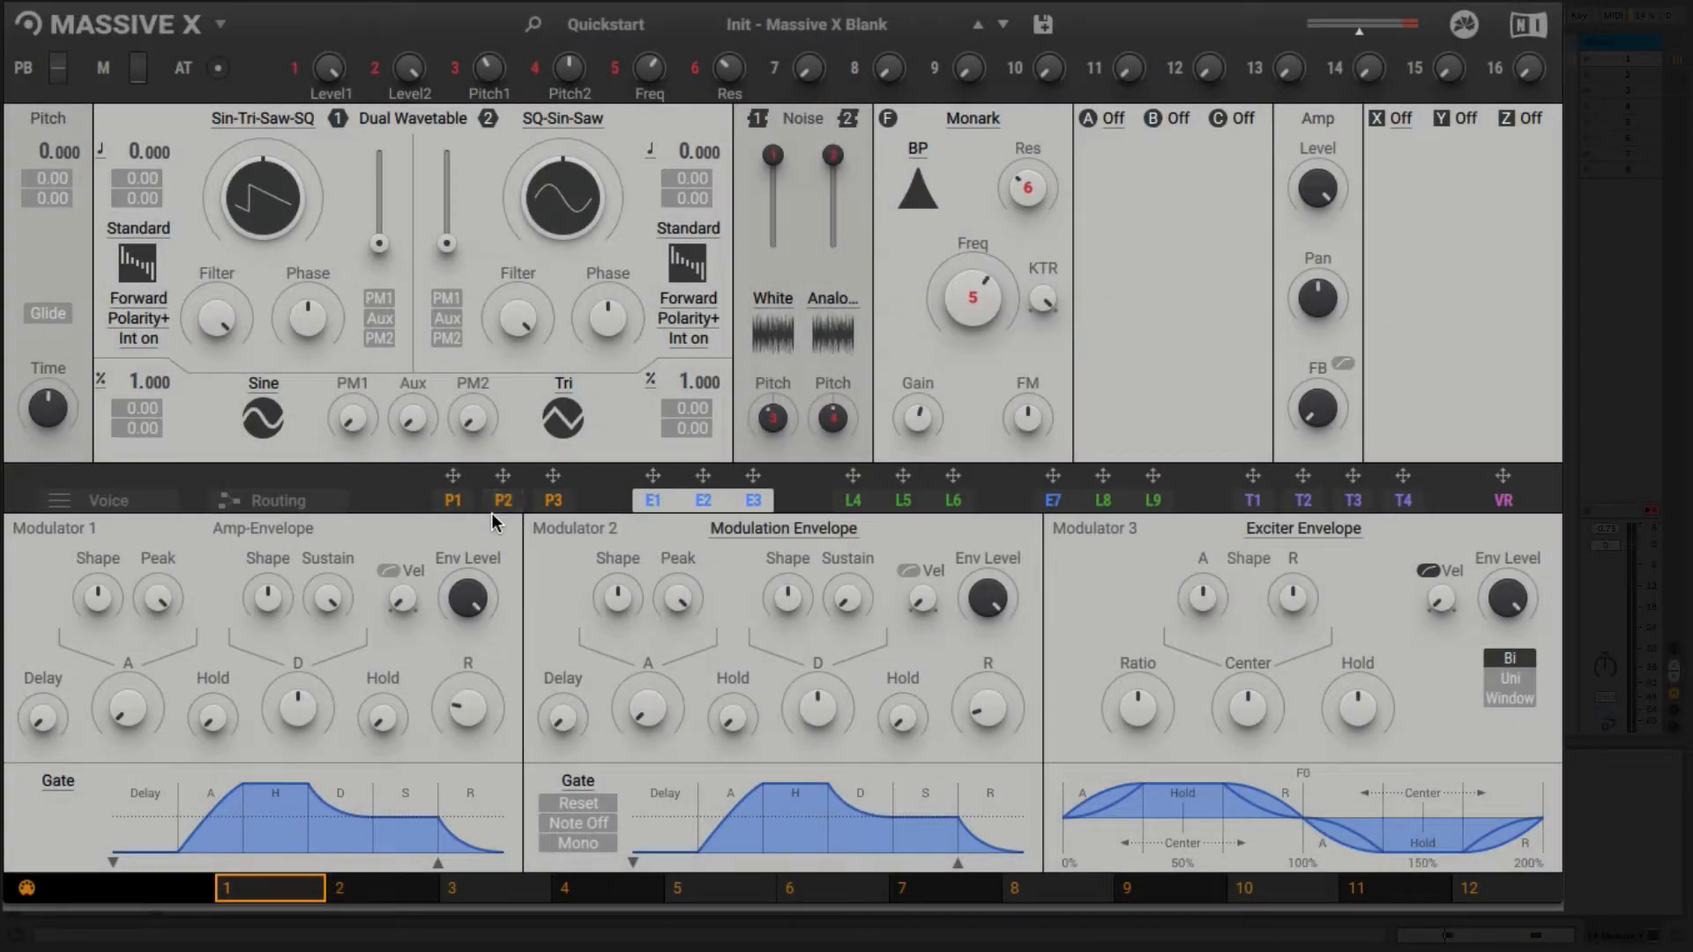
click(501, 501)
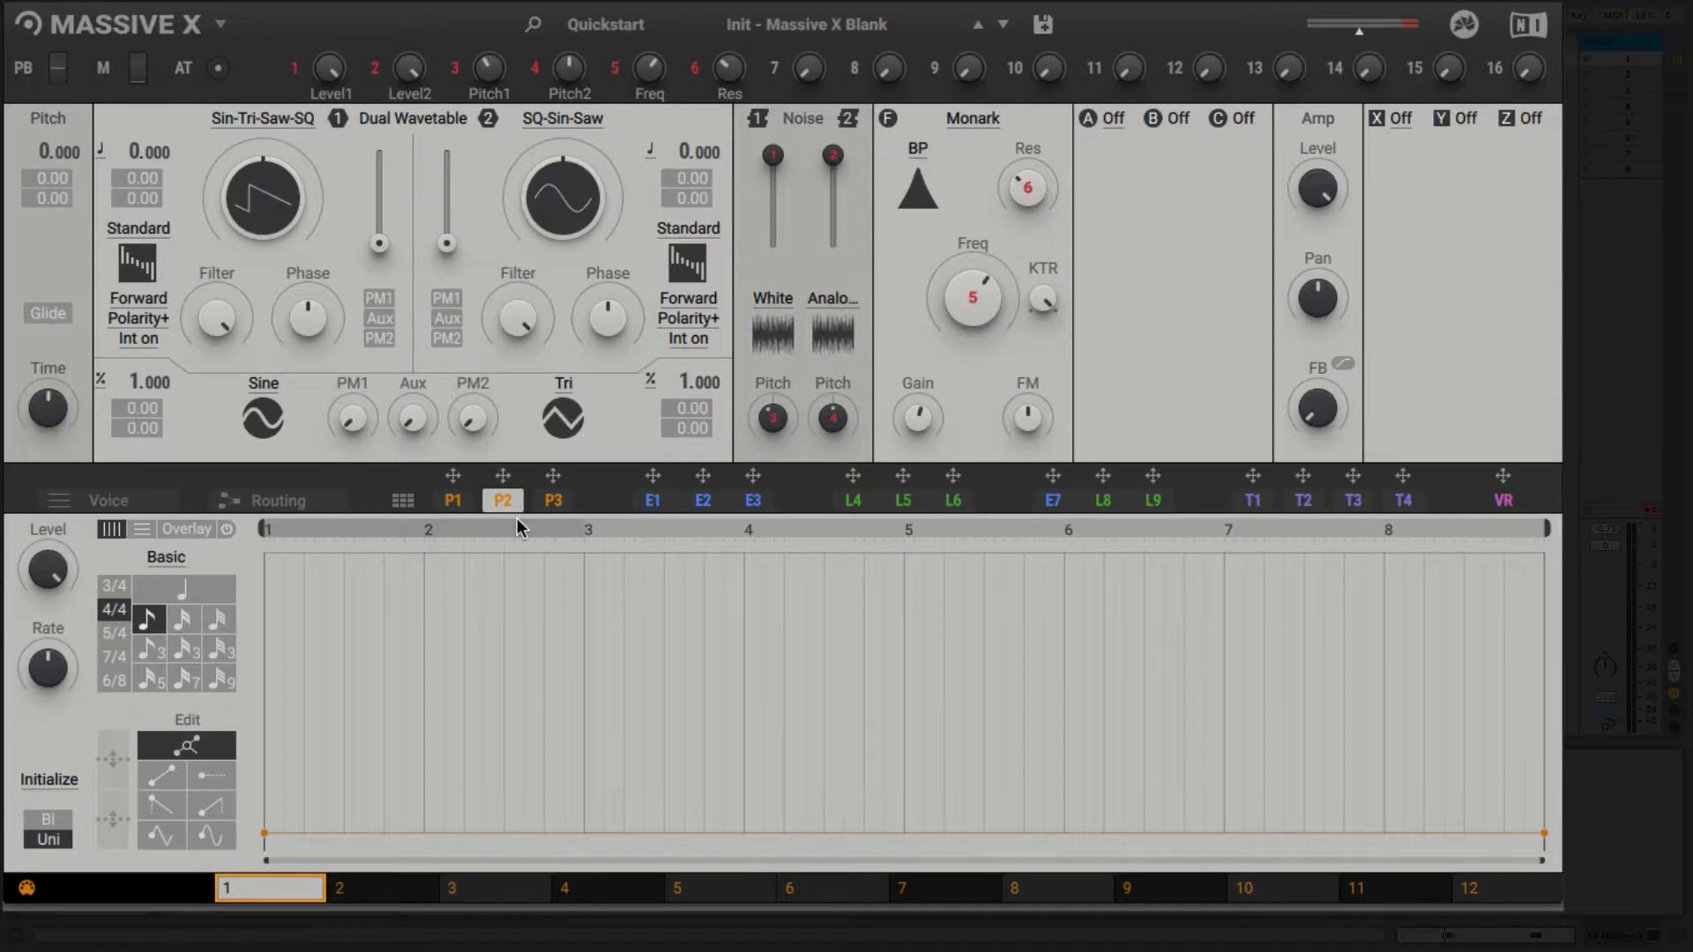
click(341, 859)
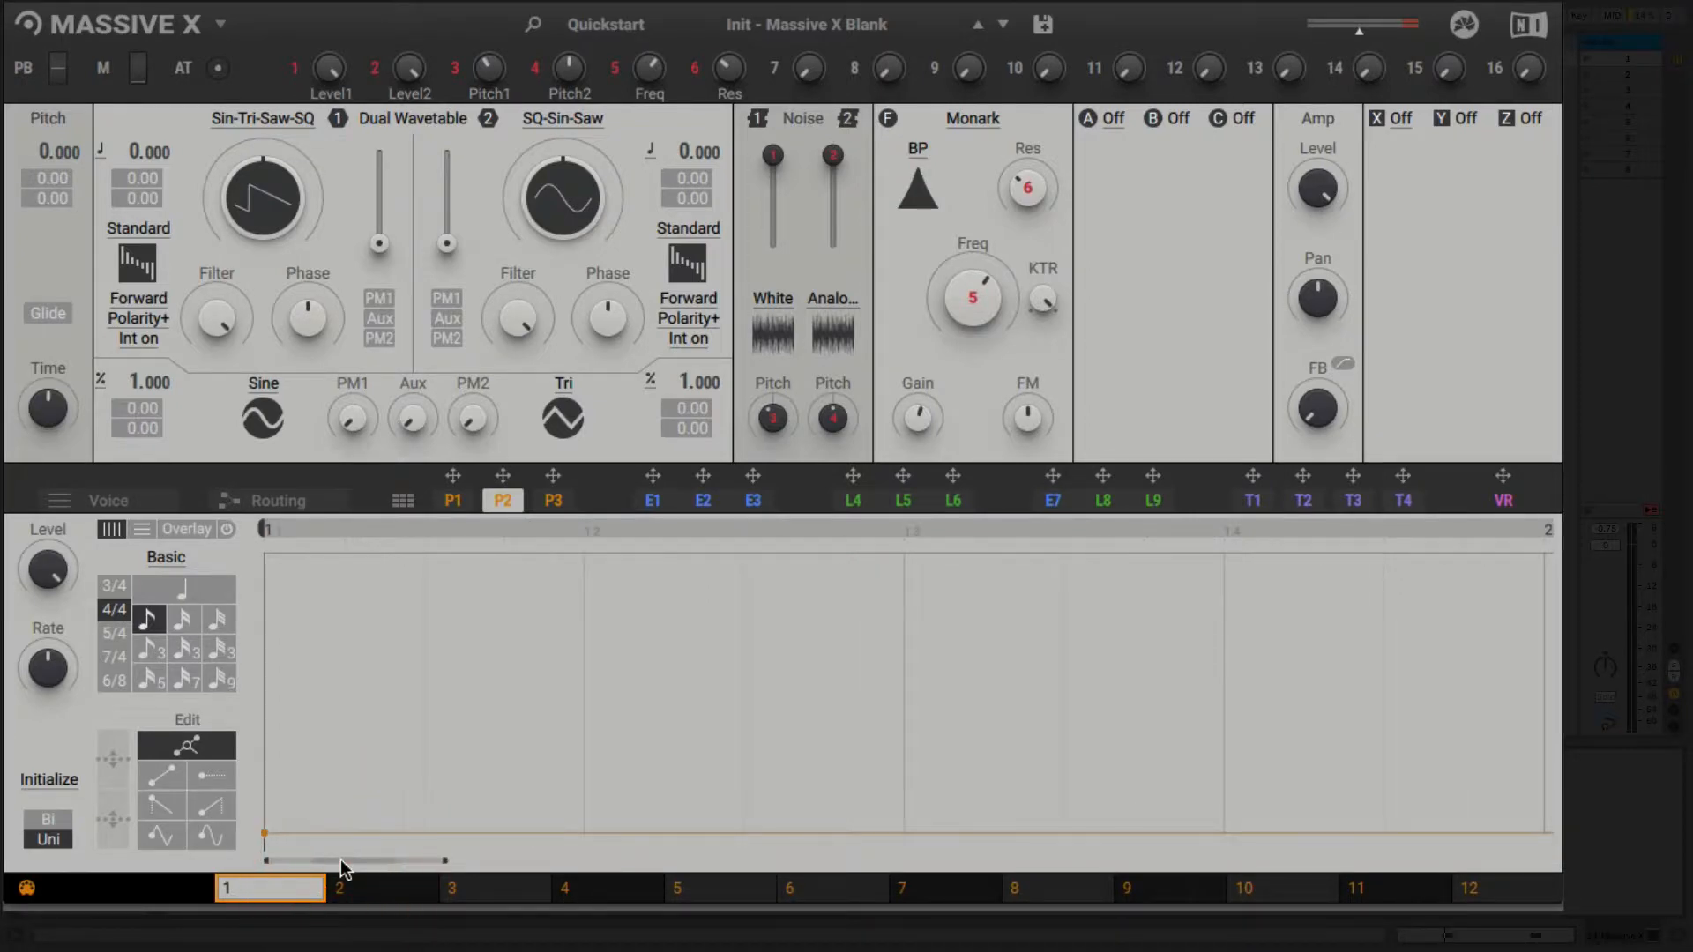
click(392, 530)
click(401, 501)
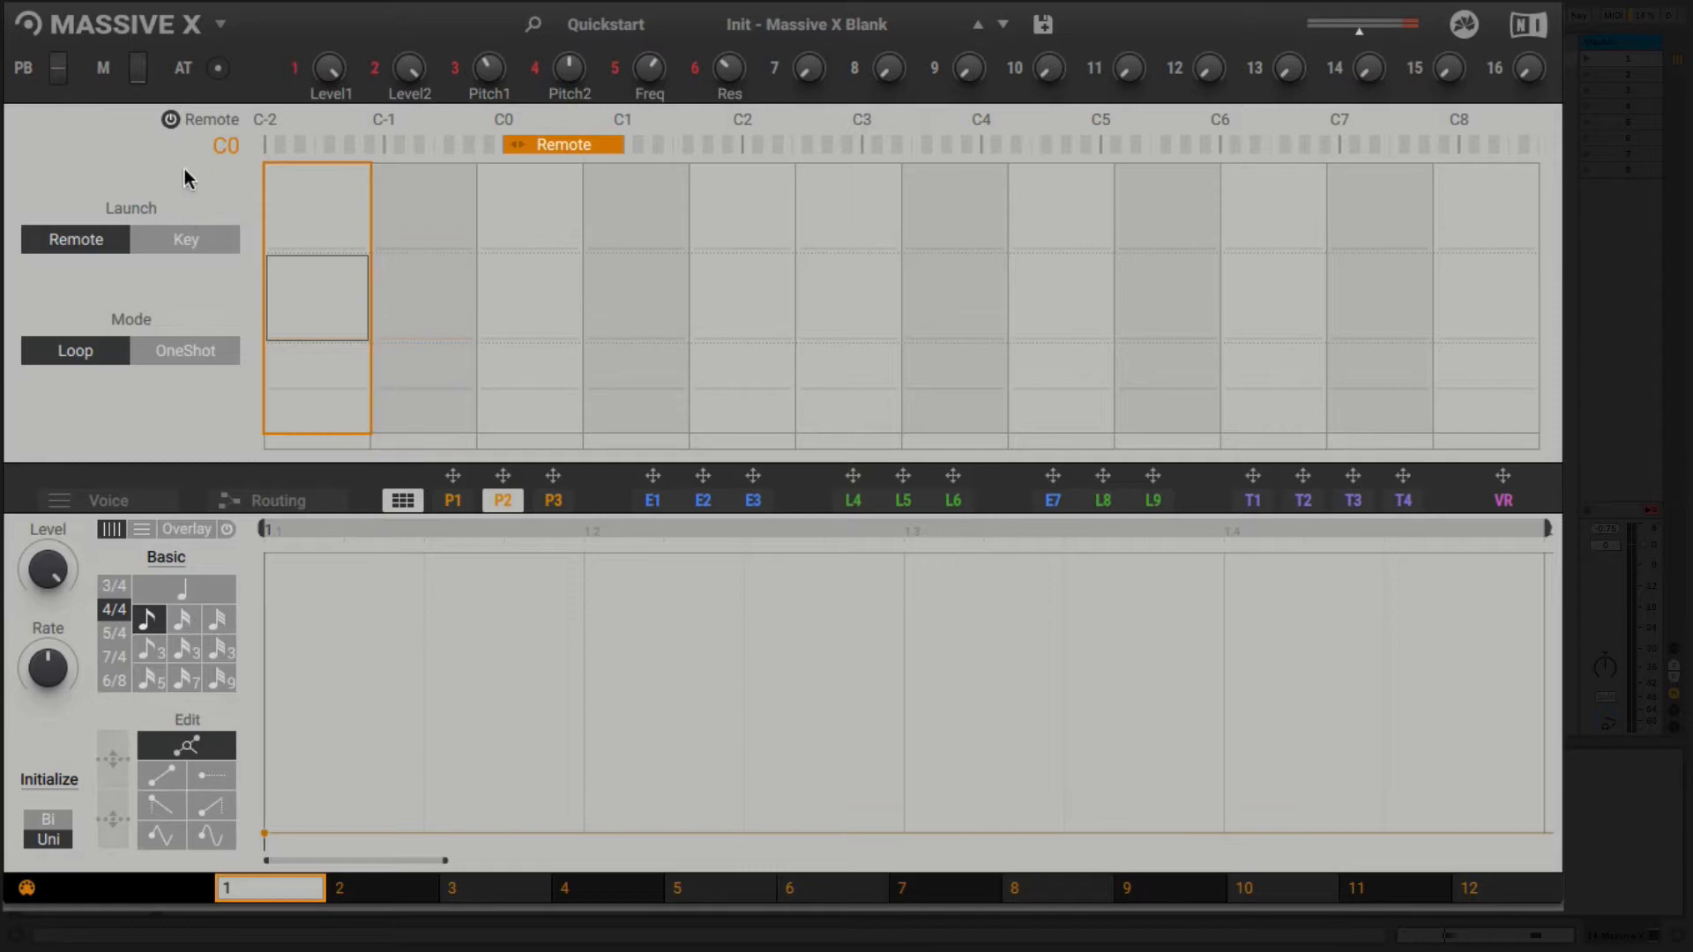
- Disable the performer's Remote control, set Launch to Key and Mode to OneShot, and close the pattern grid
click(170, 120)
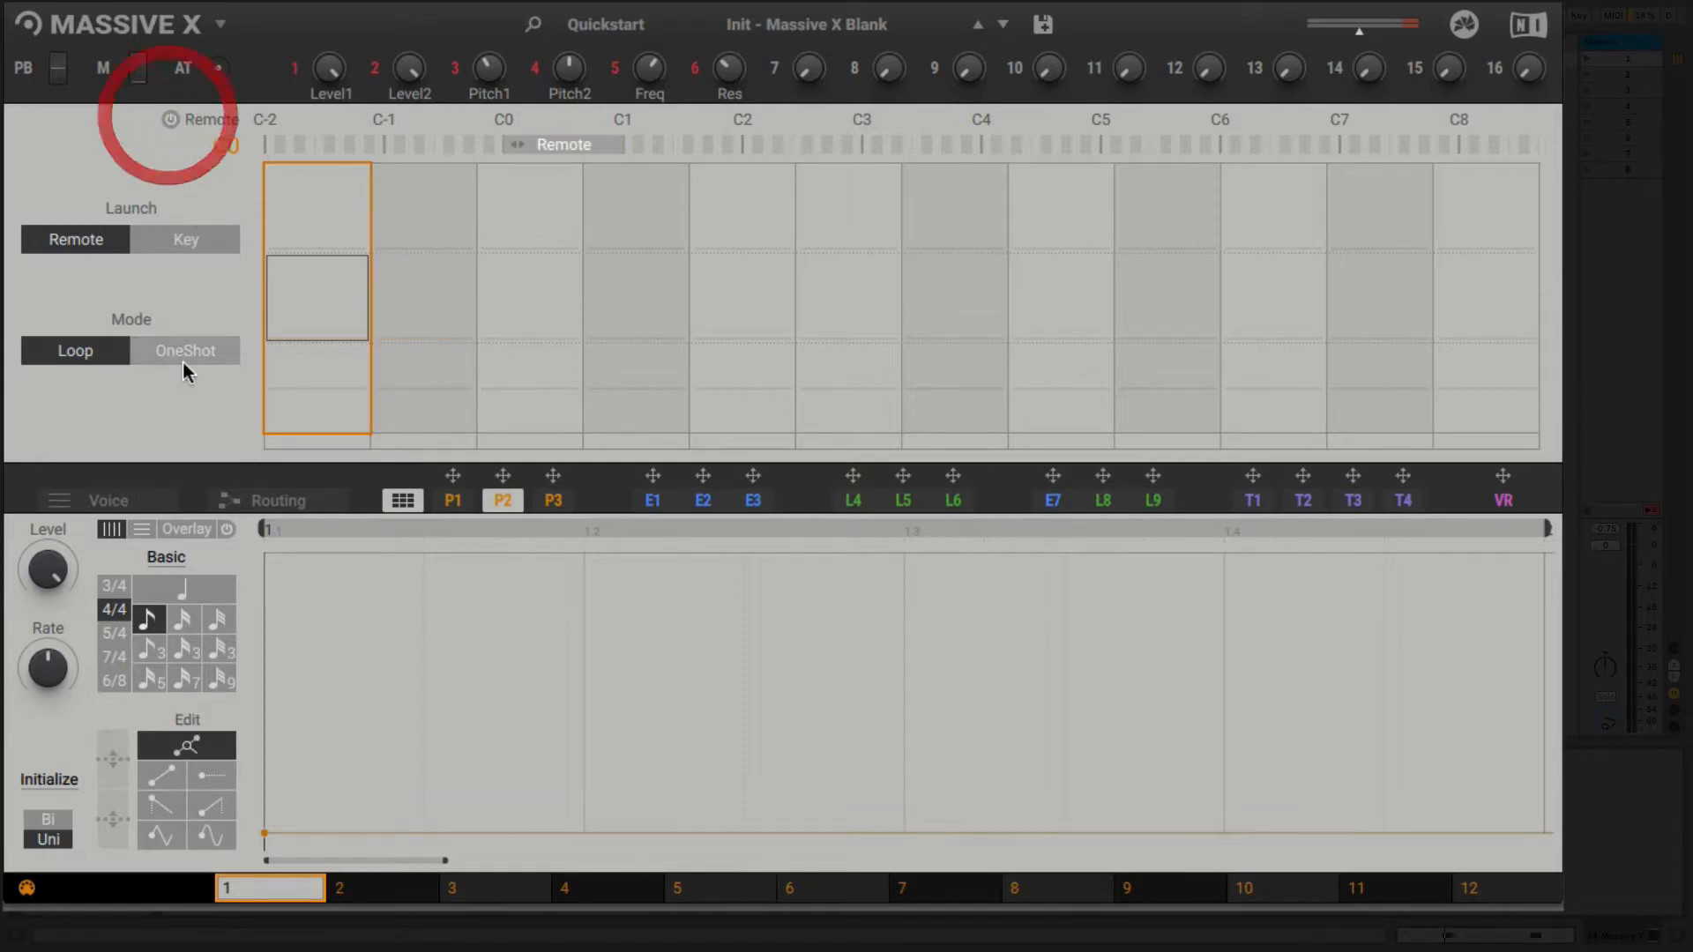
click(168, 239)
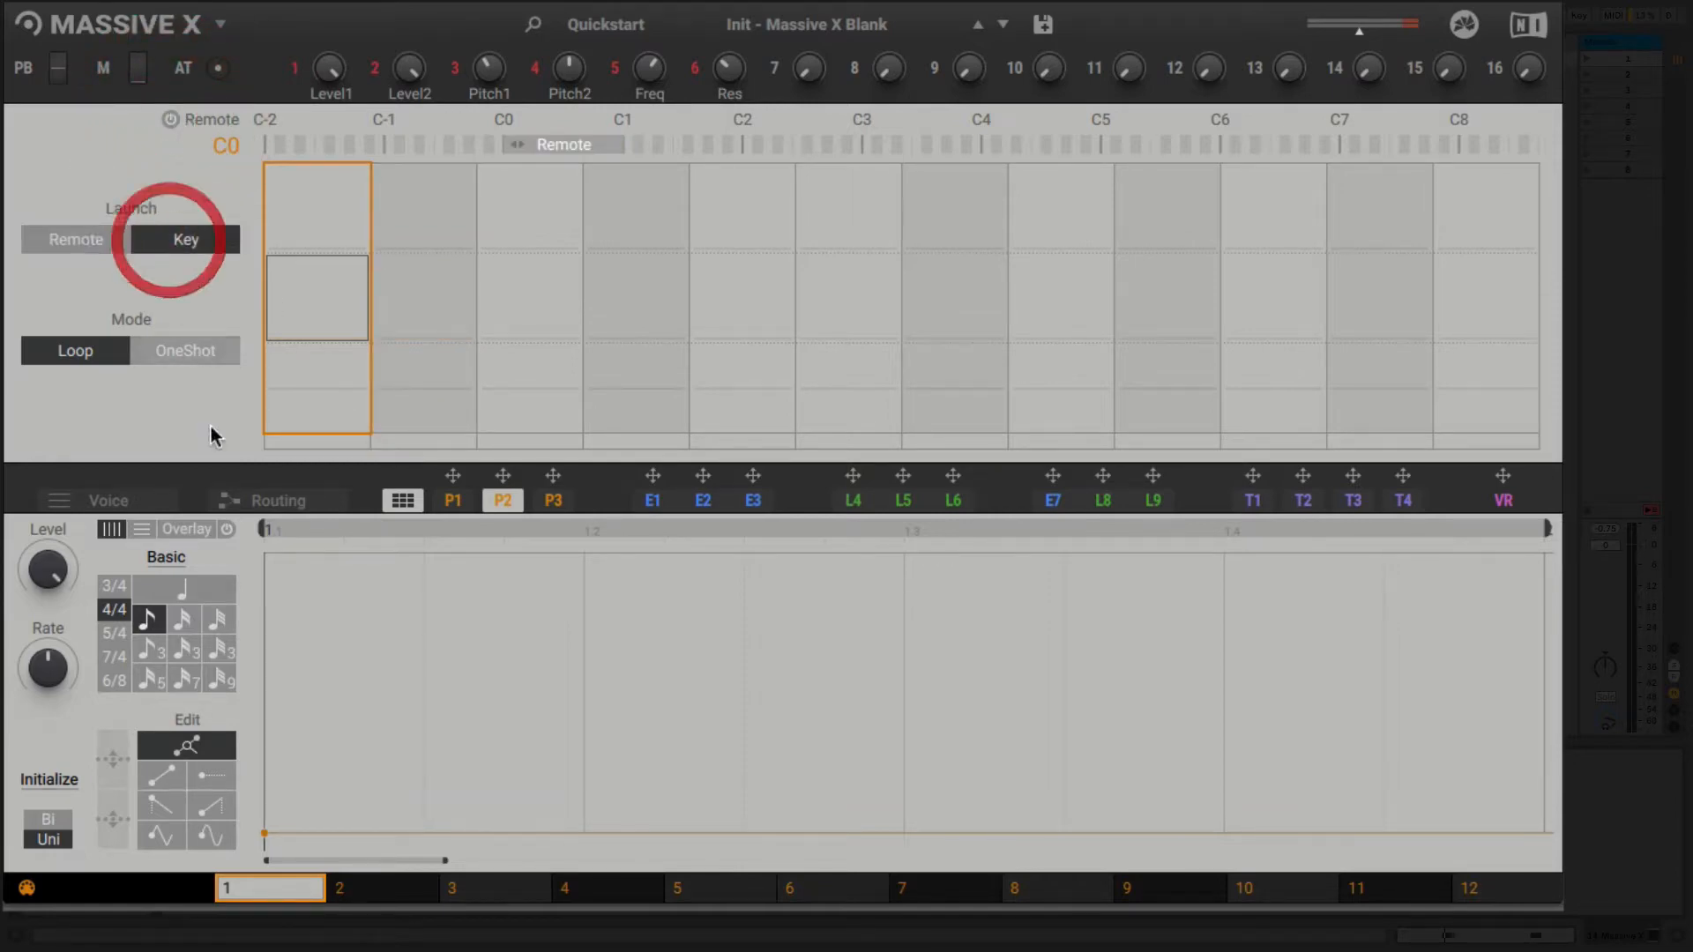
click(193, 362)
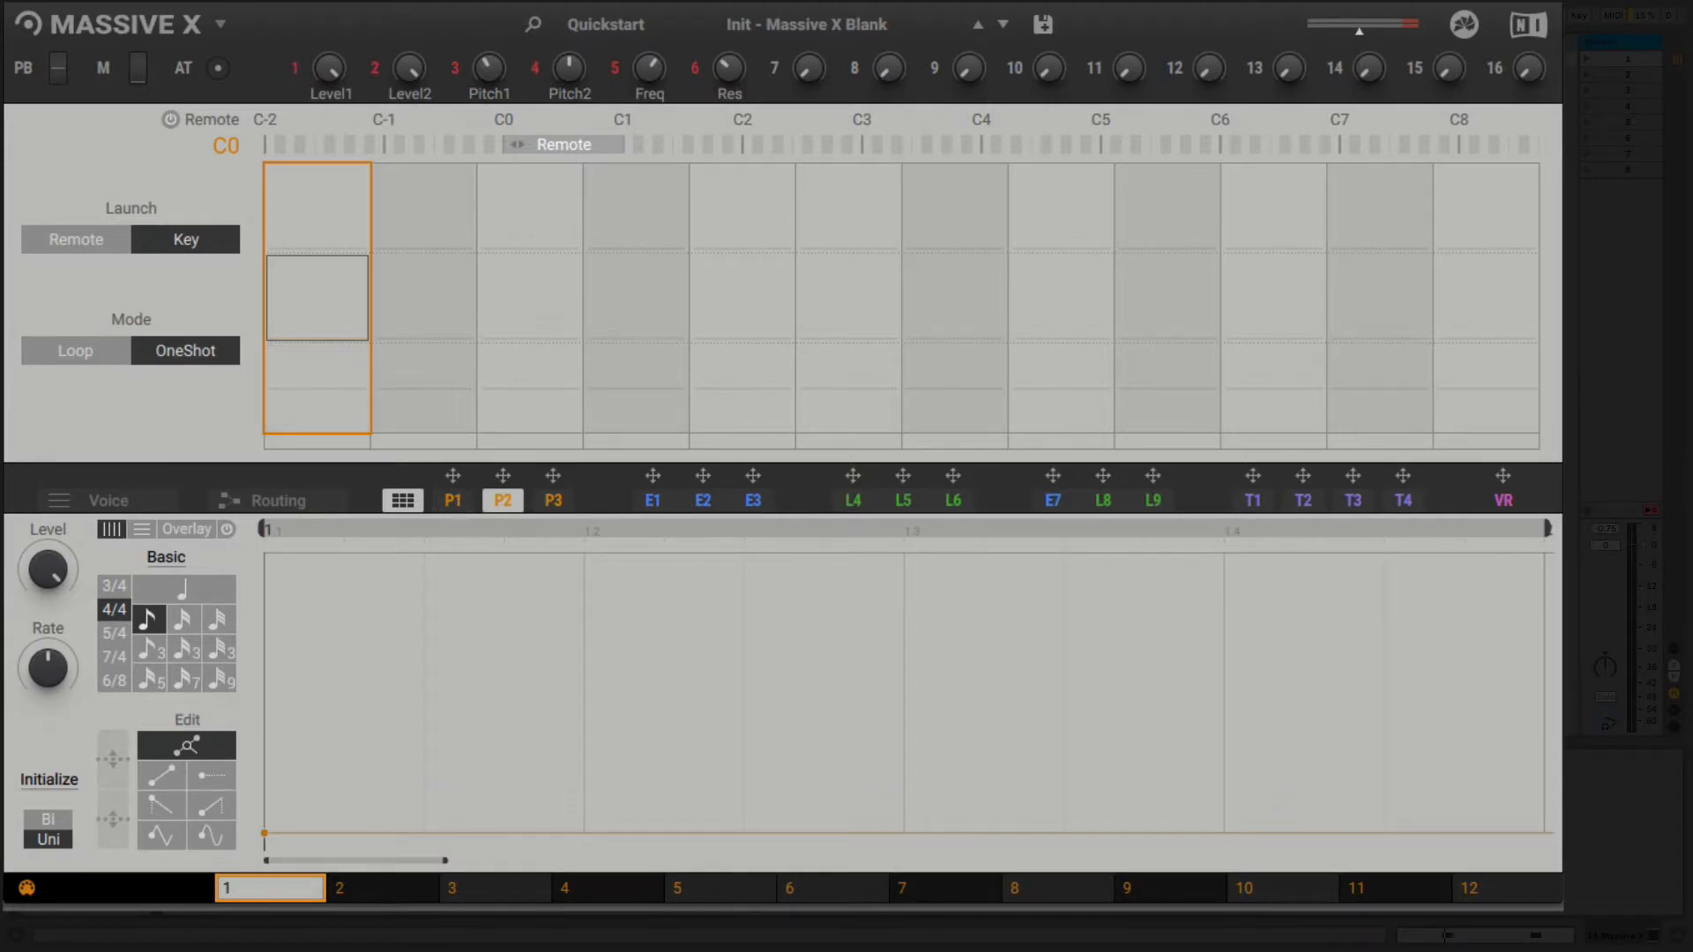
click(403, 501)
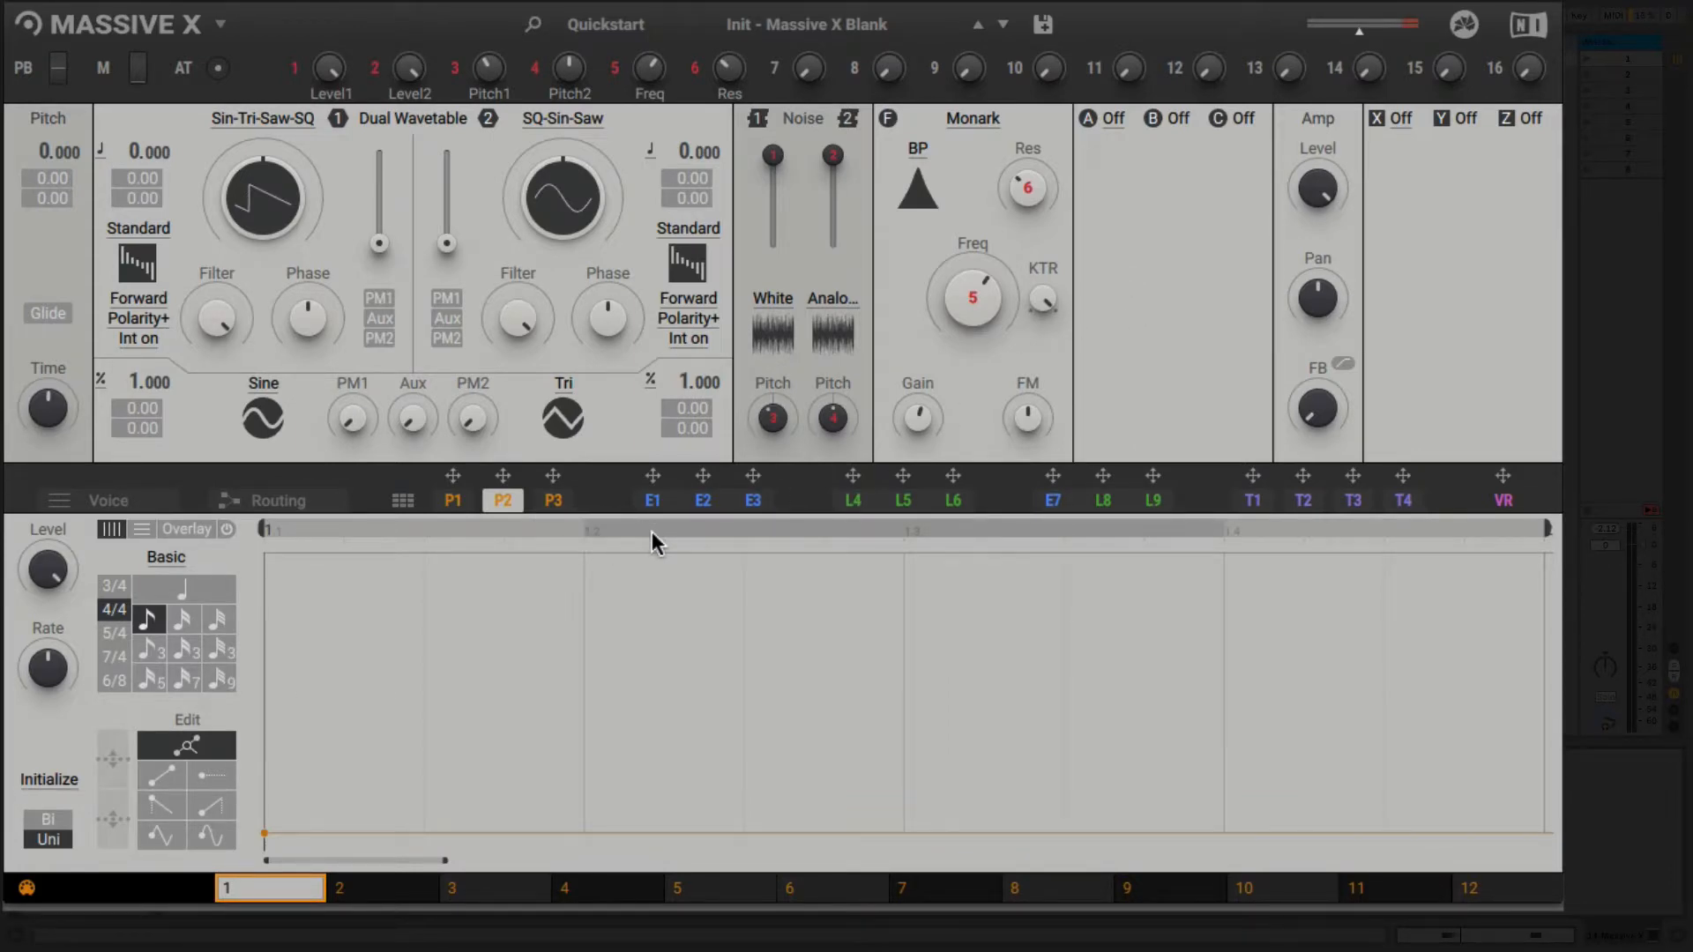
- Lower the Amp Level to zero and assign performer P2 to it at full modulation depth
mouse_move(655, 500)
mouse_down()
mouse_move(655, 457)
mouse_move(653, 476)
mouse_up()
click(654, 476)
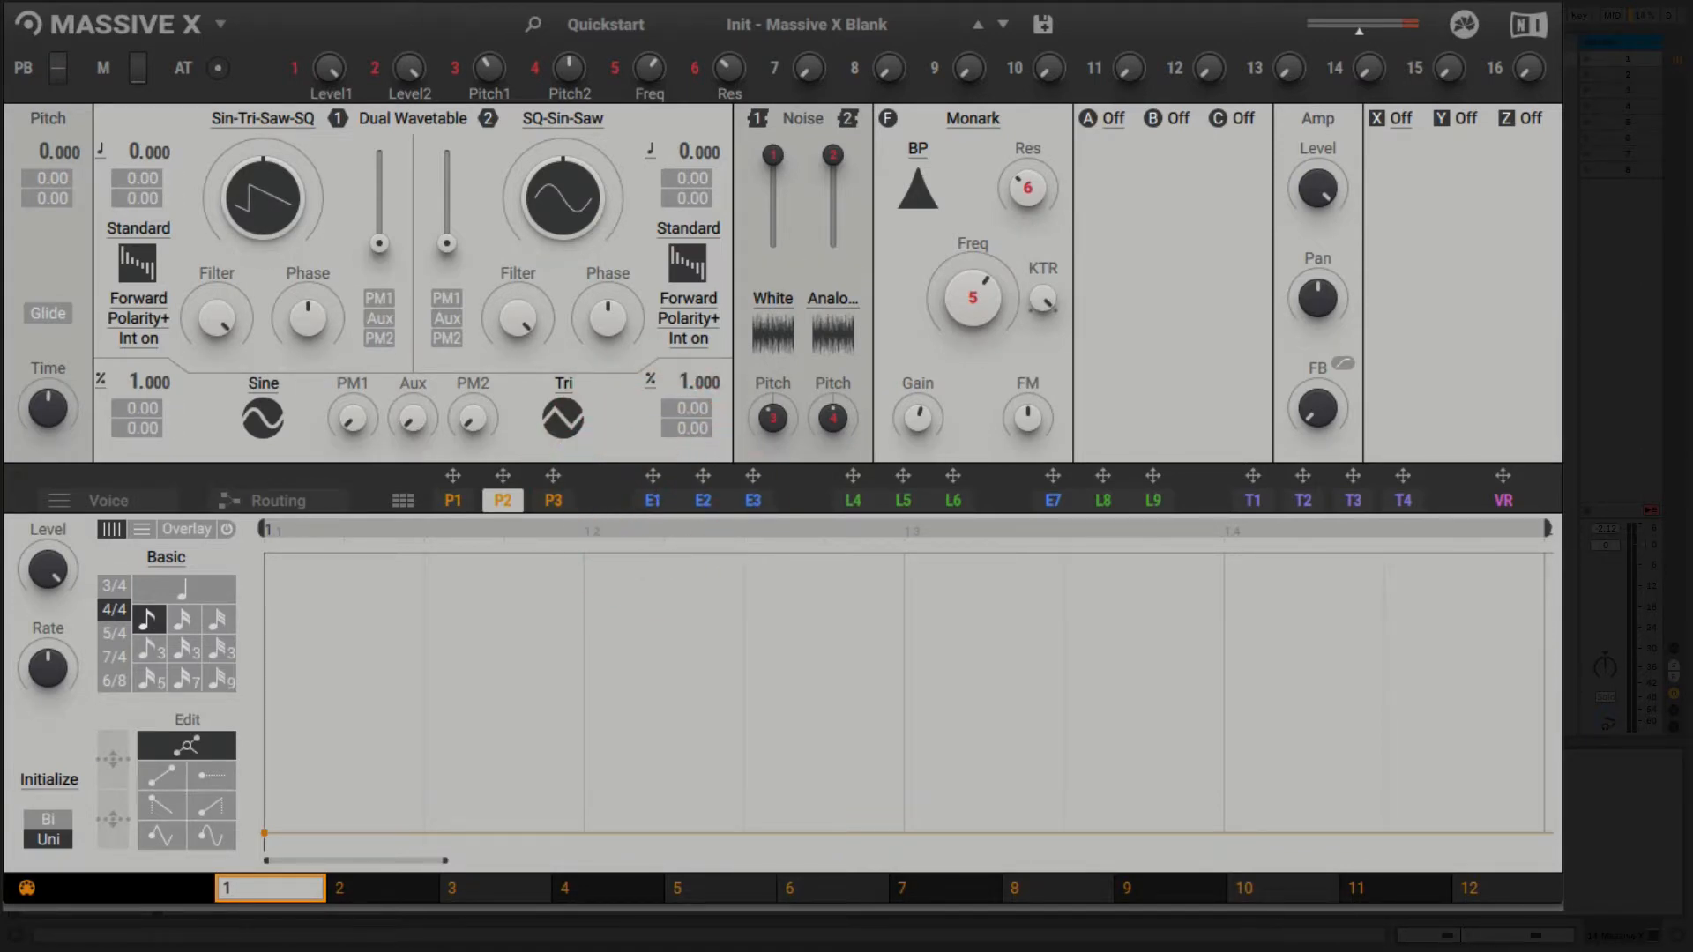
drag(1321, 188, 1317, 195)
drag(505, 474, 1199, 344)
drag(1305, 229, 1307, 226)
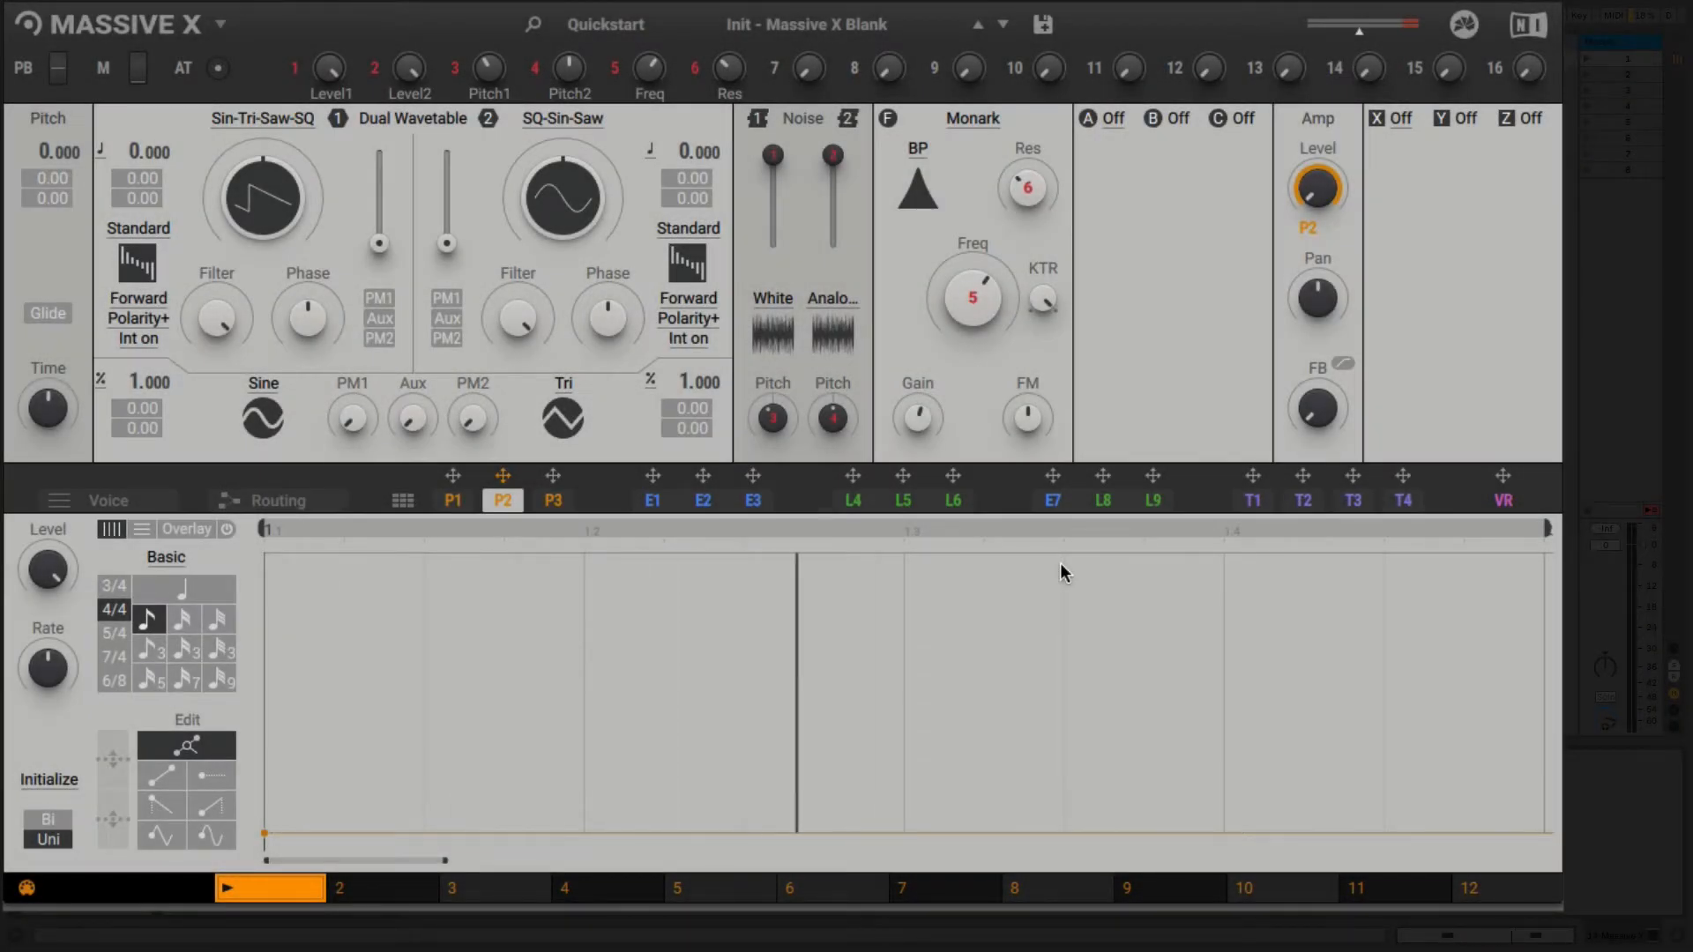
click(403, 500)
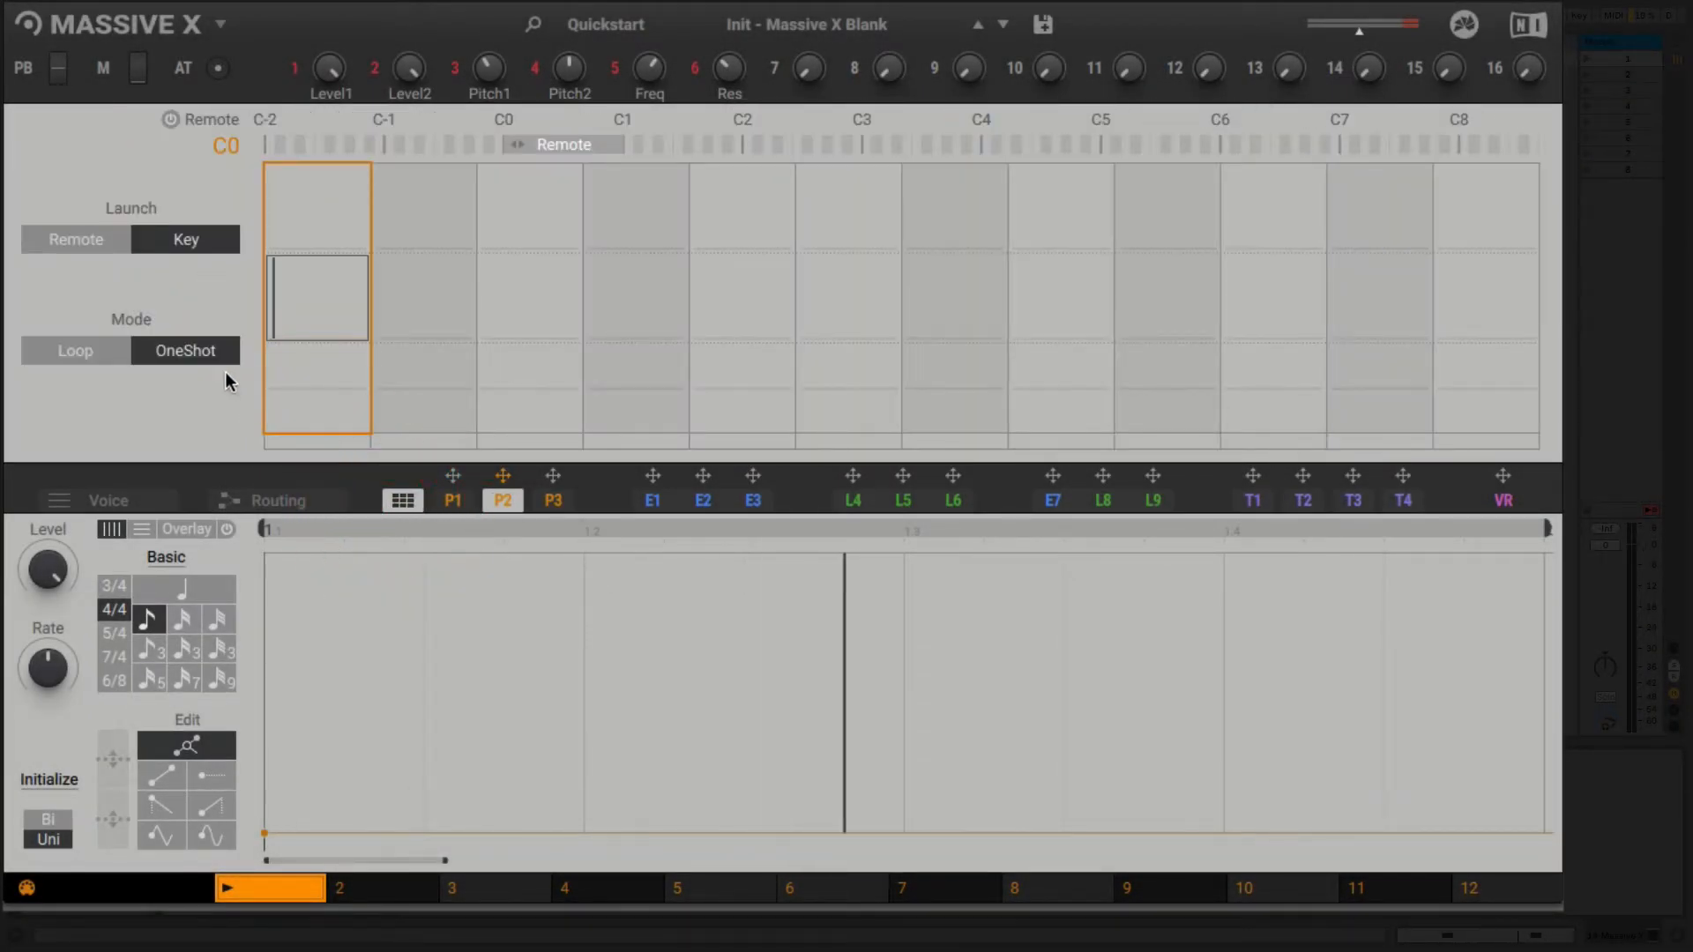
click(415, 499)
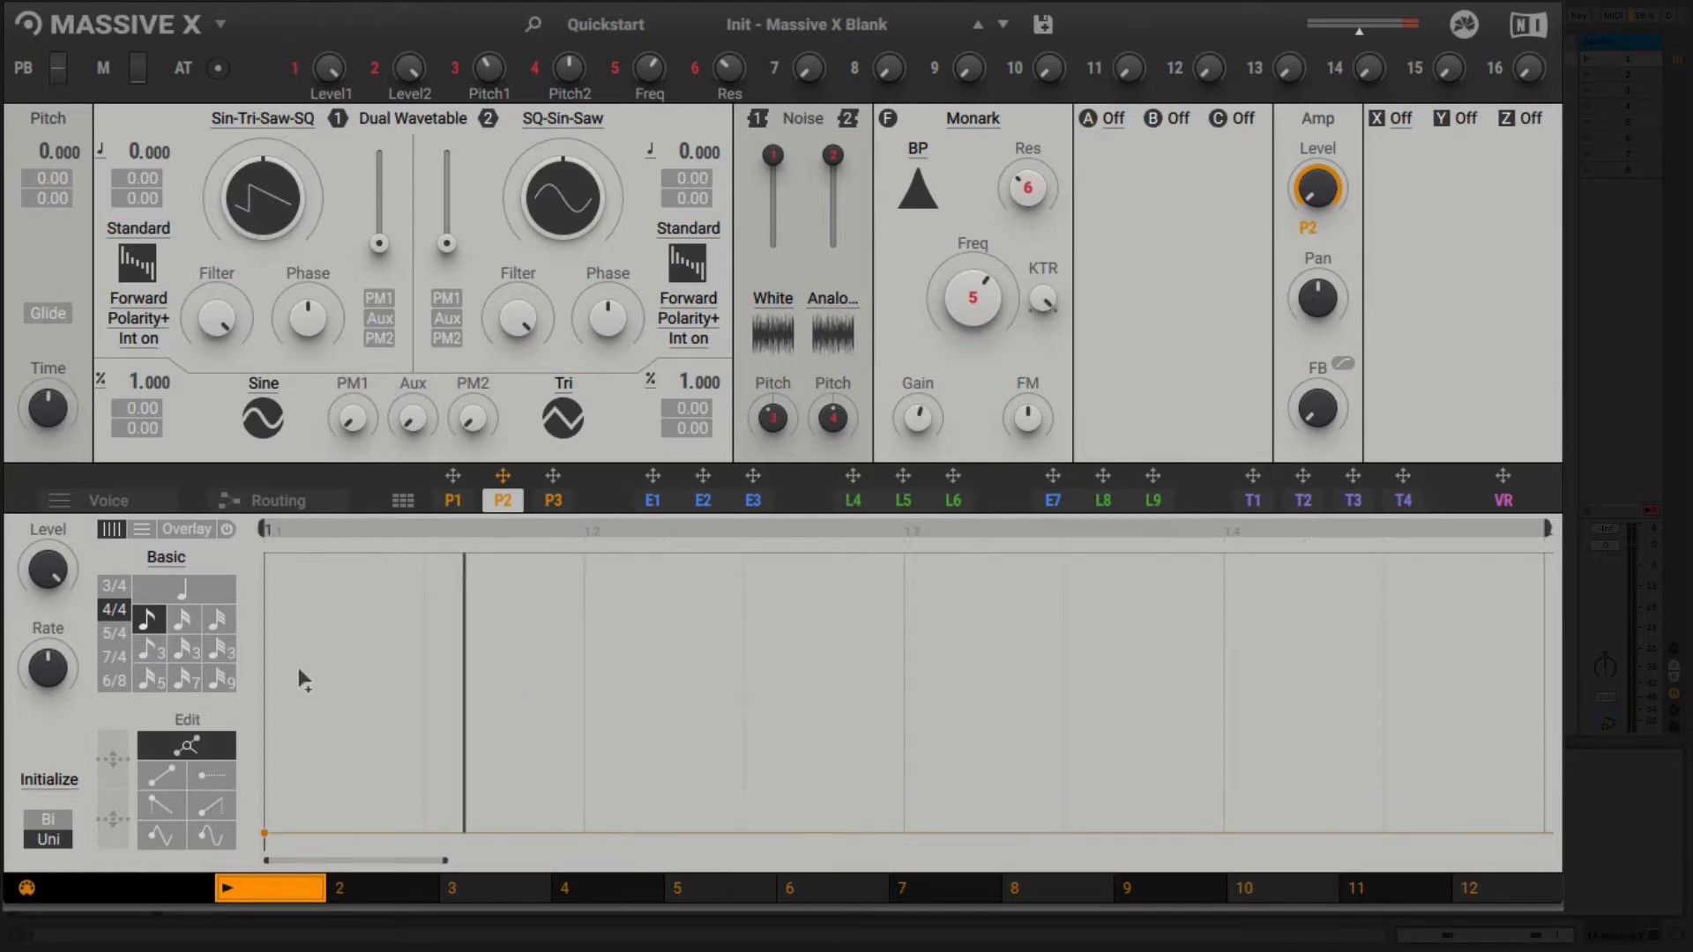
- Set the P2 performer's grid to 6/8 with 32nd-note triplets and end its loop at bar 2
click(116, 684)
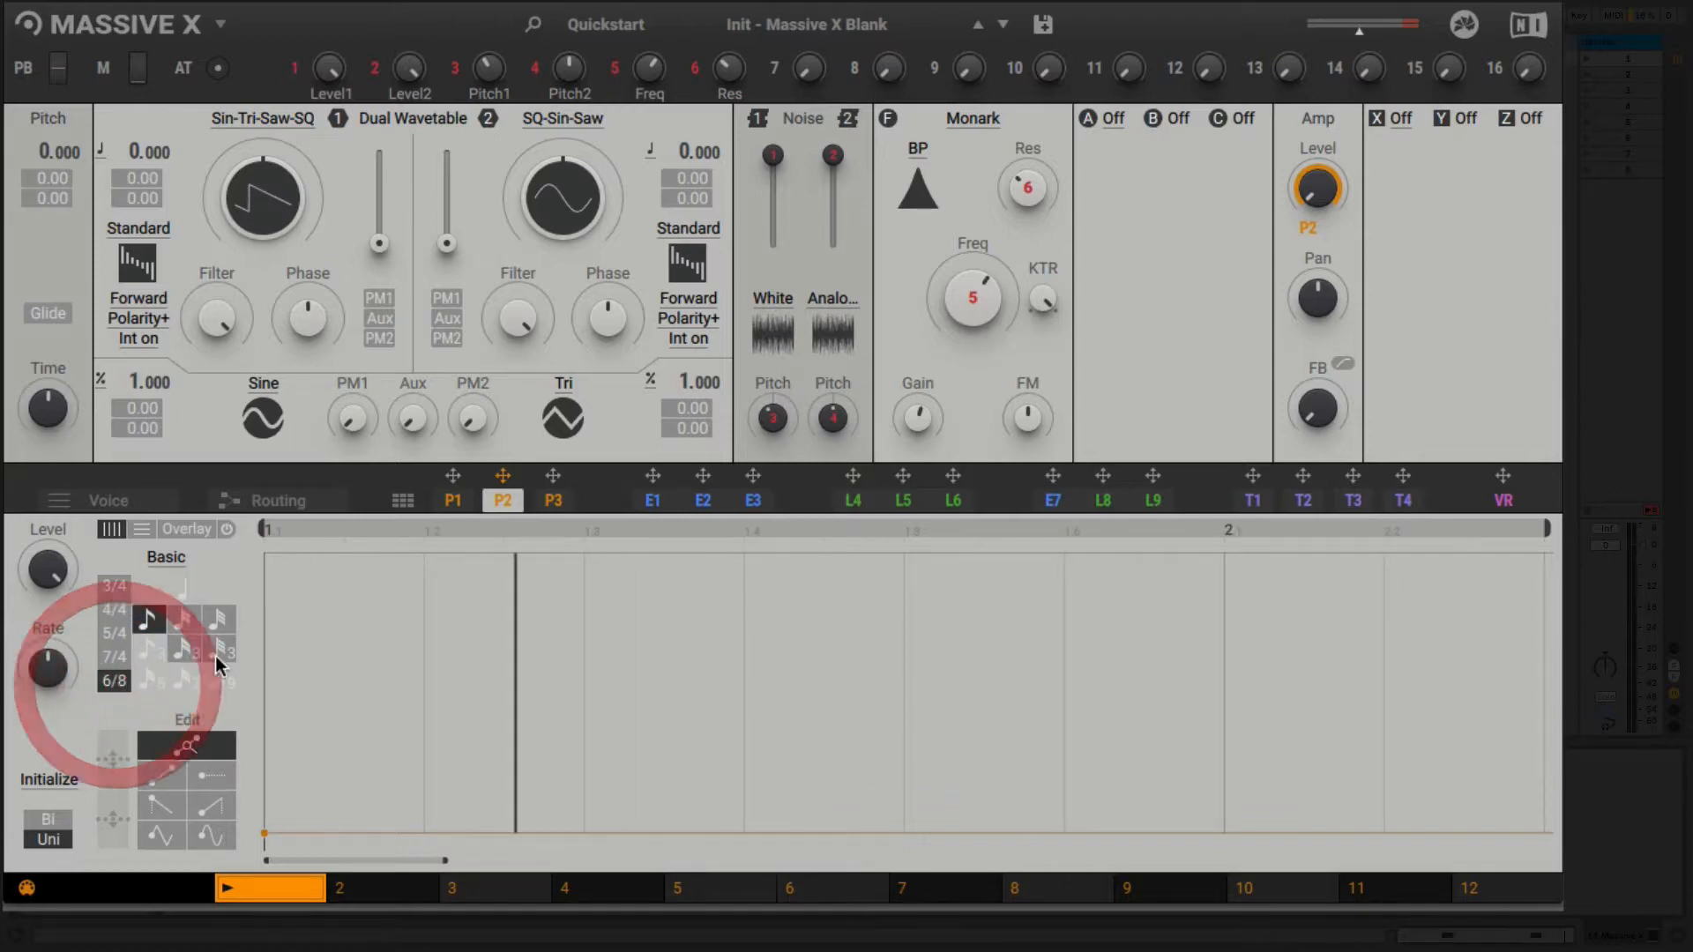
click(219, 650)
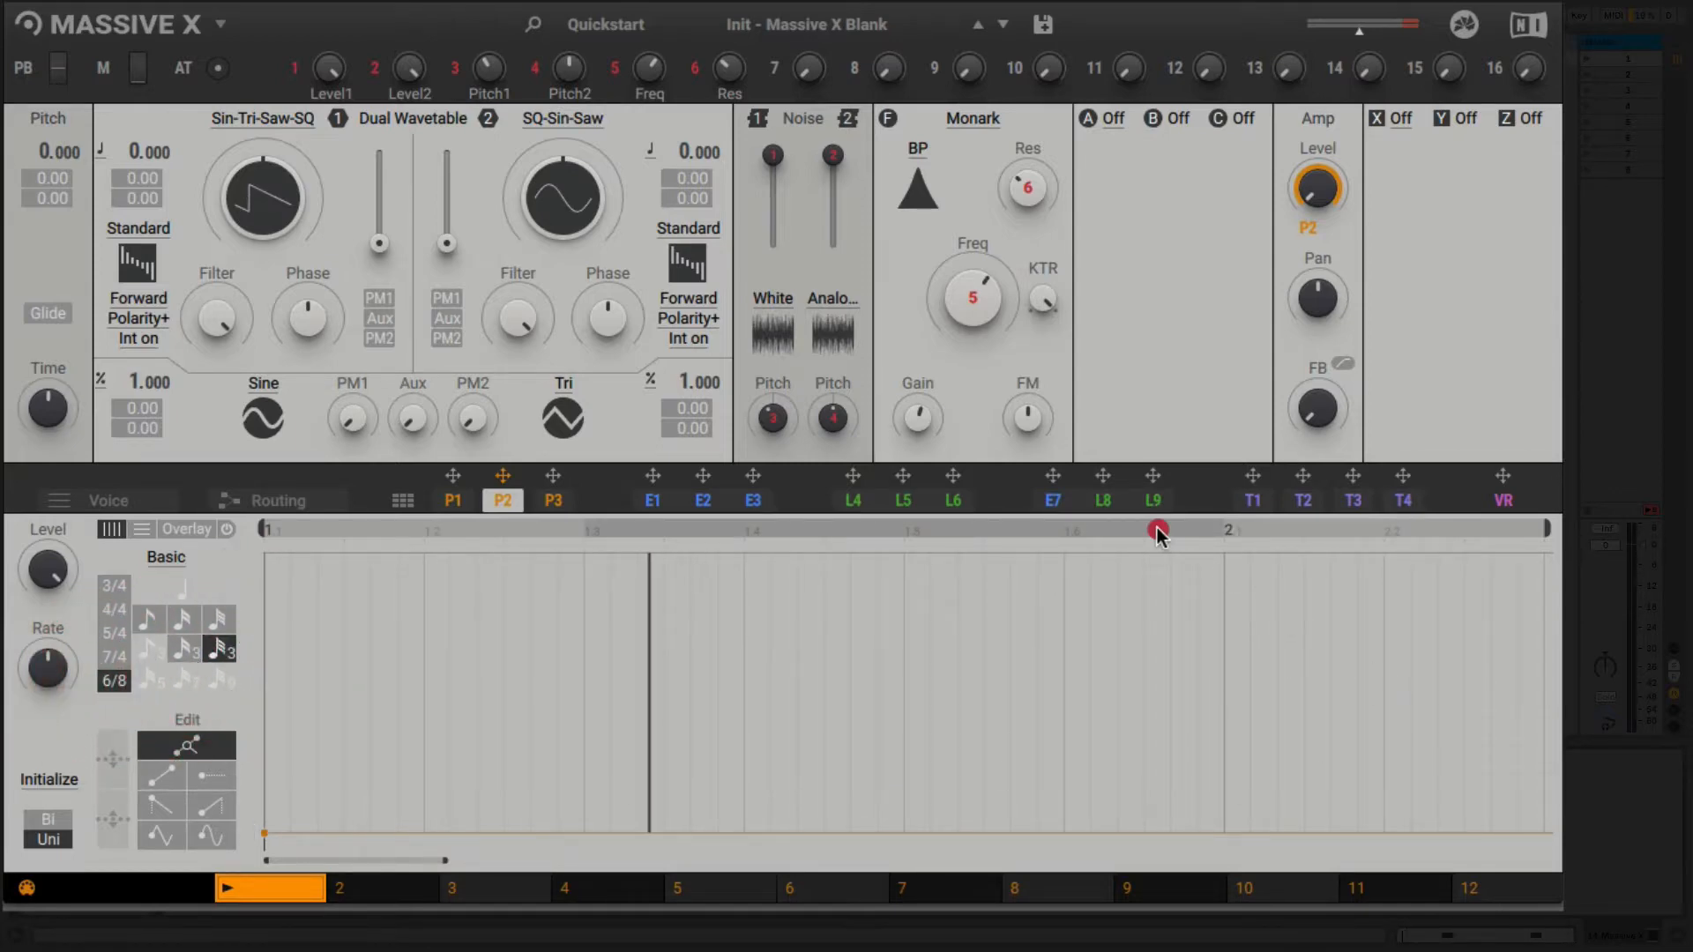
mouse_move(1158, 534)
mouse_down()
mouse_move(1550, 560)
mouse_move(1238, 567)
mouse_up()
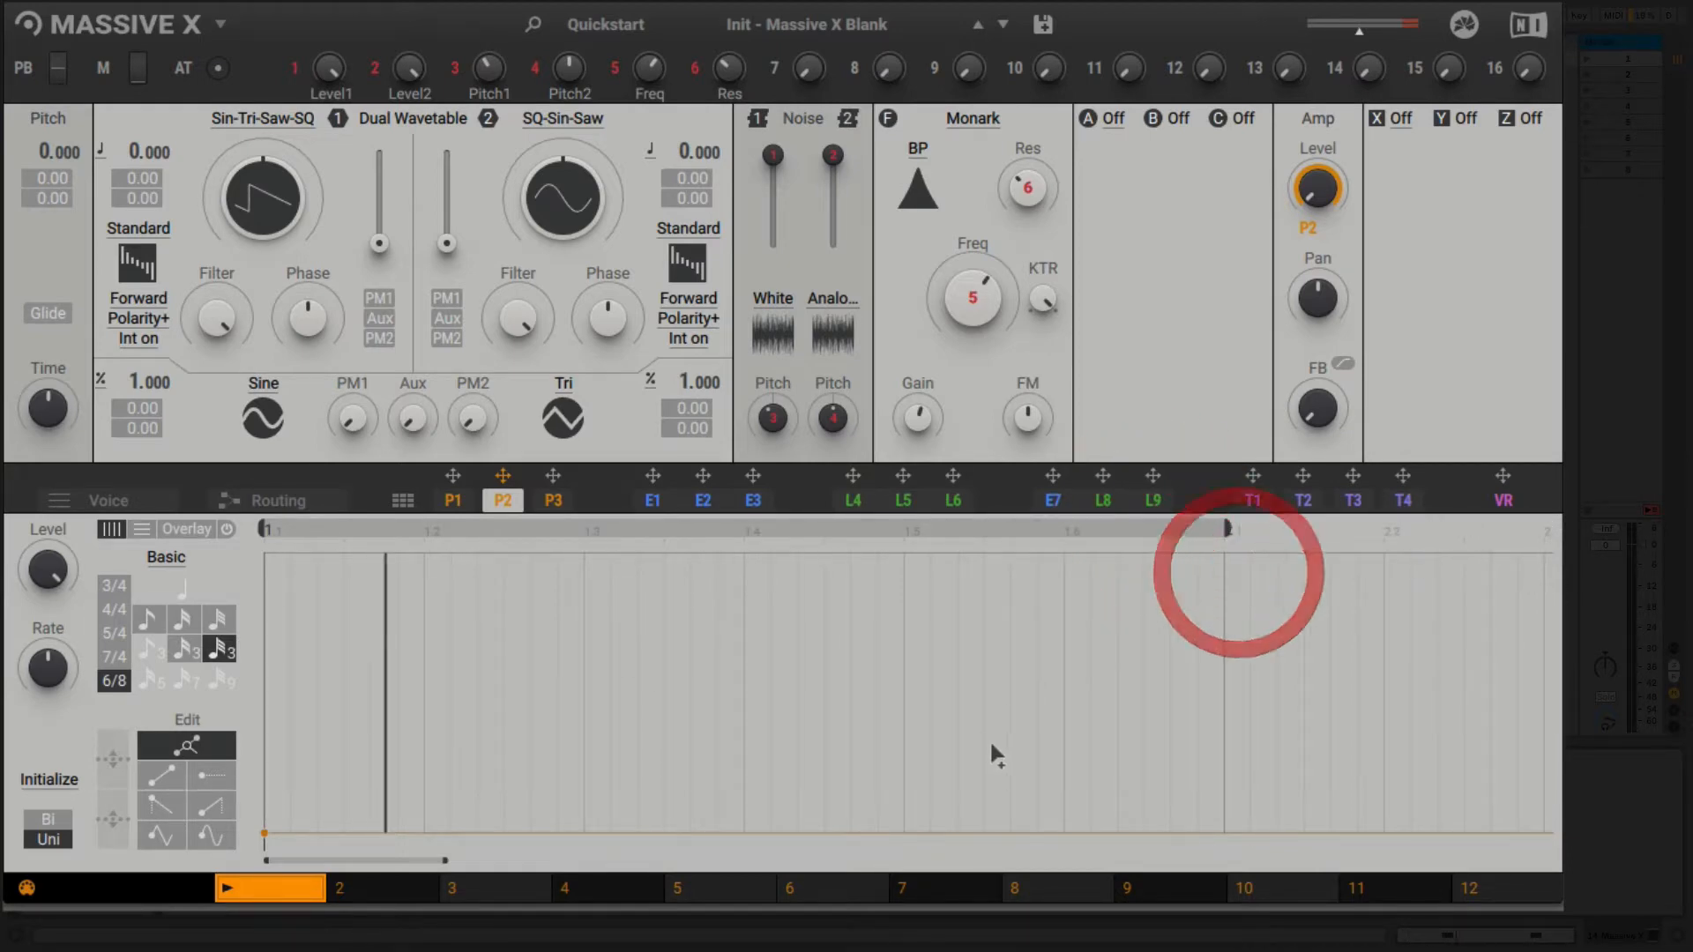
- Draw three short full-height falling ramps and a long fourth one ending just past 1.5, and bend the long ramp into a steep exponential decay
click(160, 806)
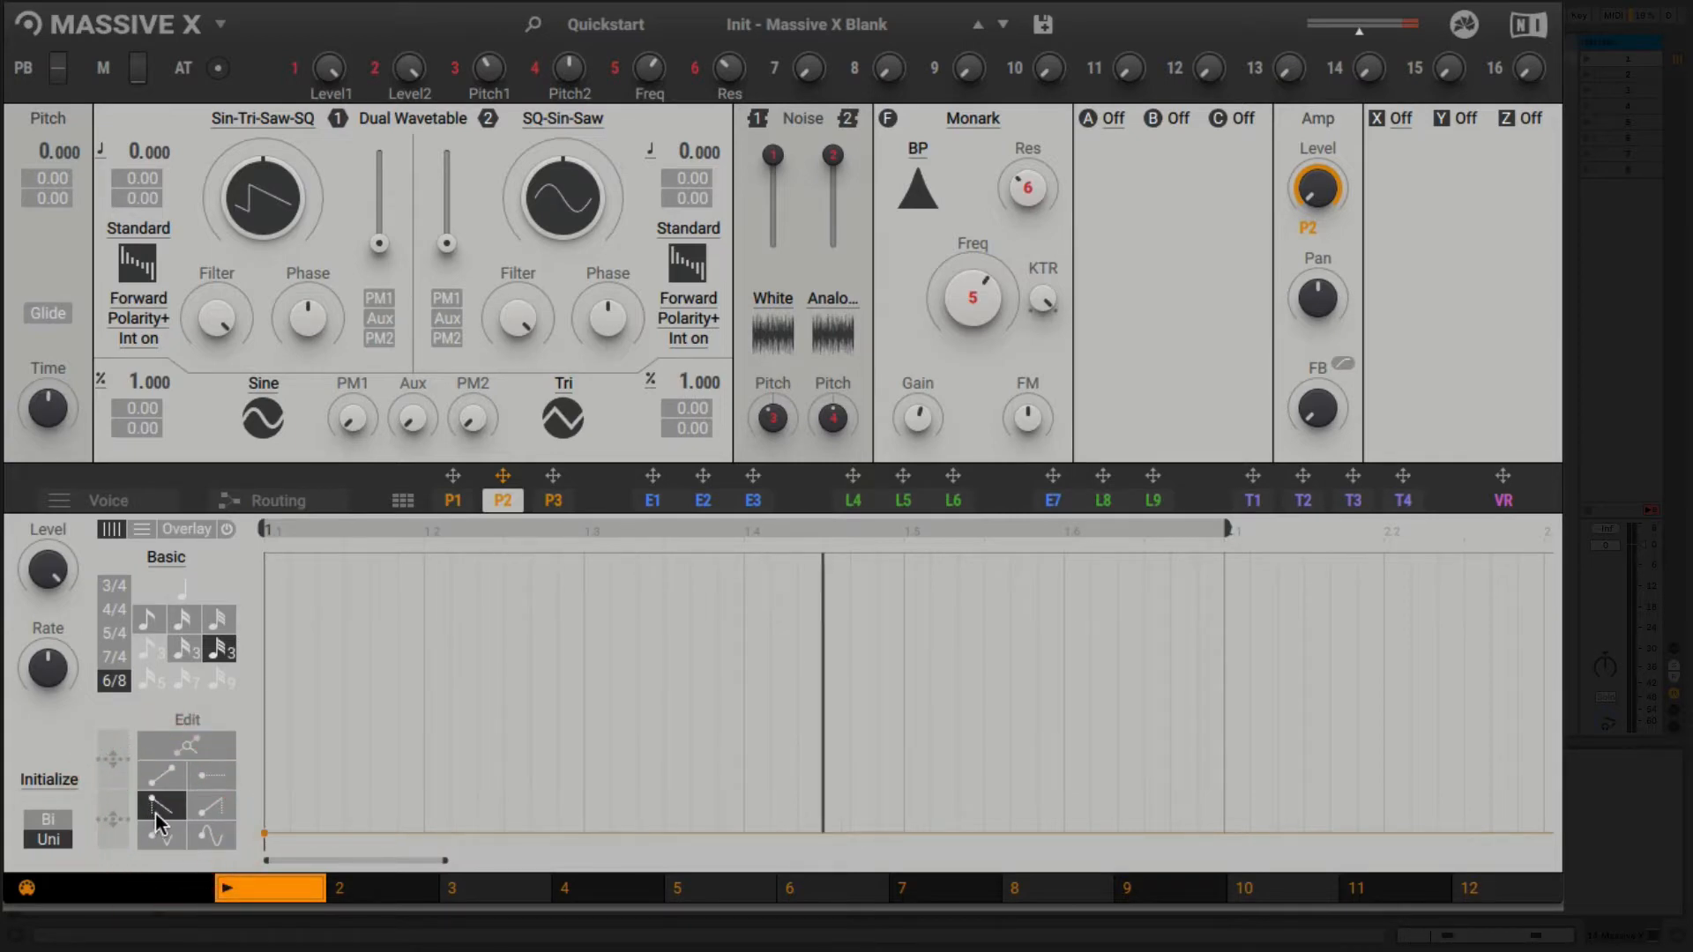
click(275, 565)
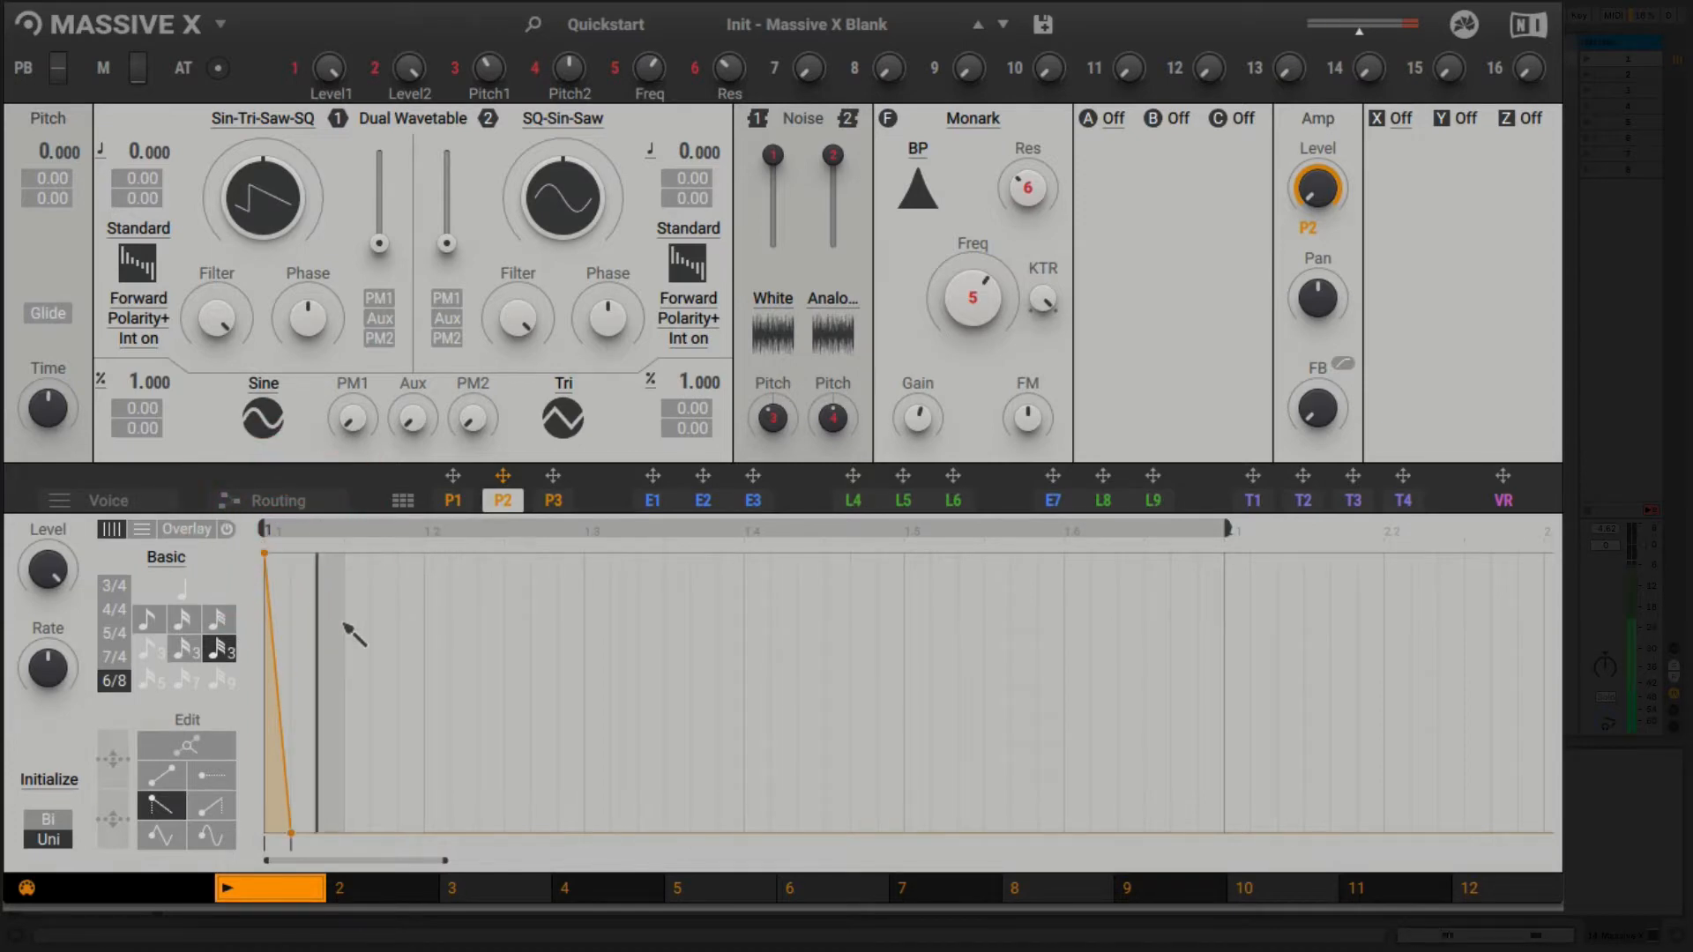
click(313, 569)
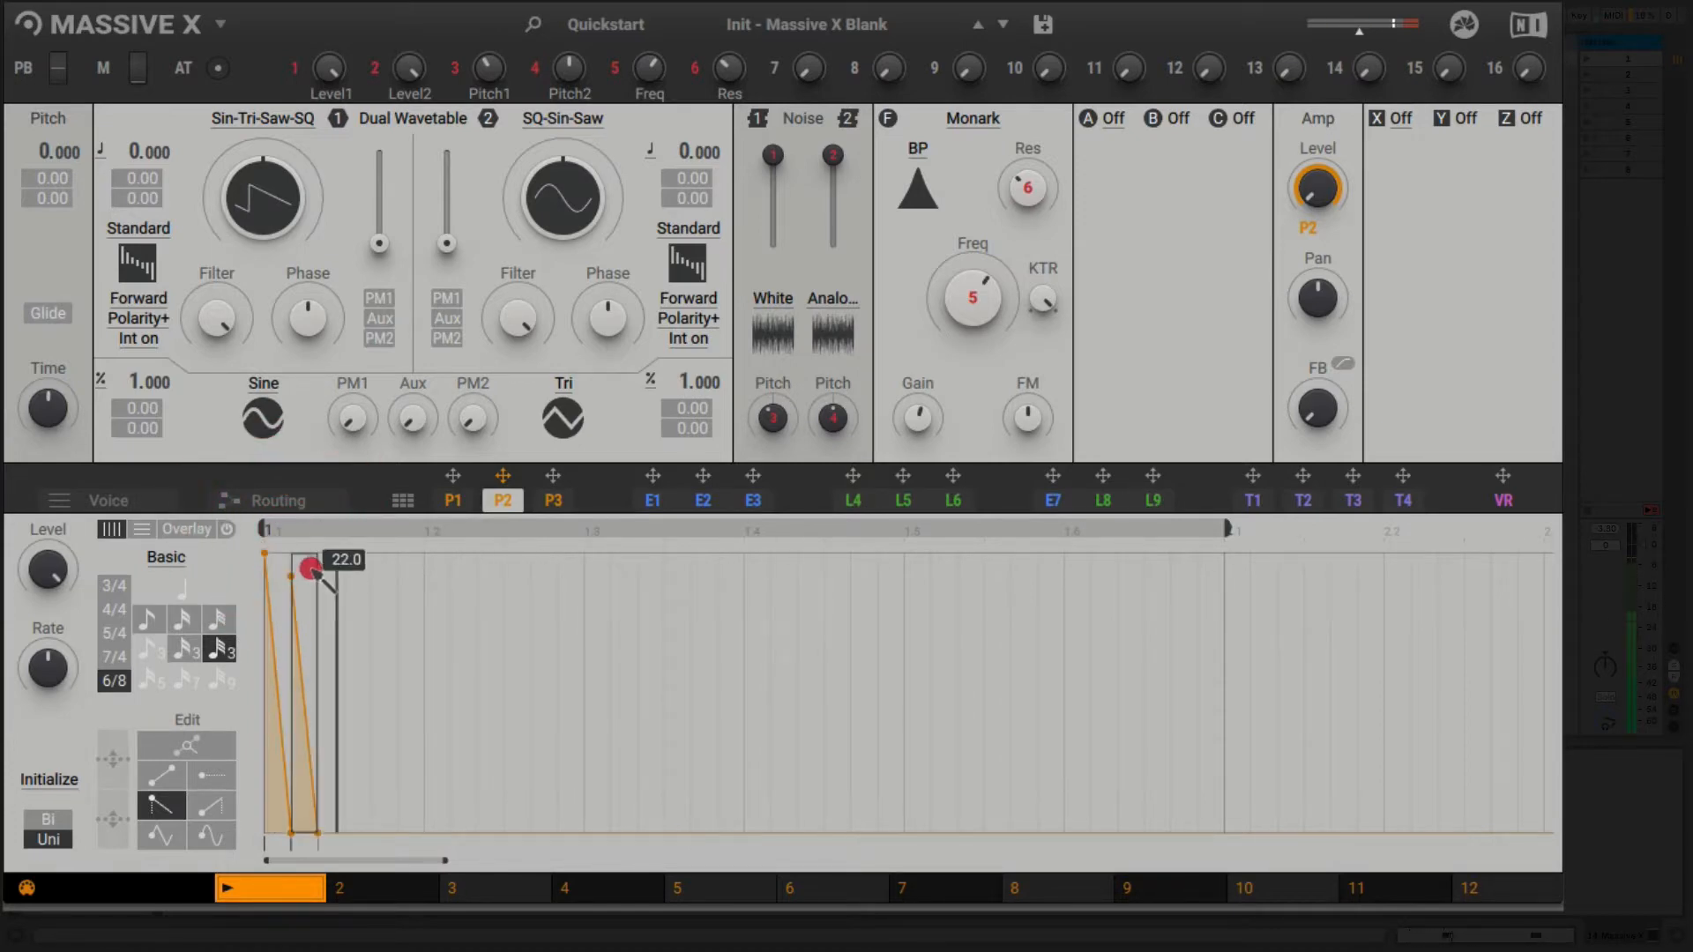
mouse_move(313, 570)
mouse_down()
mouse_move(313, 544)
mouse_move(331, 576)
mouse_move(334, 551)
mouse_move(376, 544)
mouse_move(385, 873)
mouse_move(397, 829)
mouse_move(433, 831)
mouse_move(373, 832)
mouse_move(802, 860)
mouse_move(942, 919)
mouse_move(935, 882)
mouse_up()
click(367, 579)
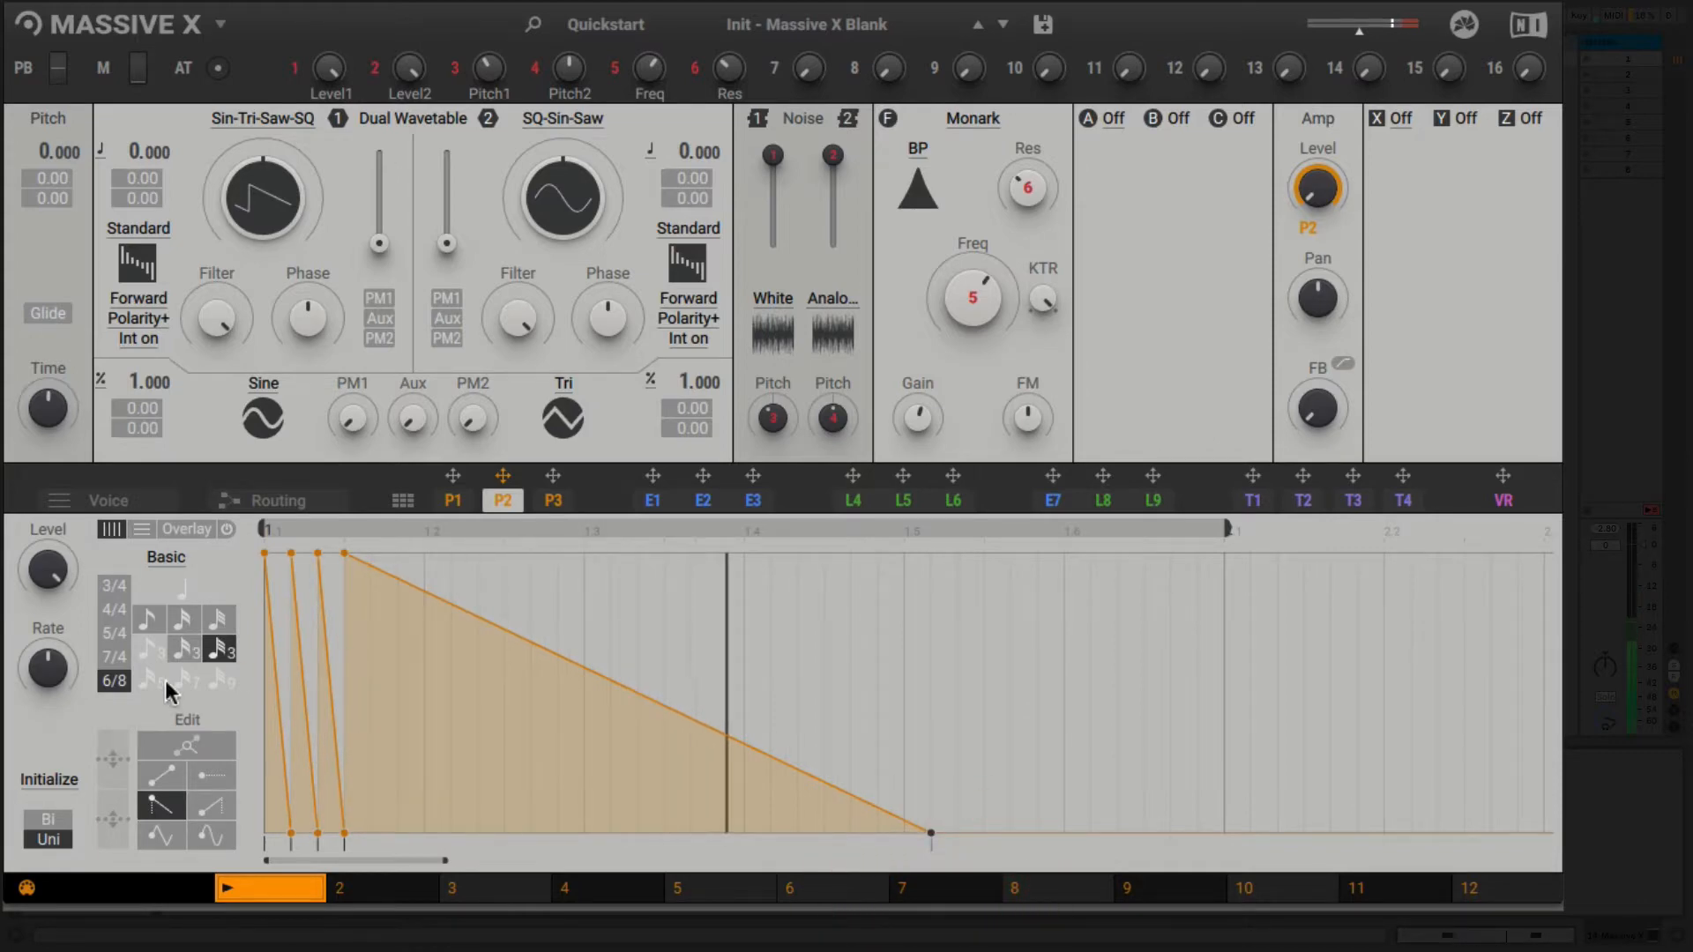
click(183, 747)
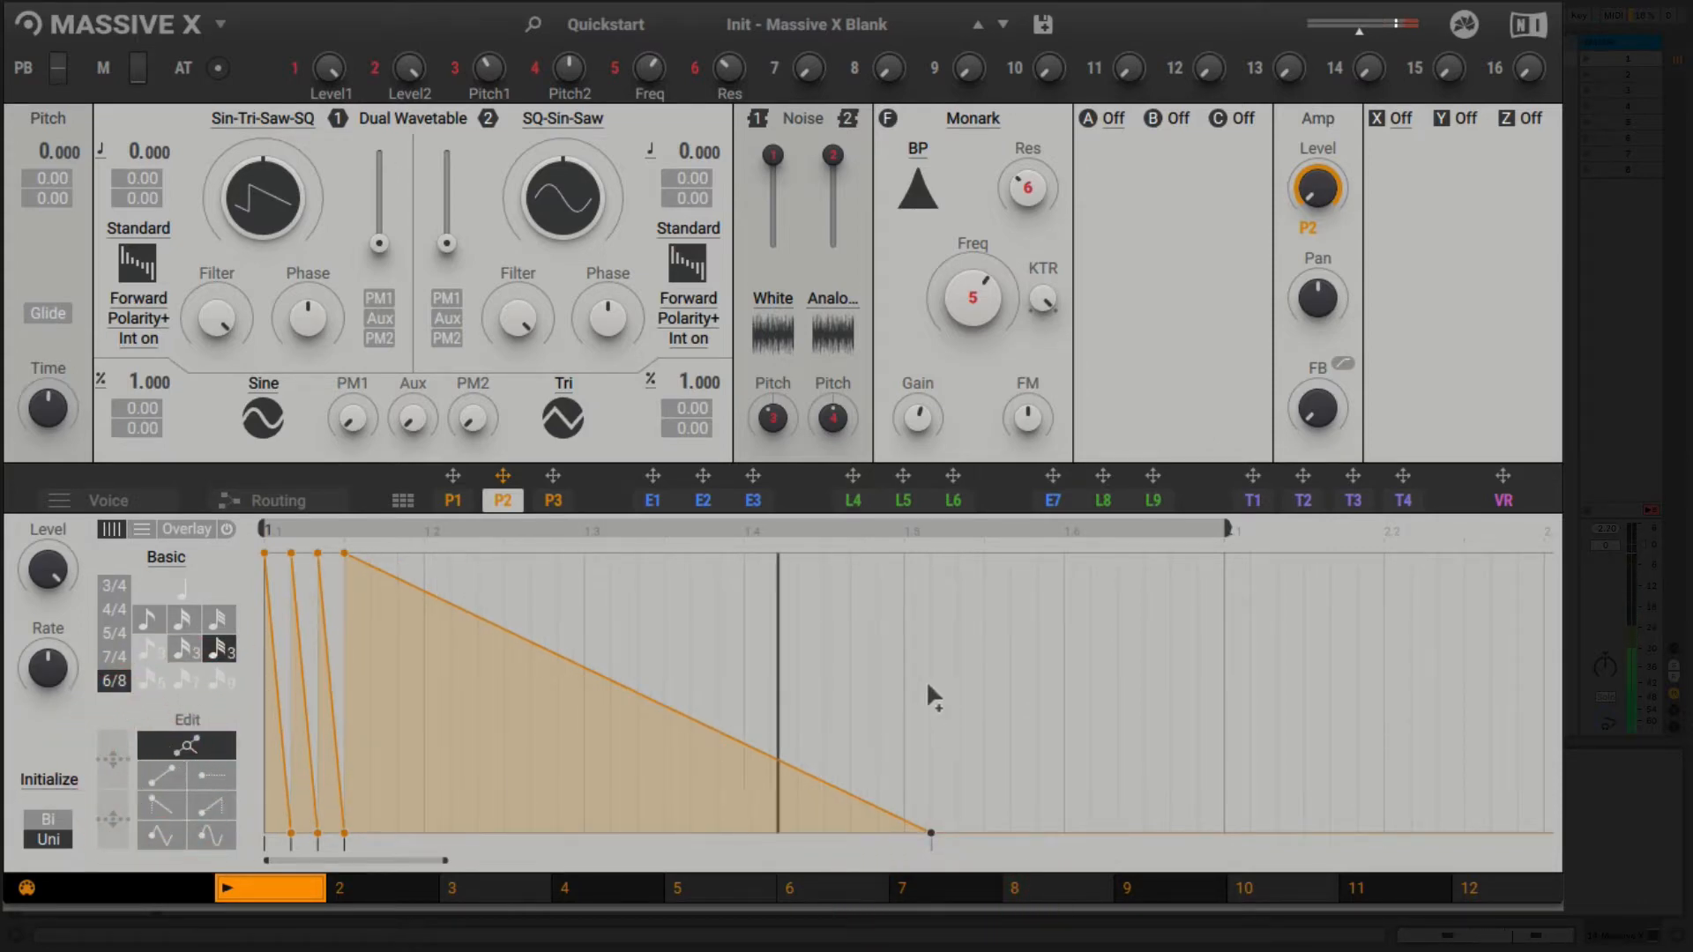
drag(617, 684, 617, 822)
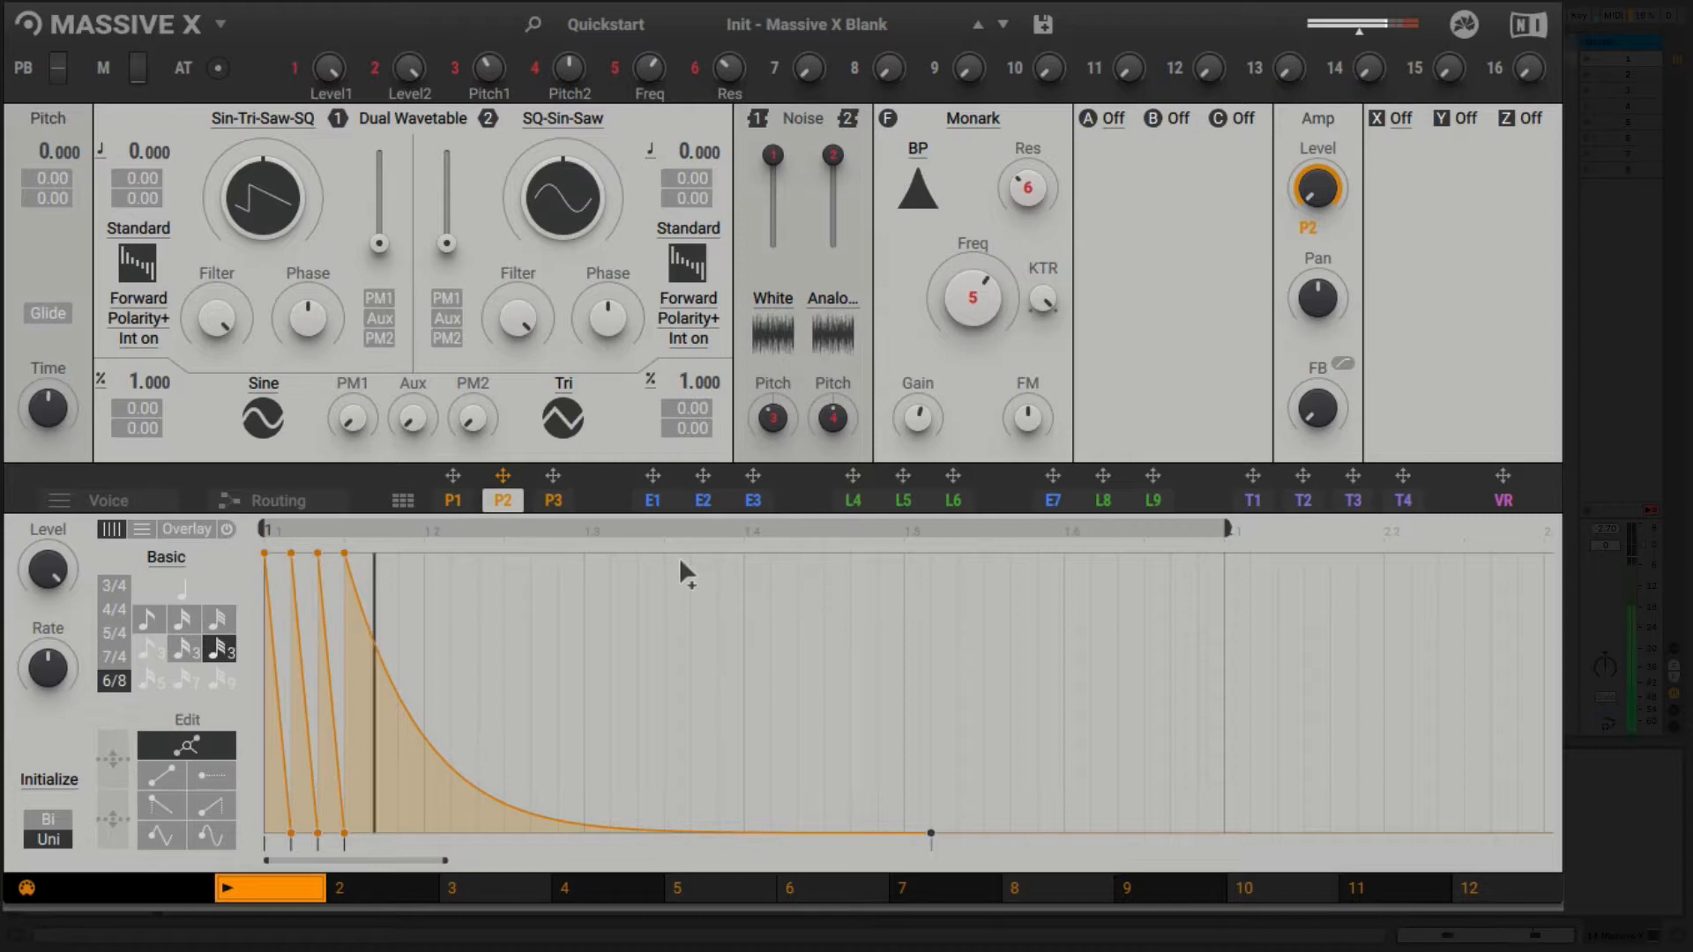
- Assign macro 7 to the P2 performer's Rate and macro 8 to its Level, and try out the Level macro
drag(774, 68, 48, 668)
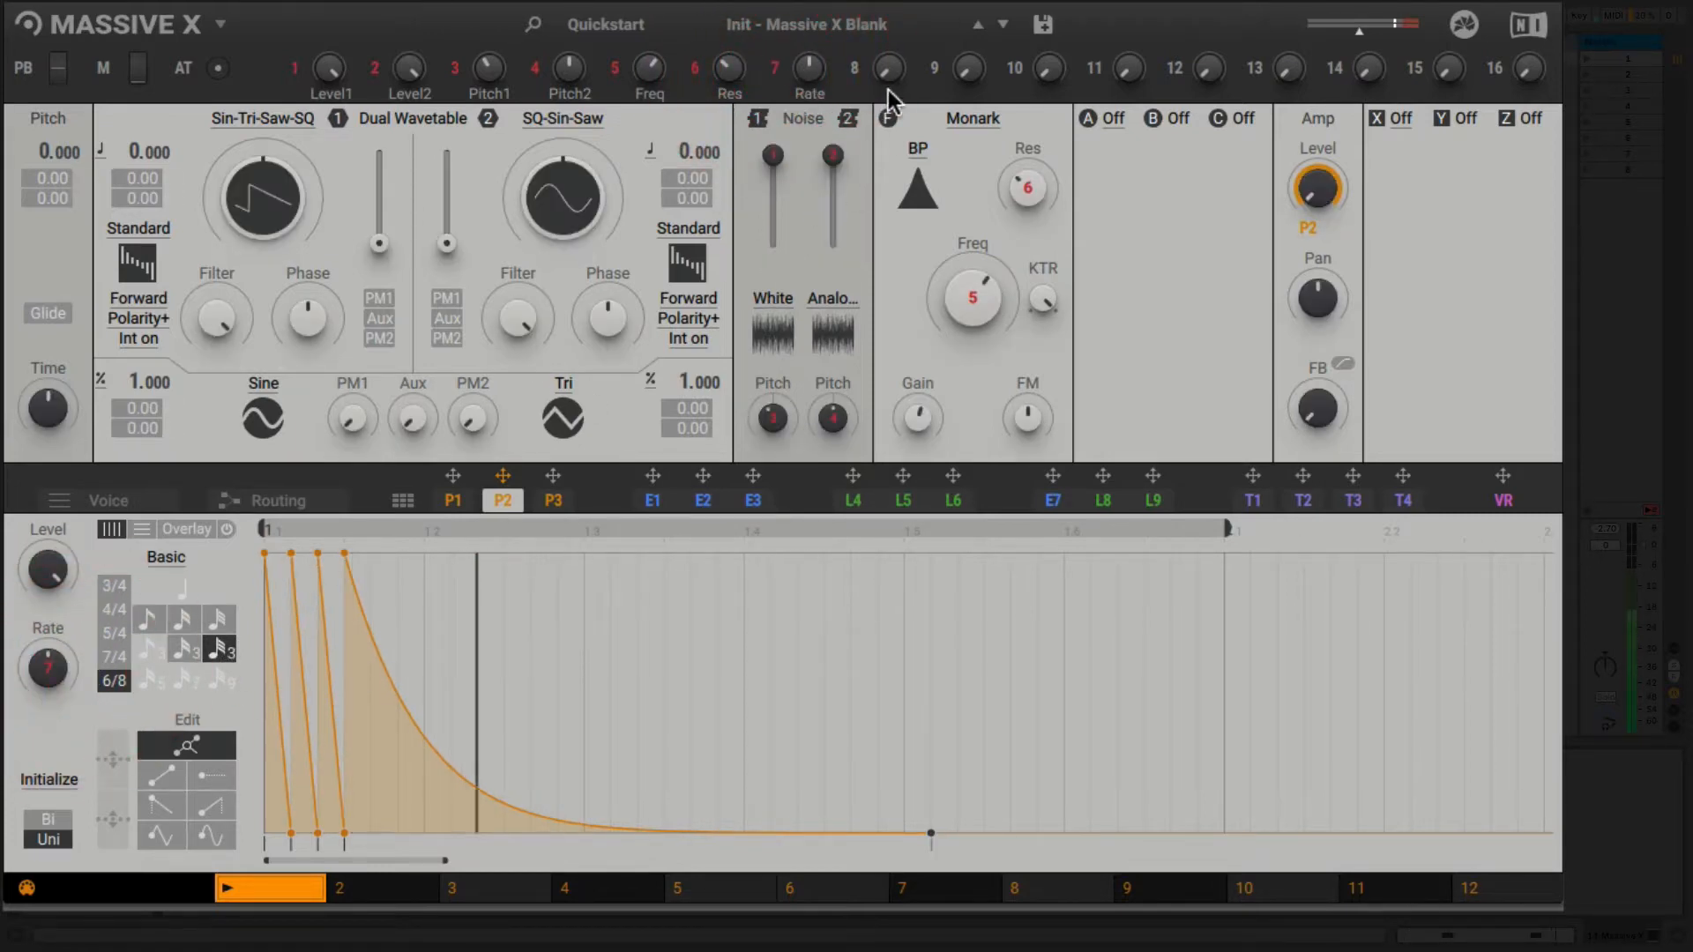
drag(854, 68, 49, 564)
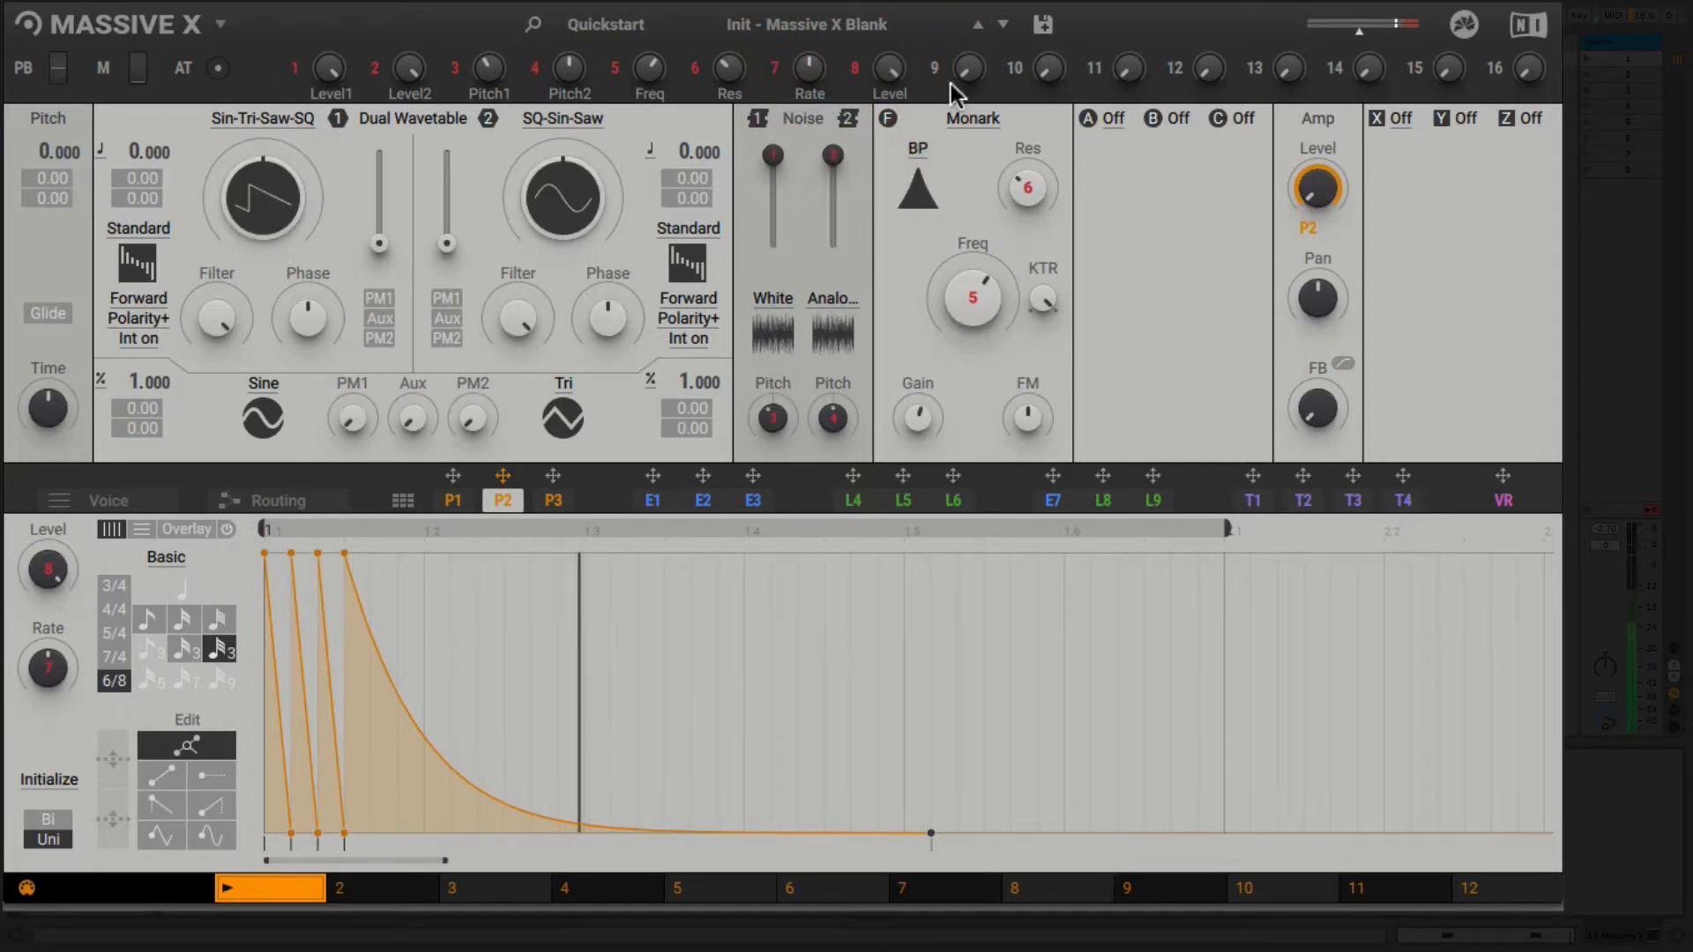
drag(889, 69, 889, 139)
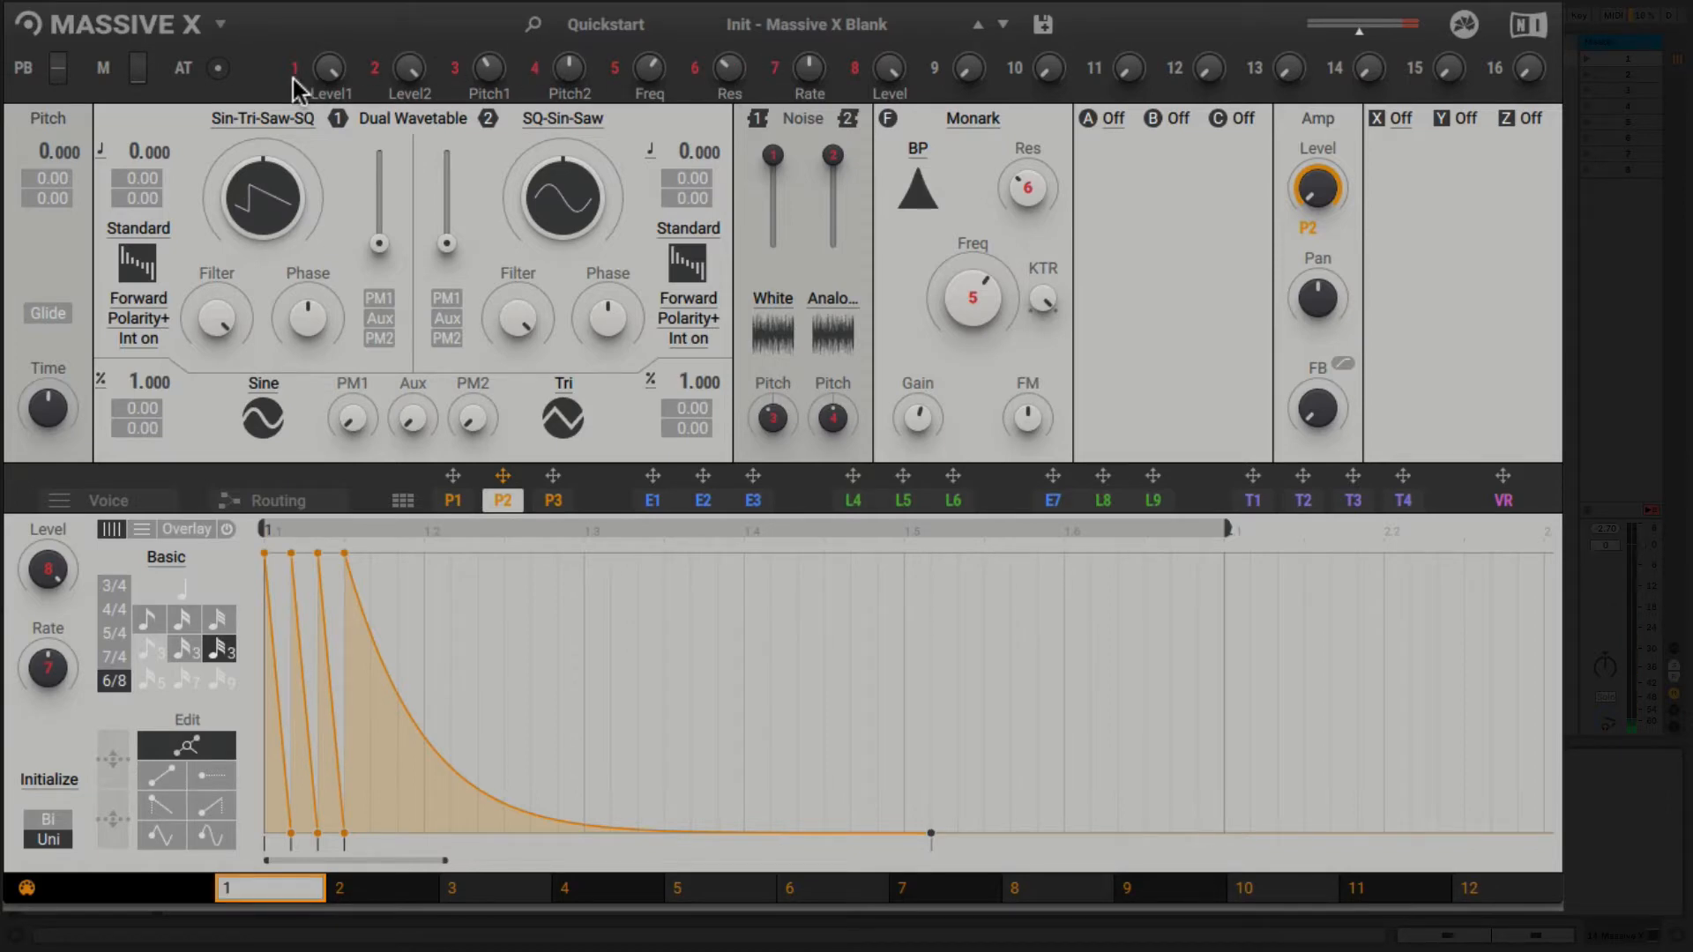
- Load Distortion in insert slot A, keep the TanH type, and raise Drive to maximum
click(1113, 121)
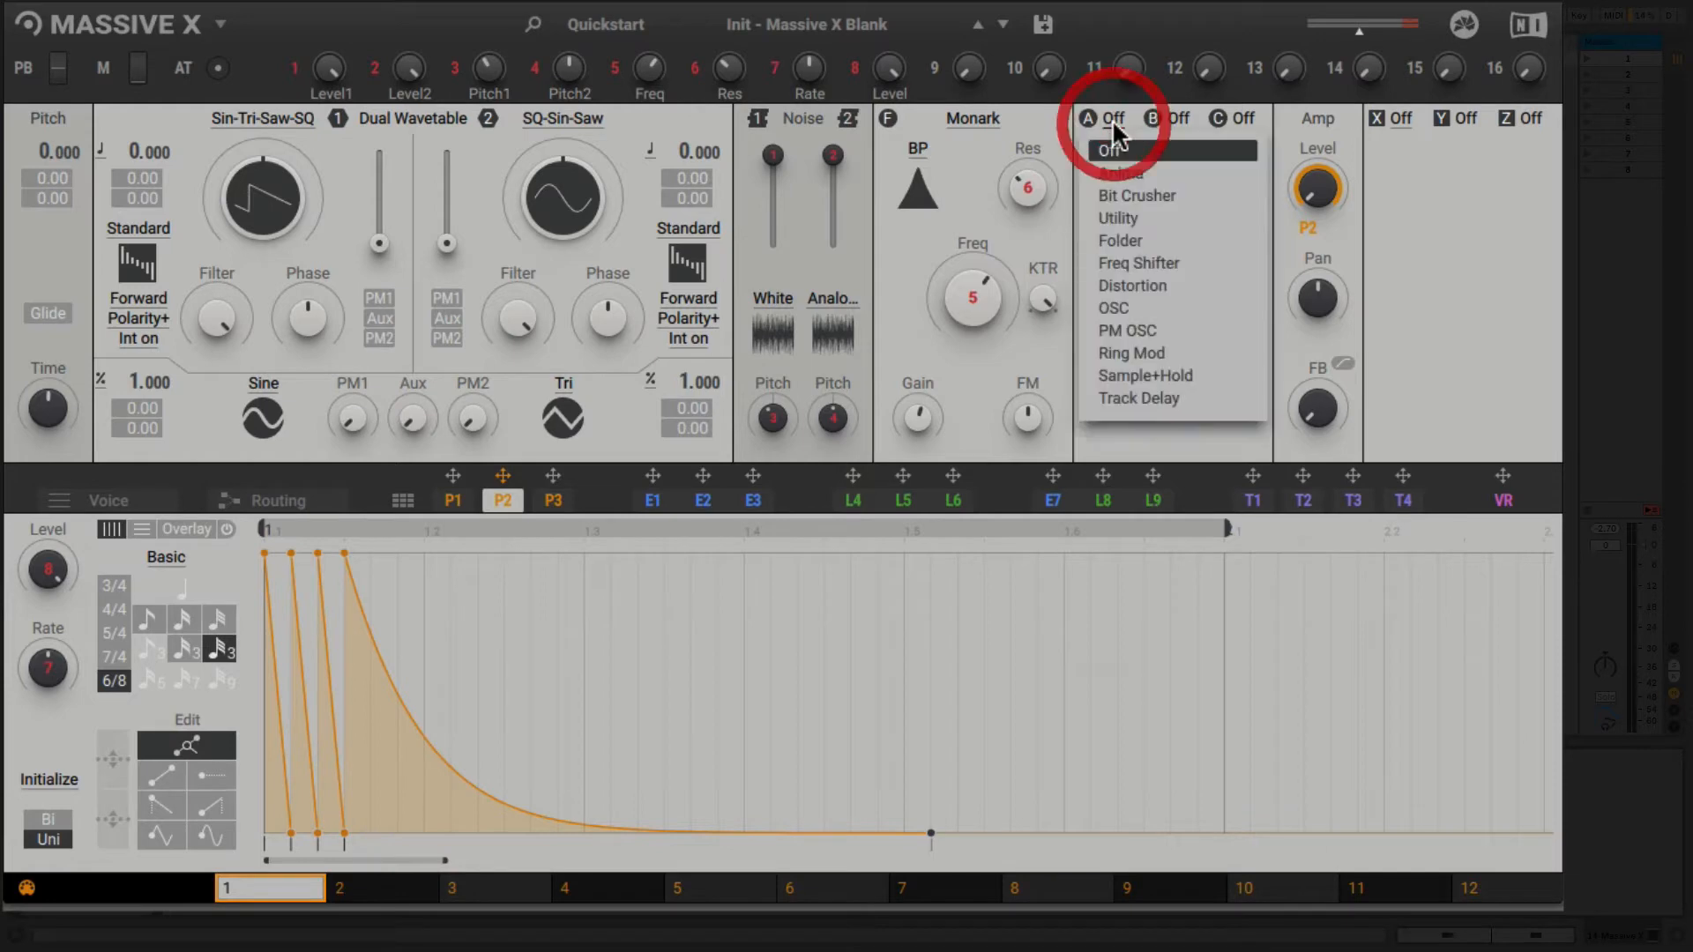
click(1194, 294)
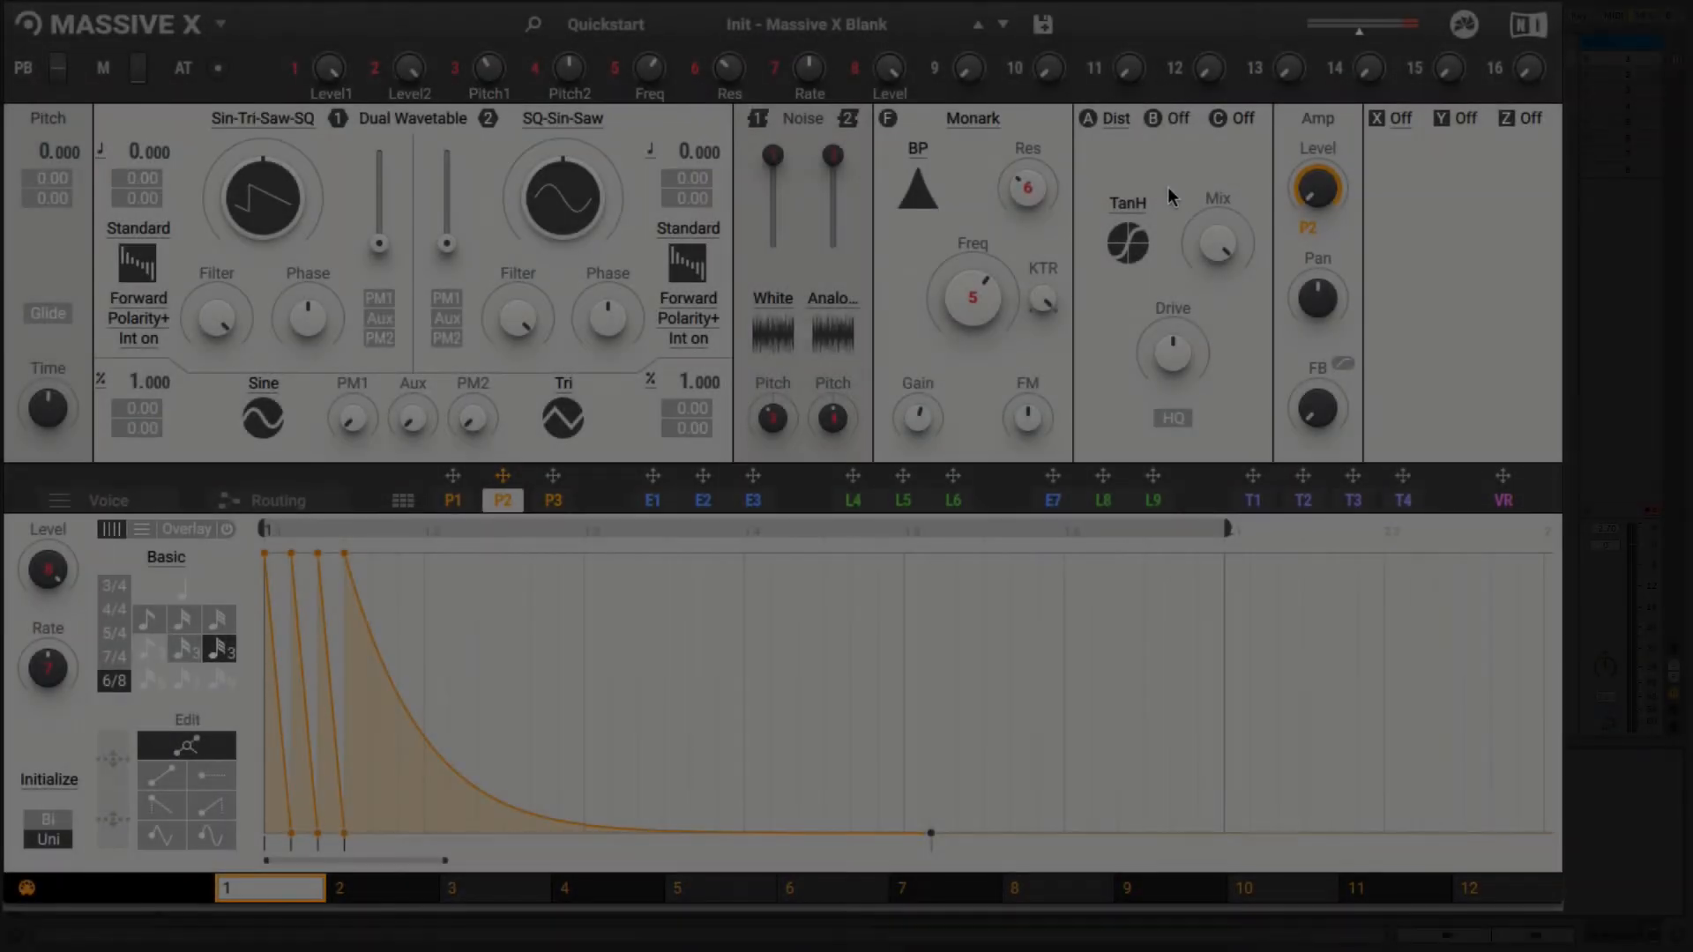
click(1129, 204)
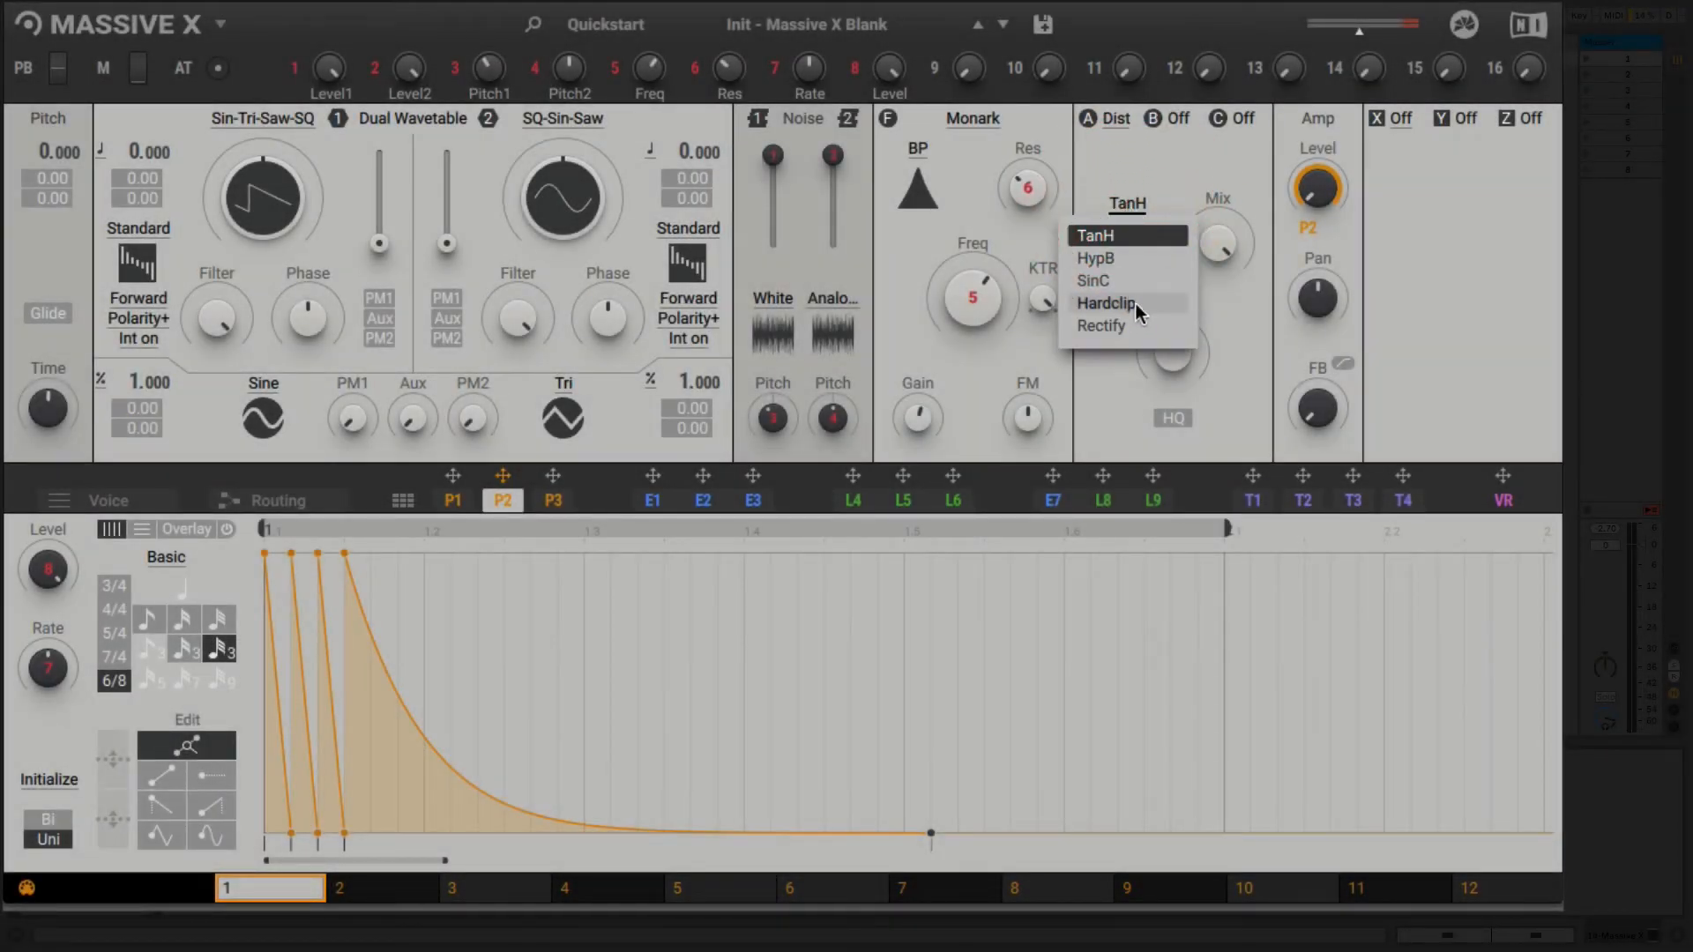
click(1144, 237)
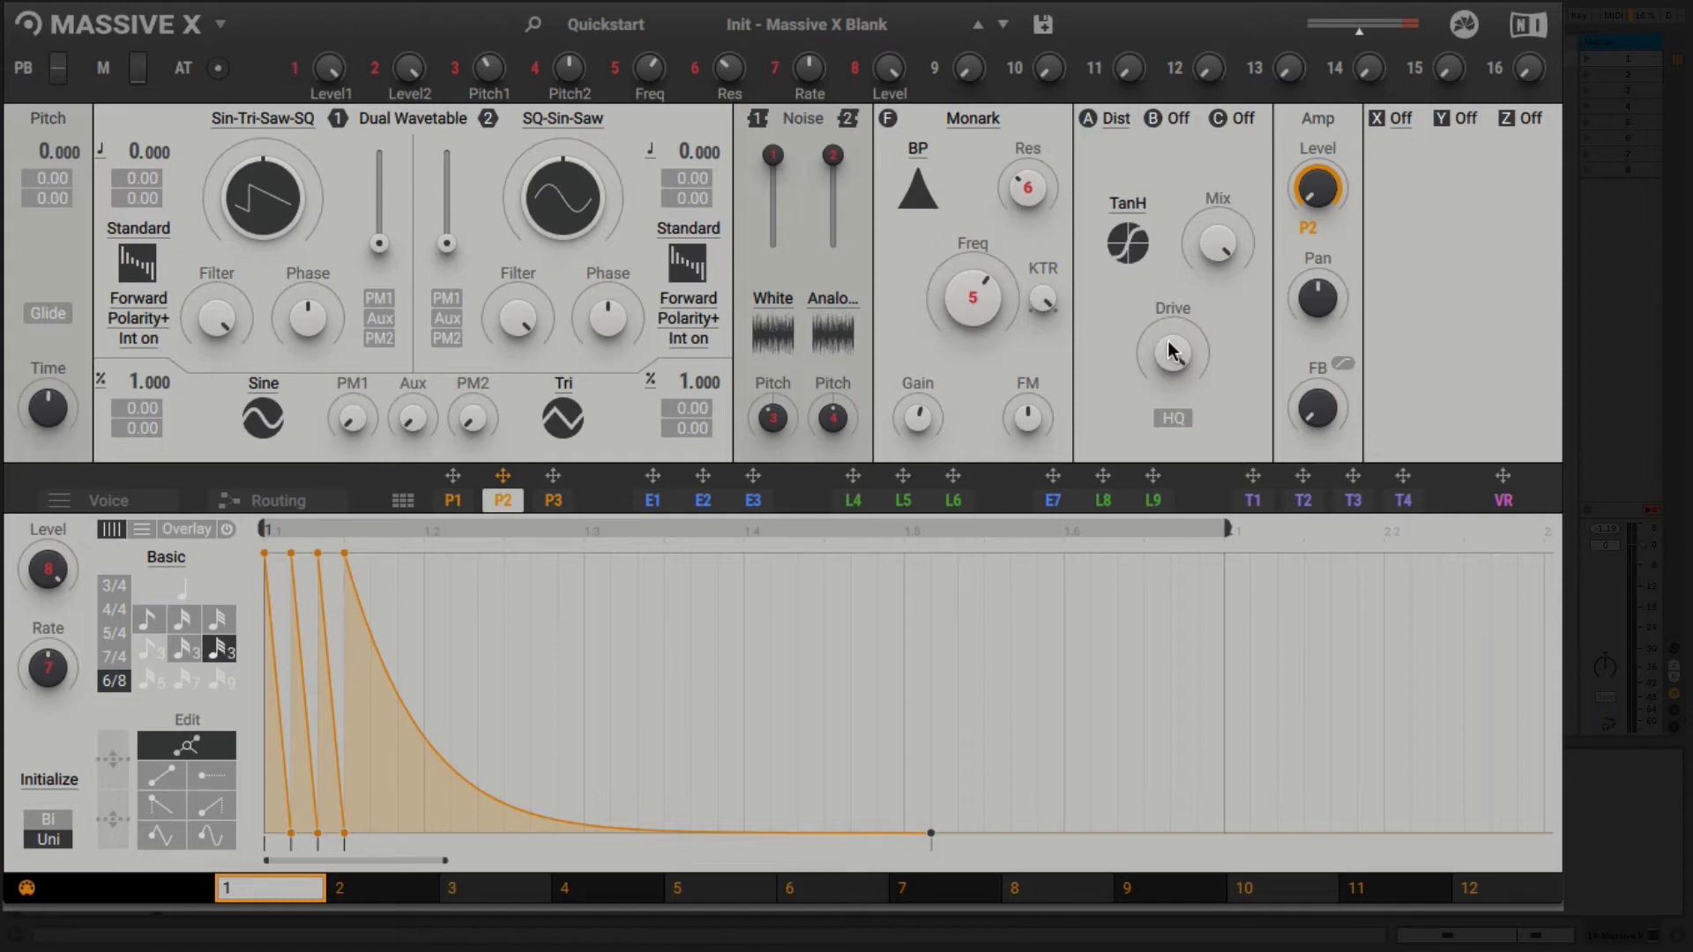
- Audition the HypB, SinC, Hardclip and Rectify distortion types and settle on Hardclip
click(1131, 263)
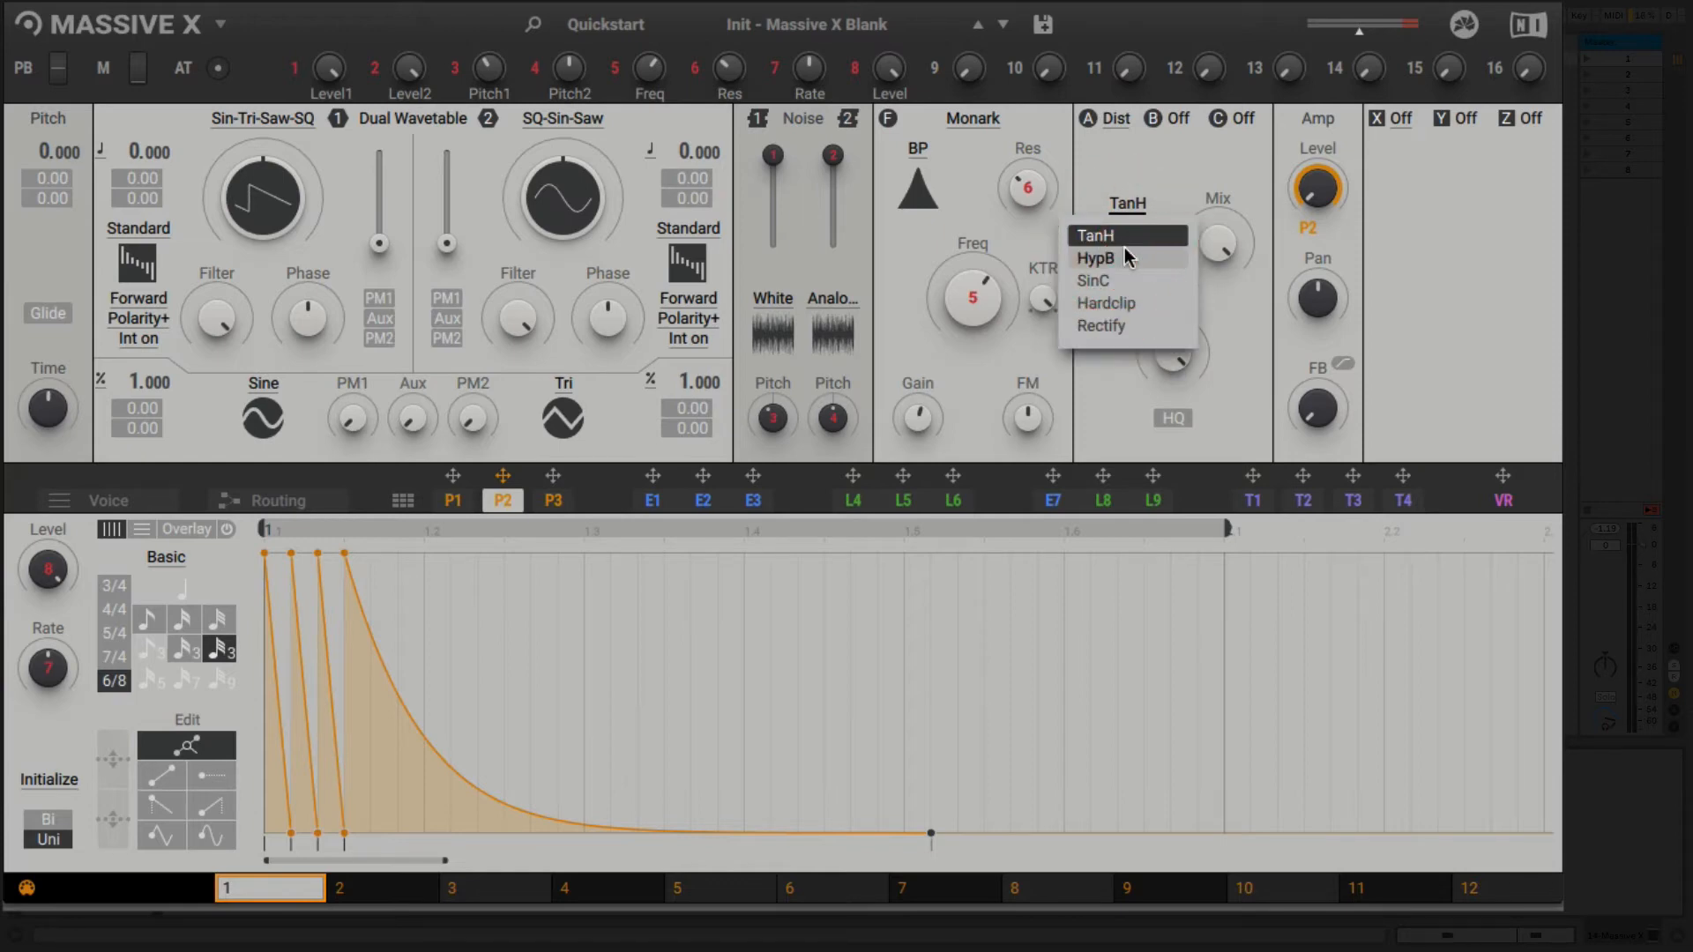
click(1127, 259)
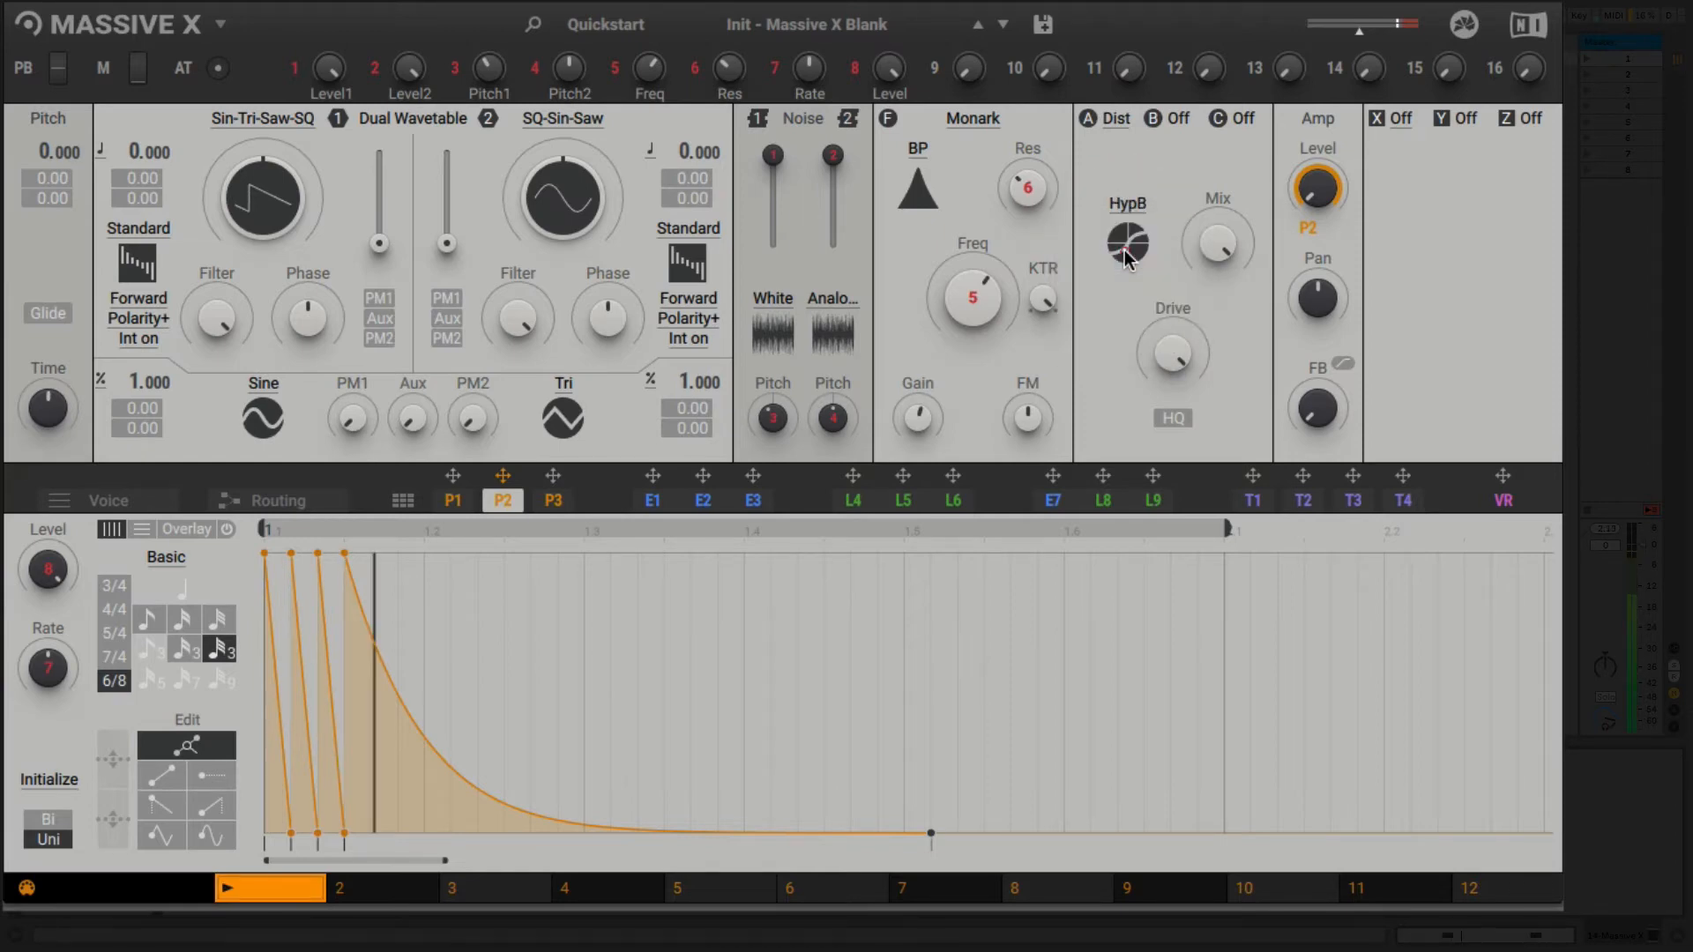
click(1124, 234)
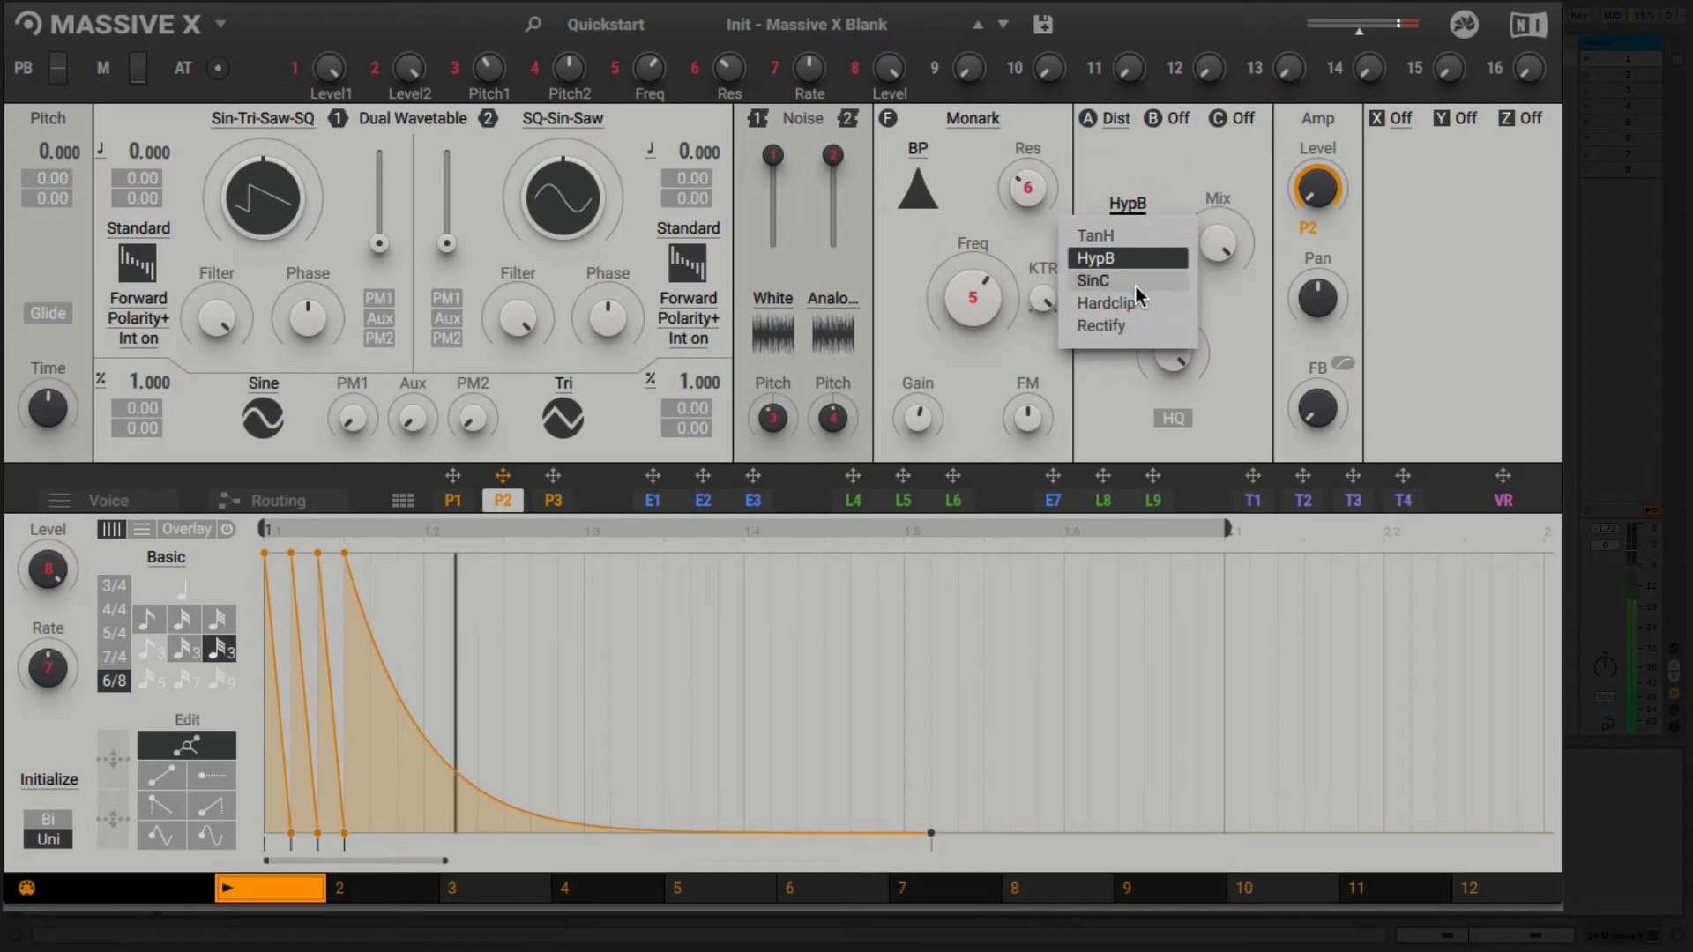
click(1132, 280)
click(1138, 249)
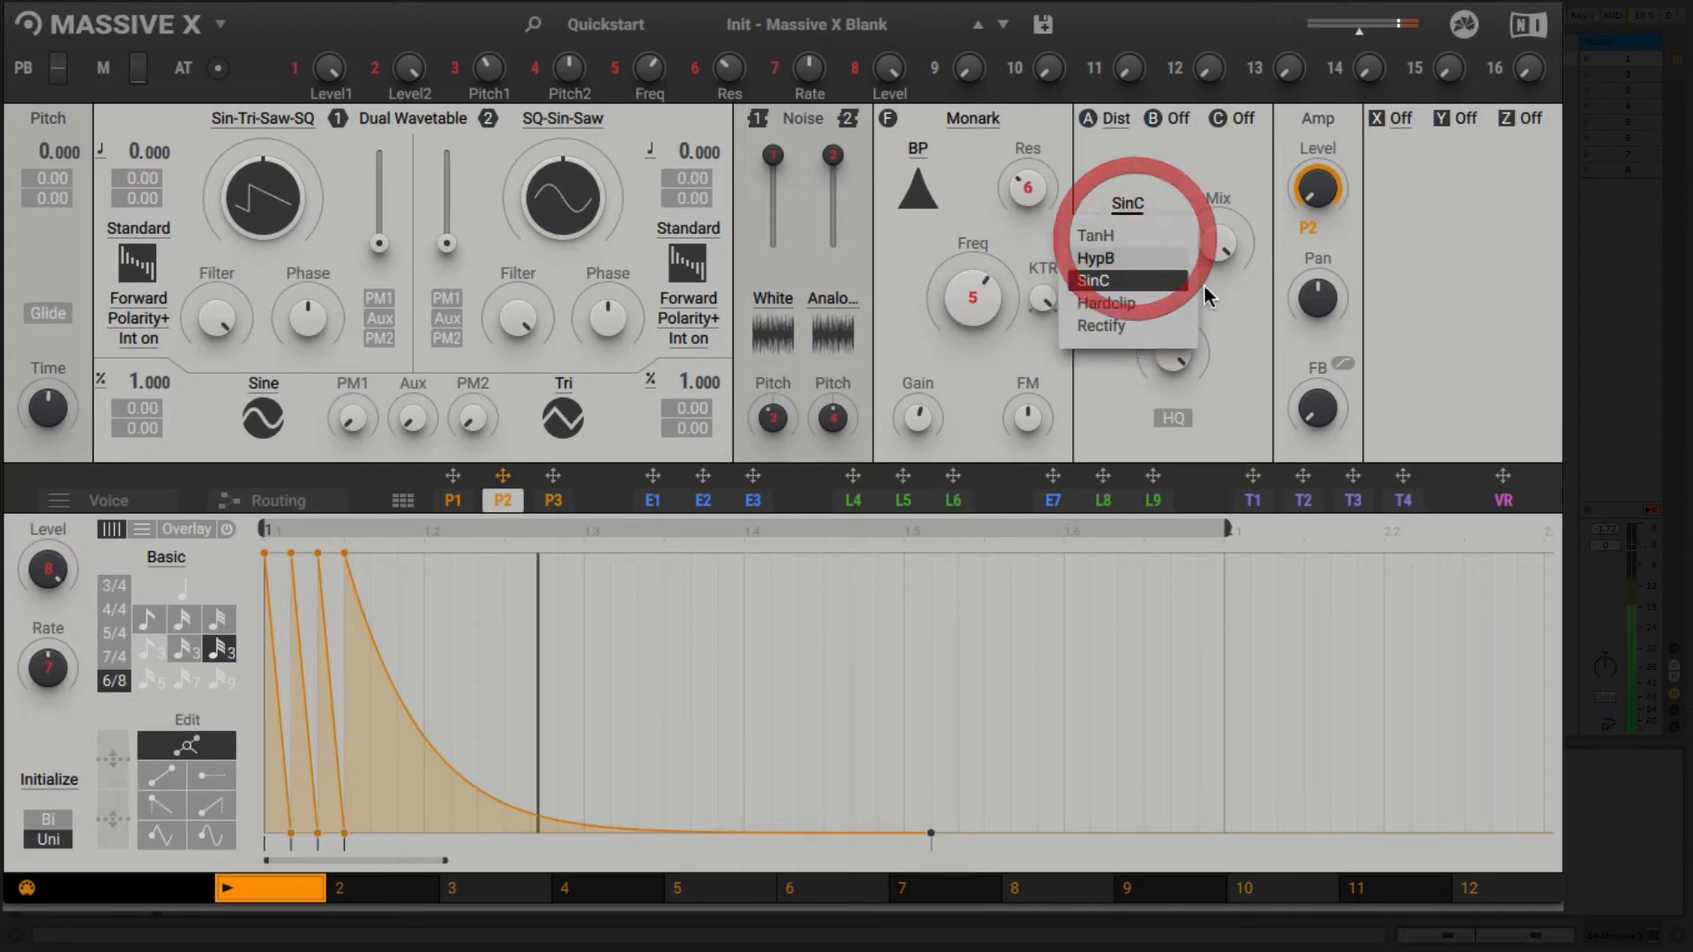
click(1146, 301)
click(1134, 263)
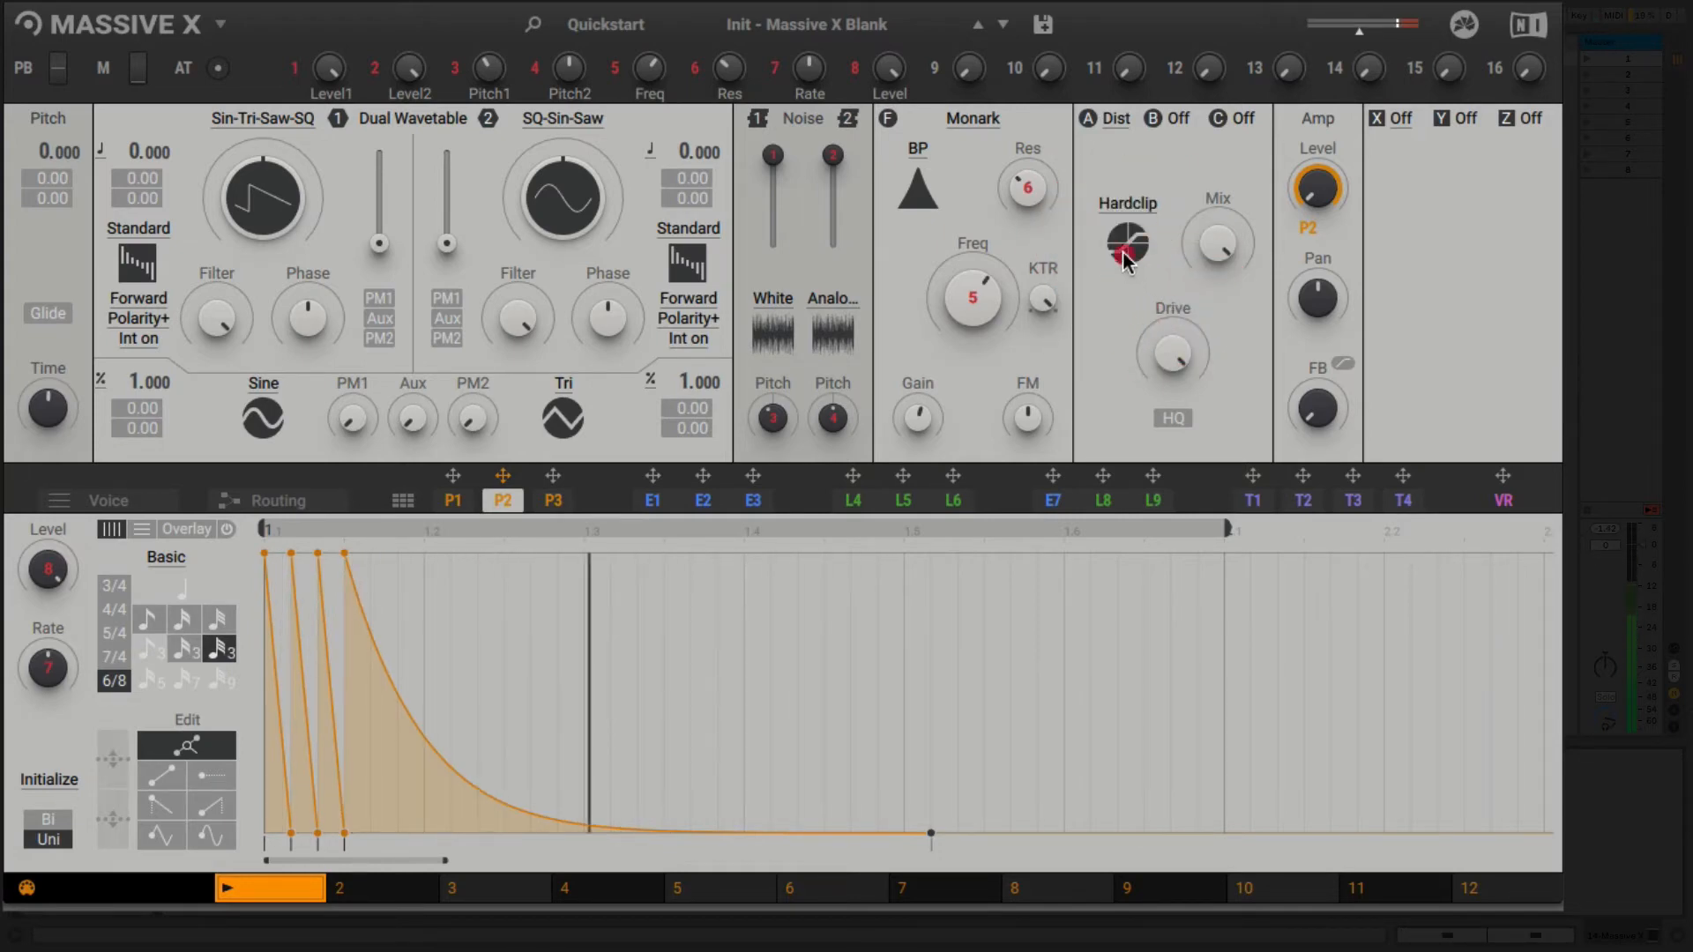
click(1134, 322)
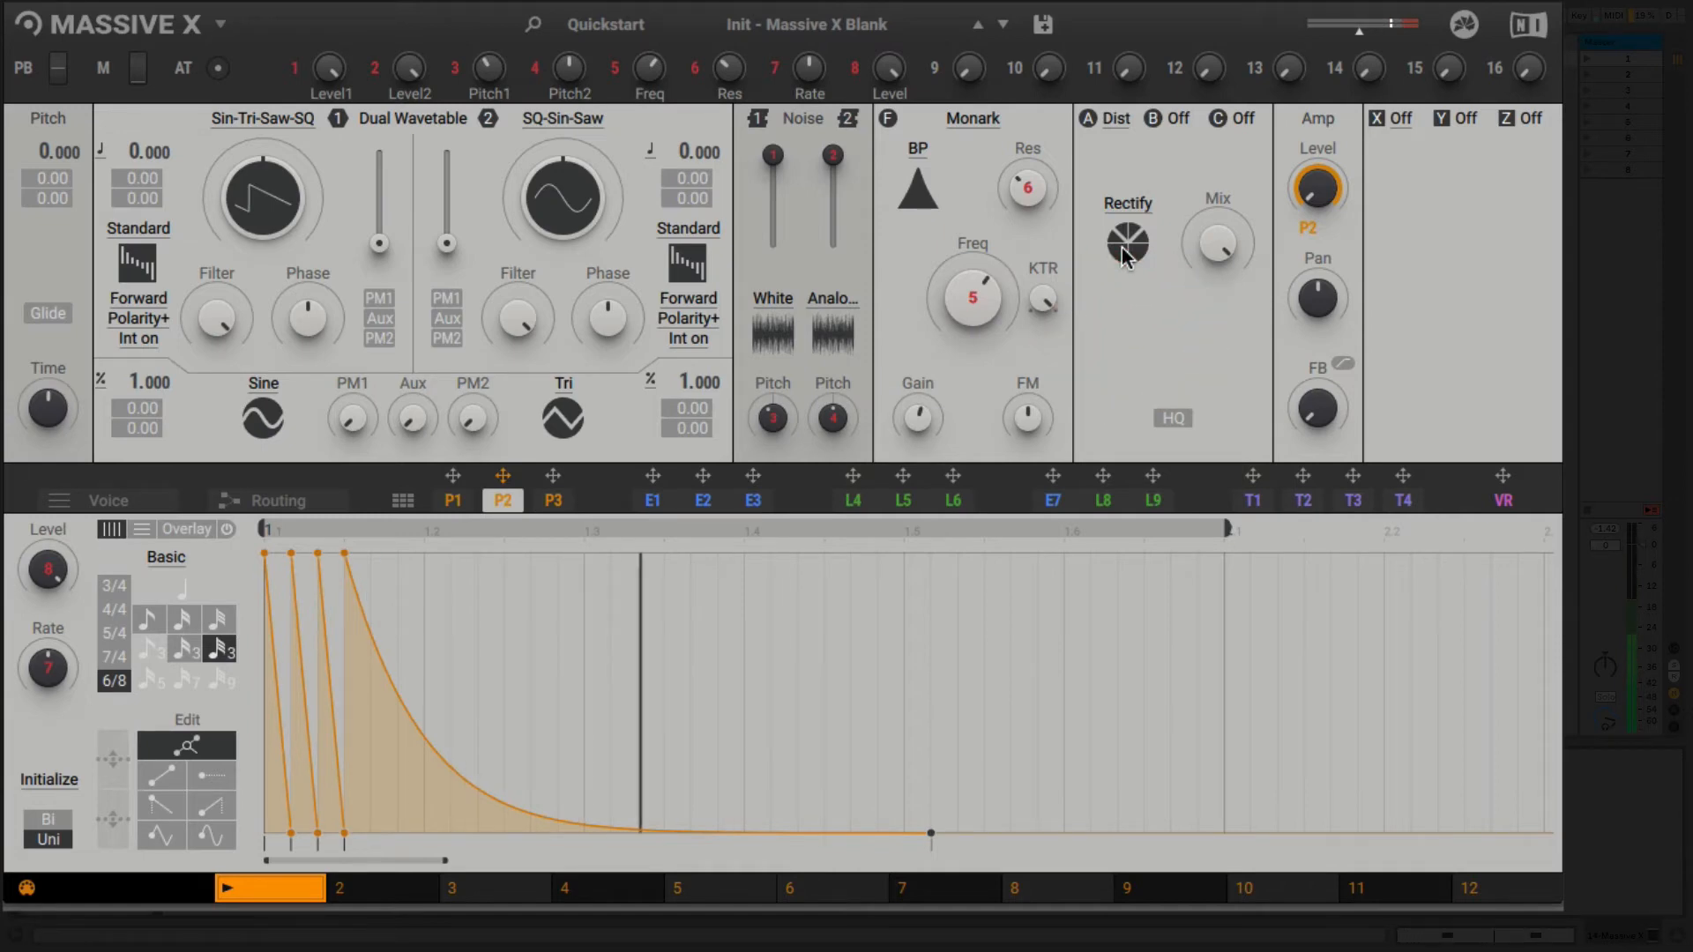
click(1124, 248)
click(1137, 295)
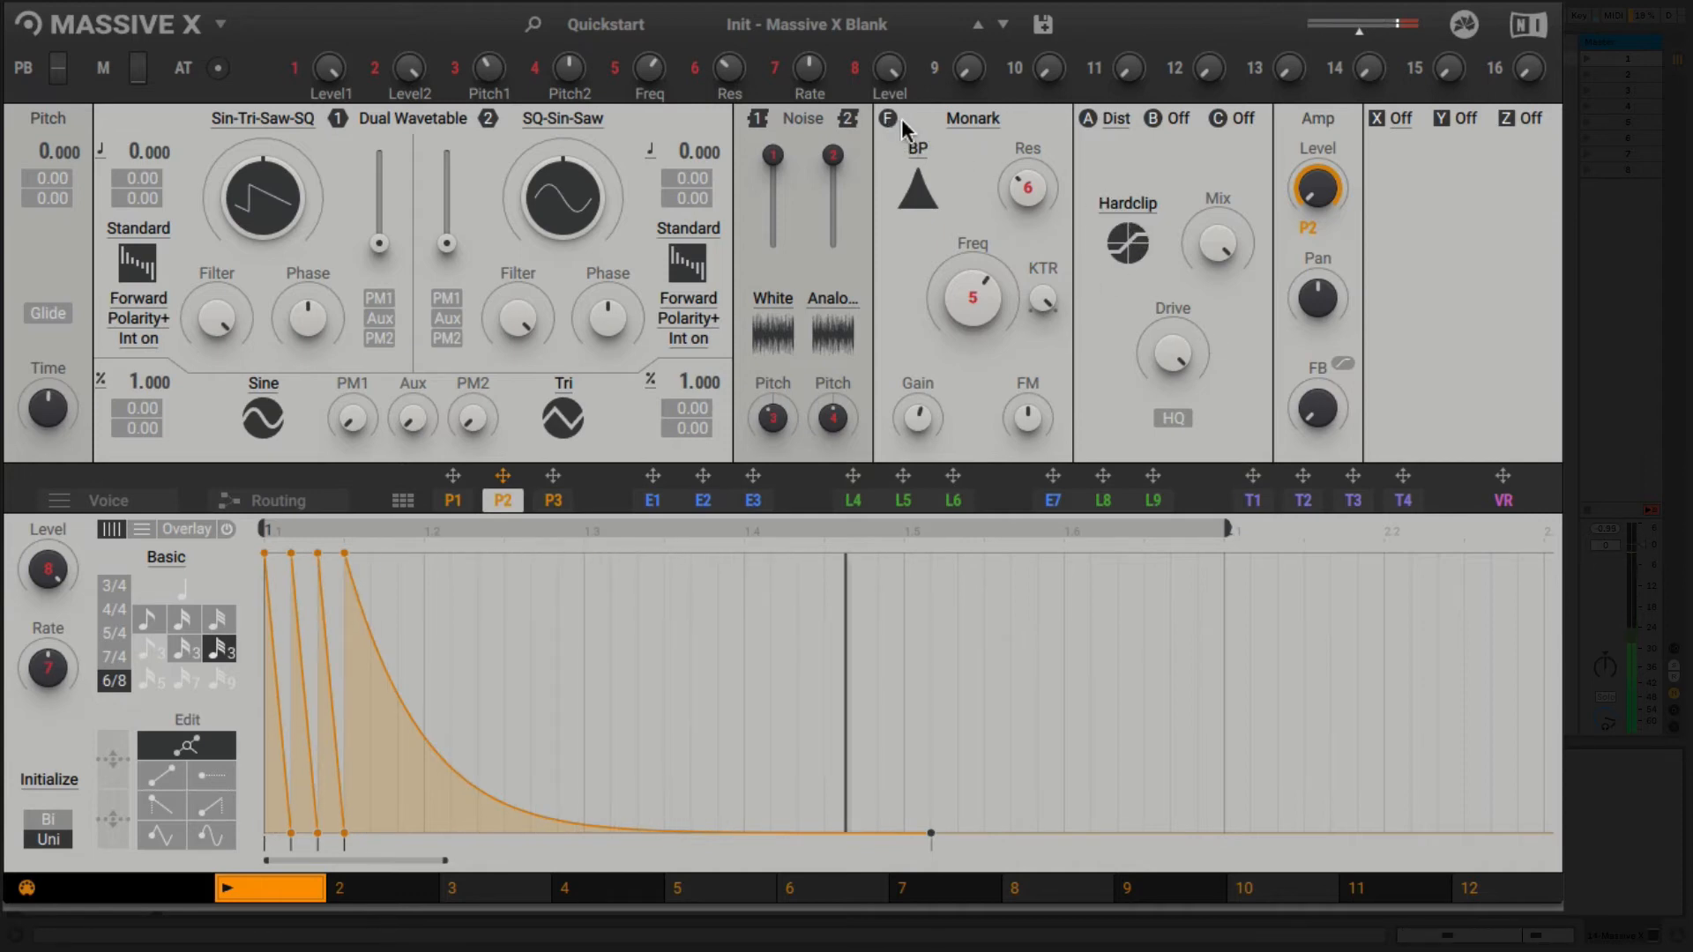
- Switch the Monark filter off to hear the distortion without it, and bring the filter back
click(950, 128)
click(962, 150)
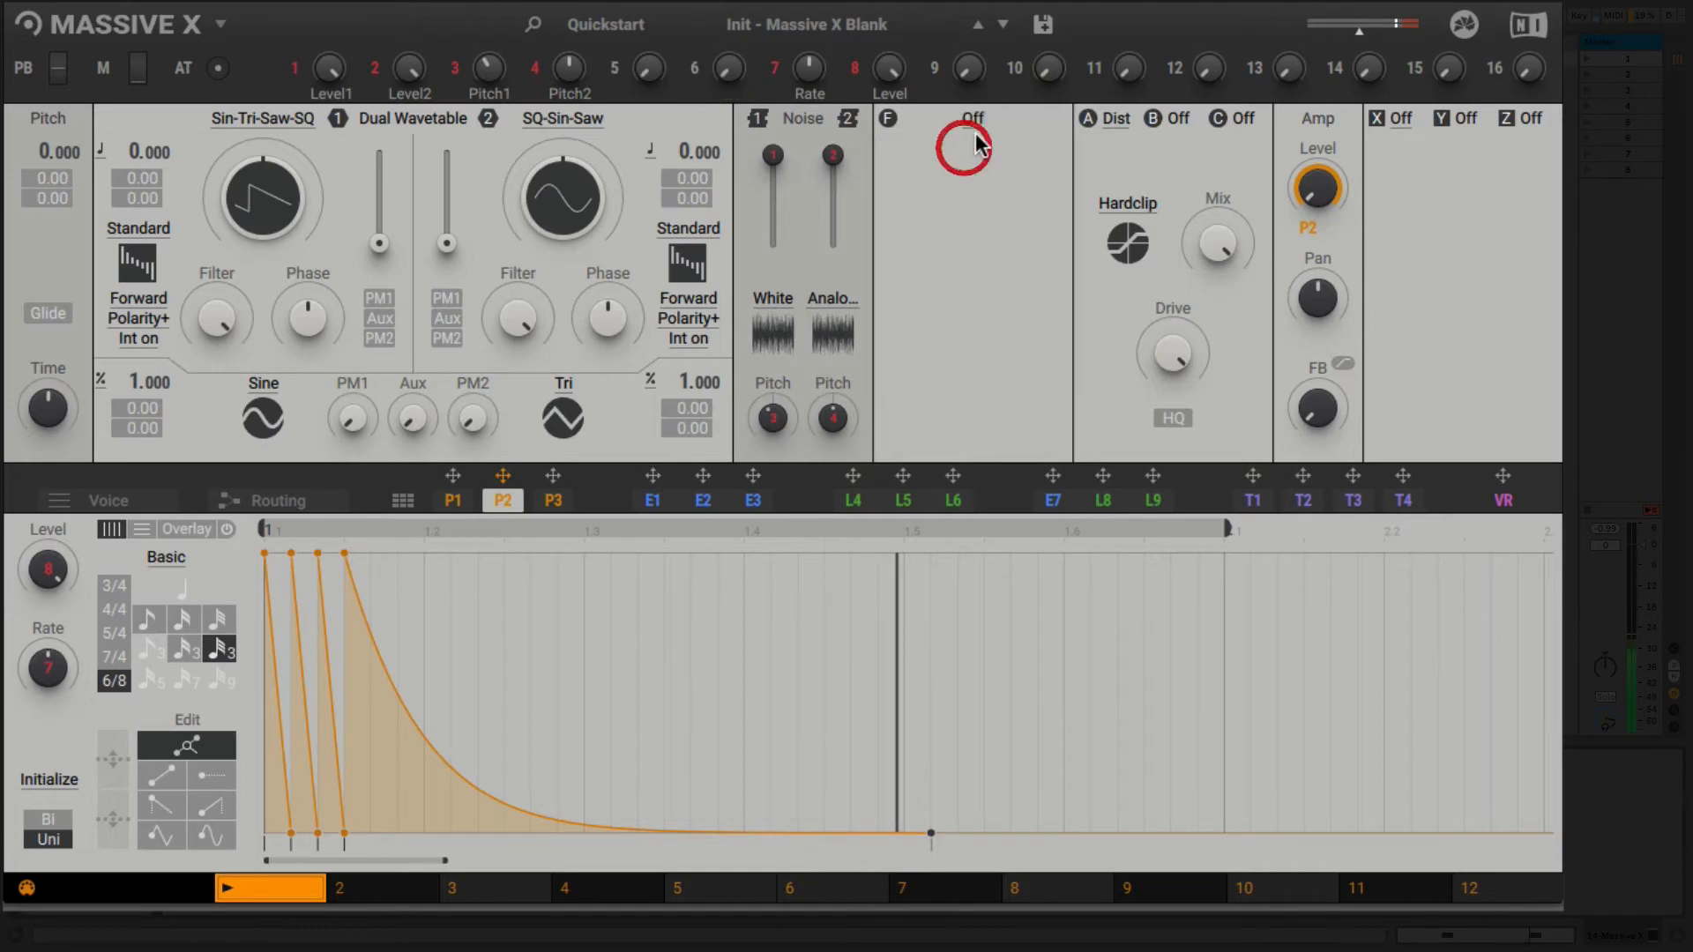
click(975, 128)
click(976, 126)
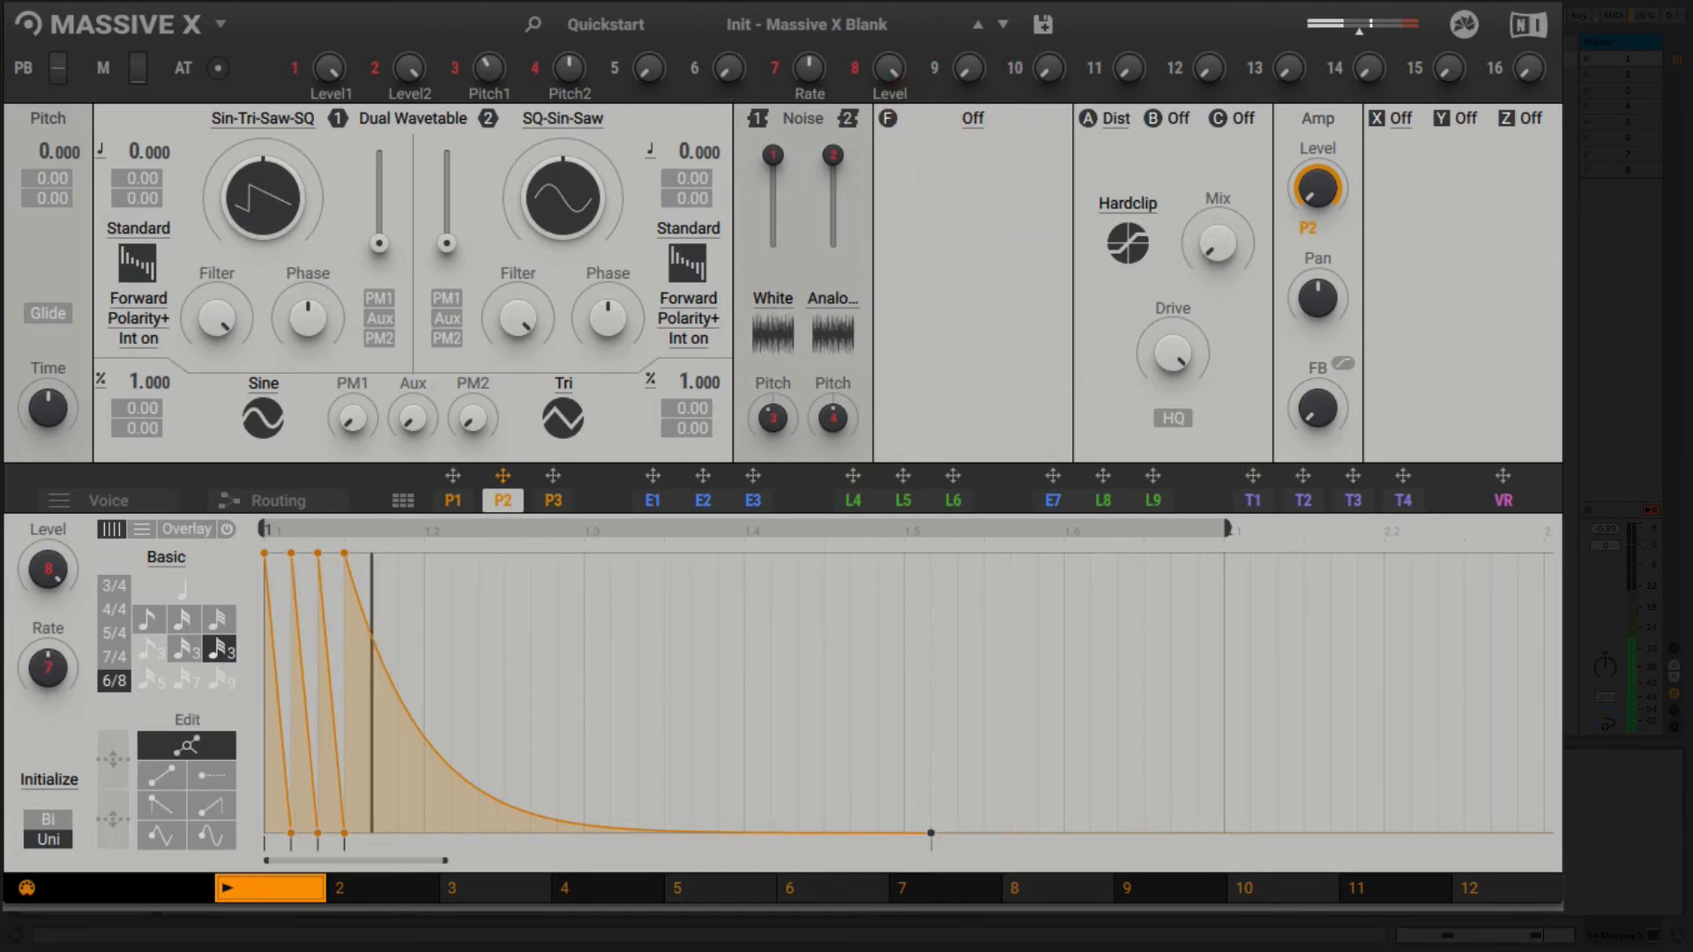
click(973, 124)
click(966, 194)
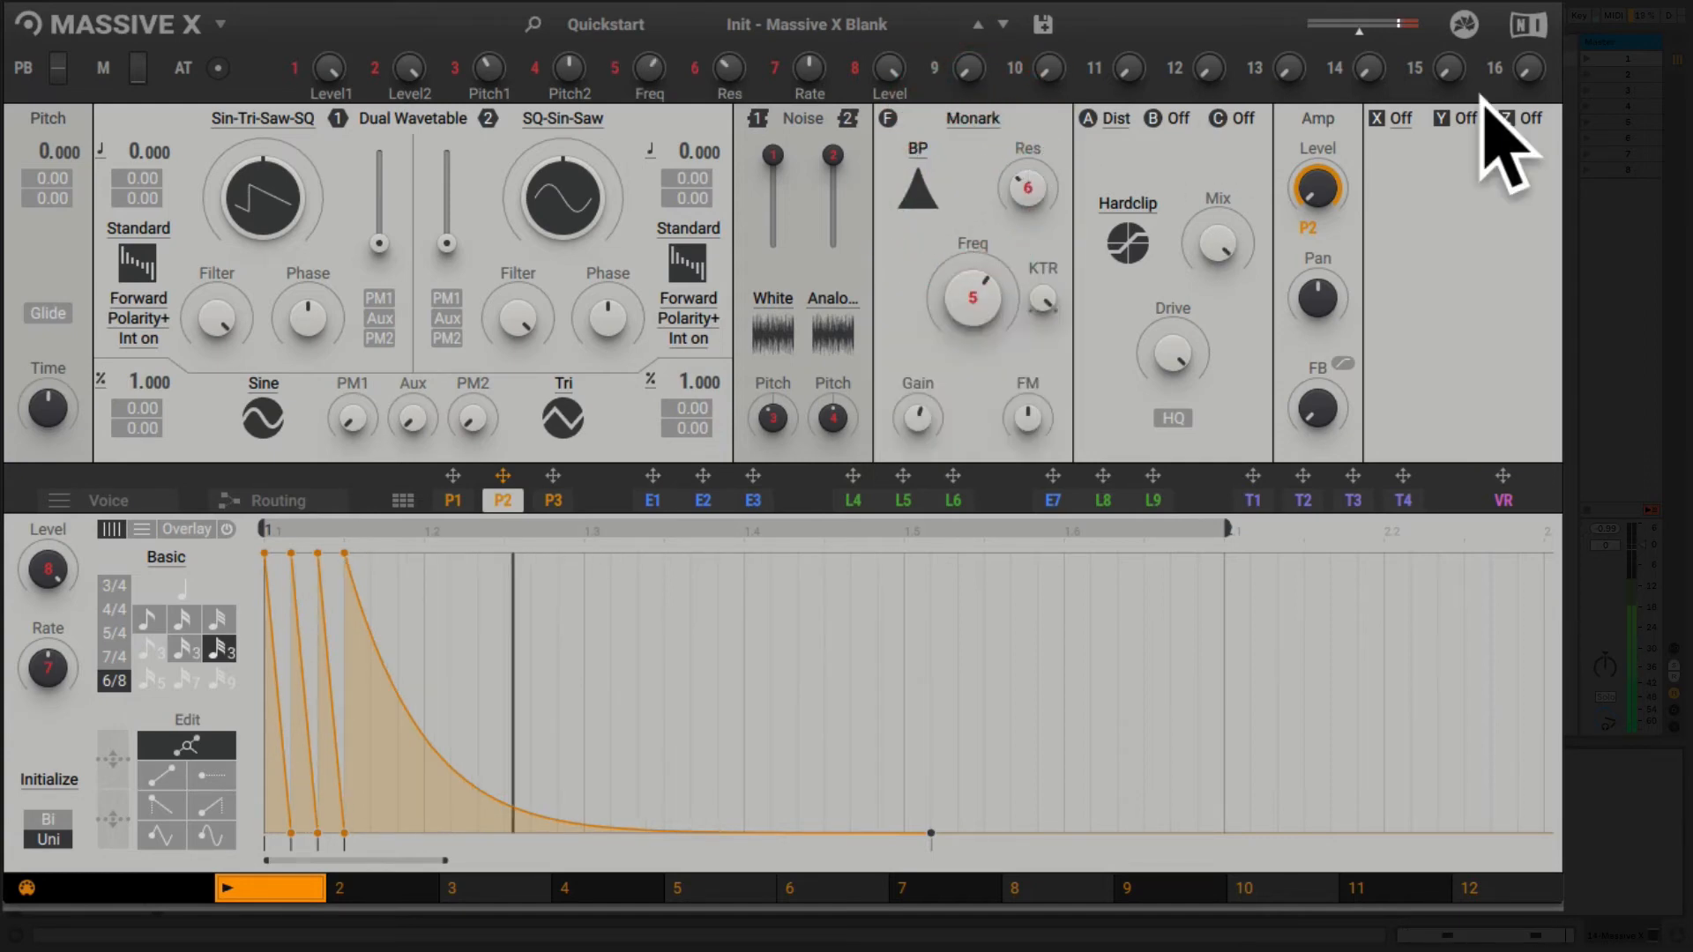
- Load Nonlinear Lab in effect slot X with the Soft Clip type, and assign macro 9 to its Mix
click(1402, 122)
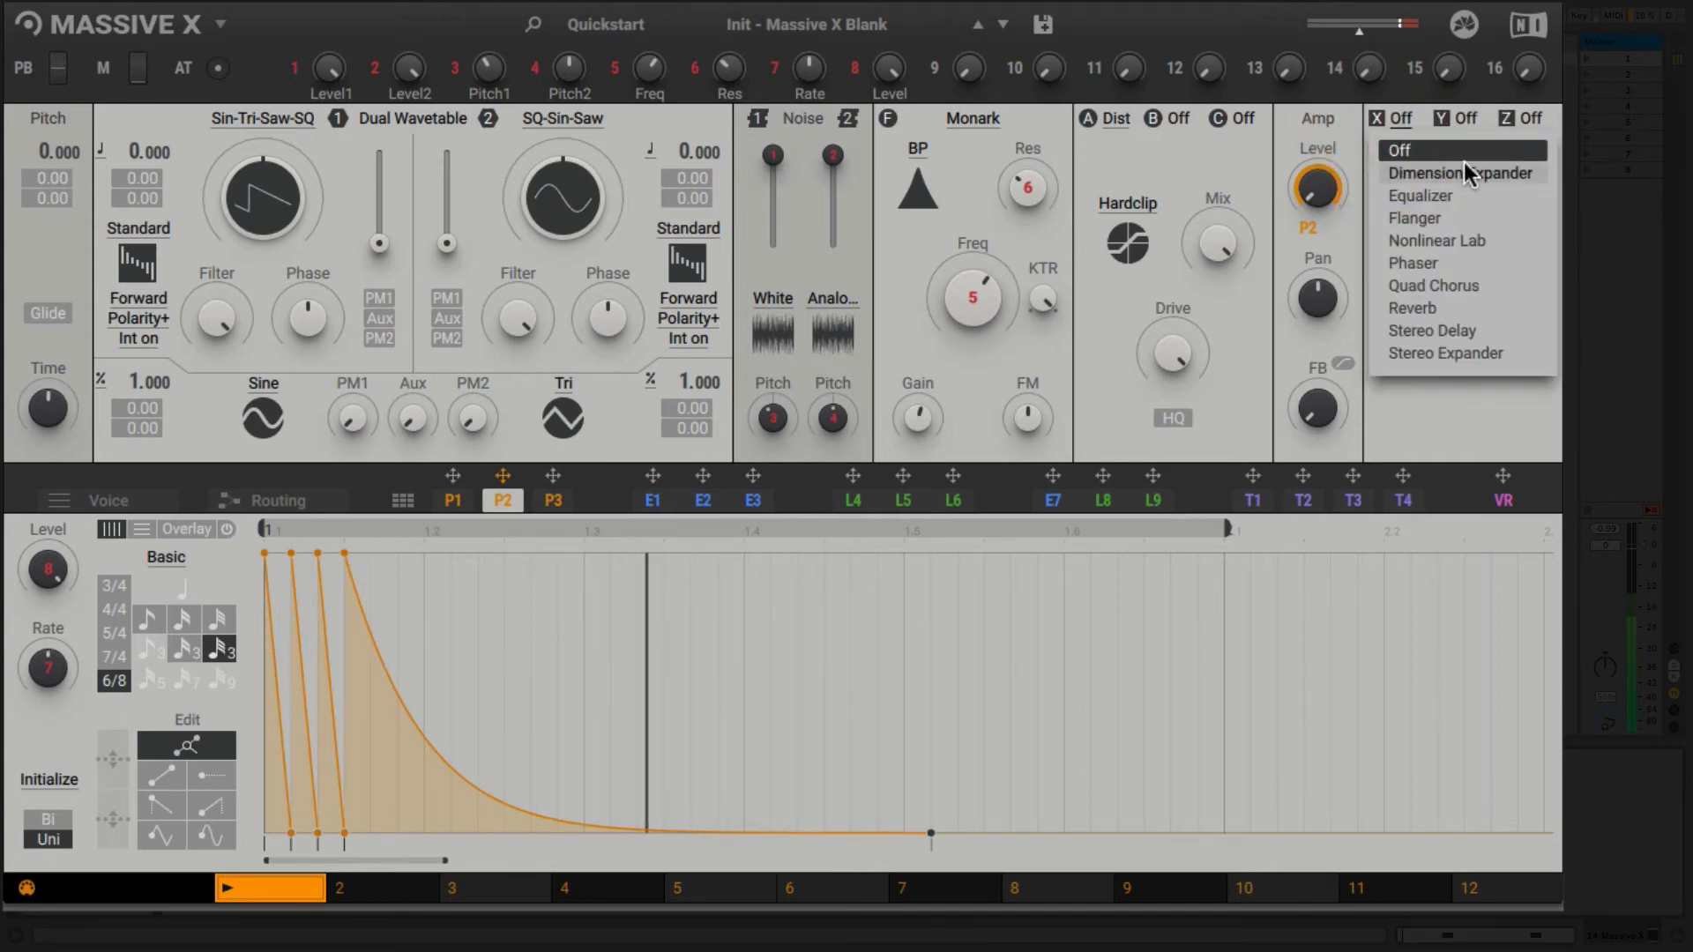
click(1464, 241)
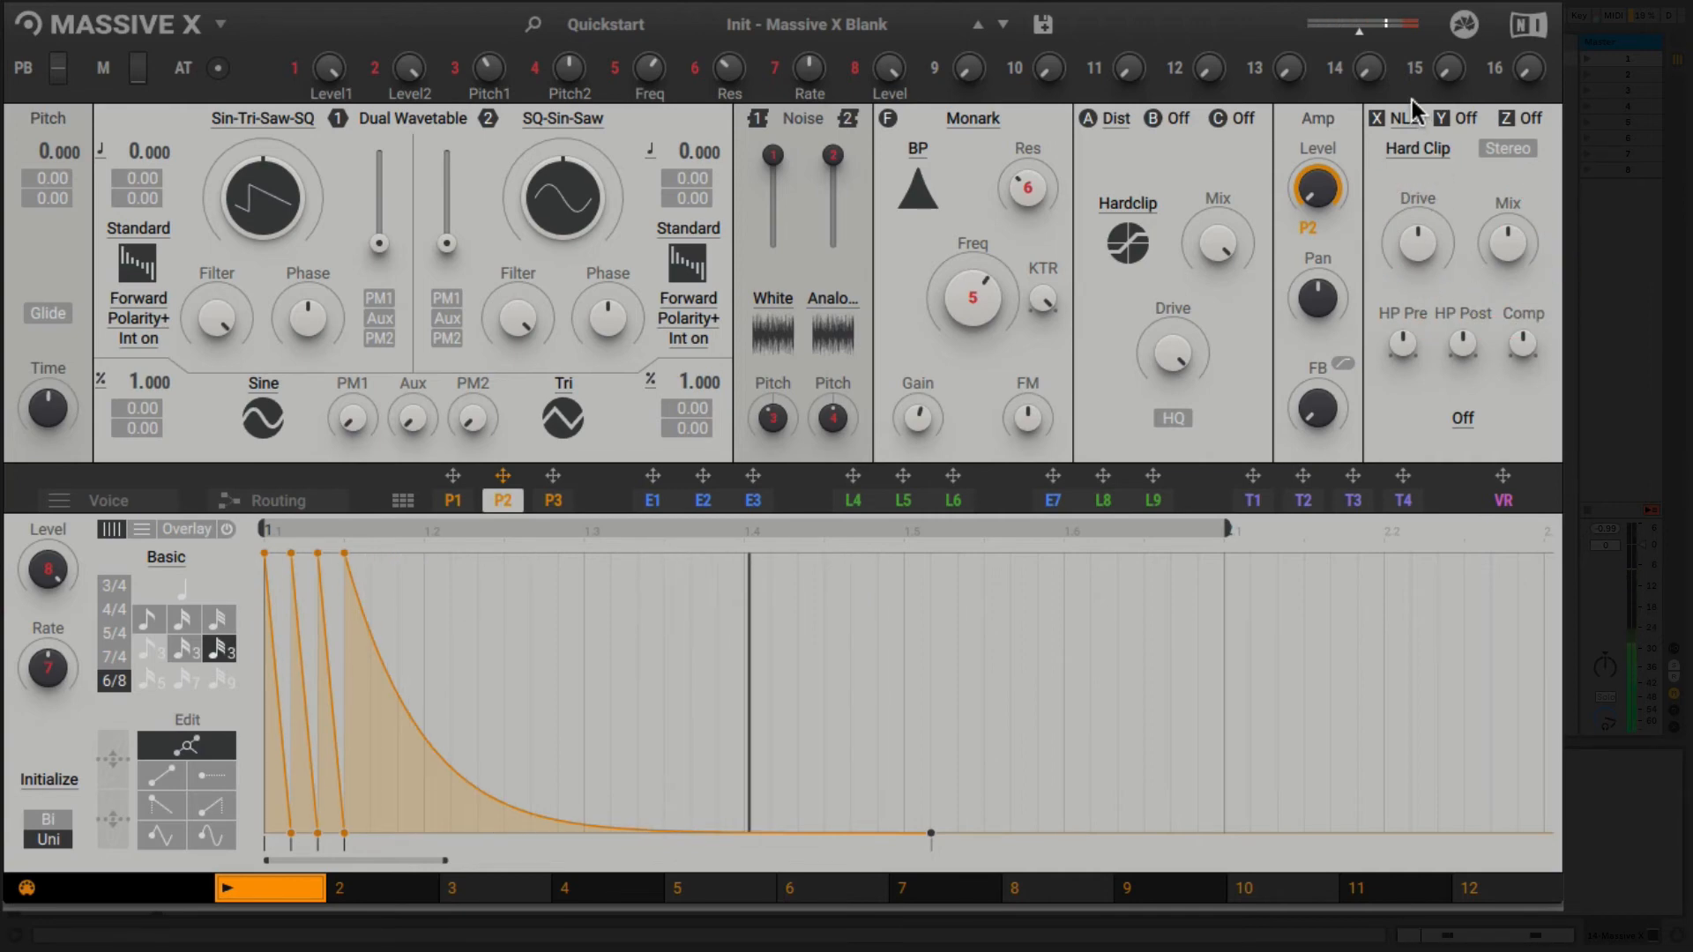
click(1402, 146)
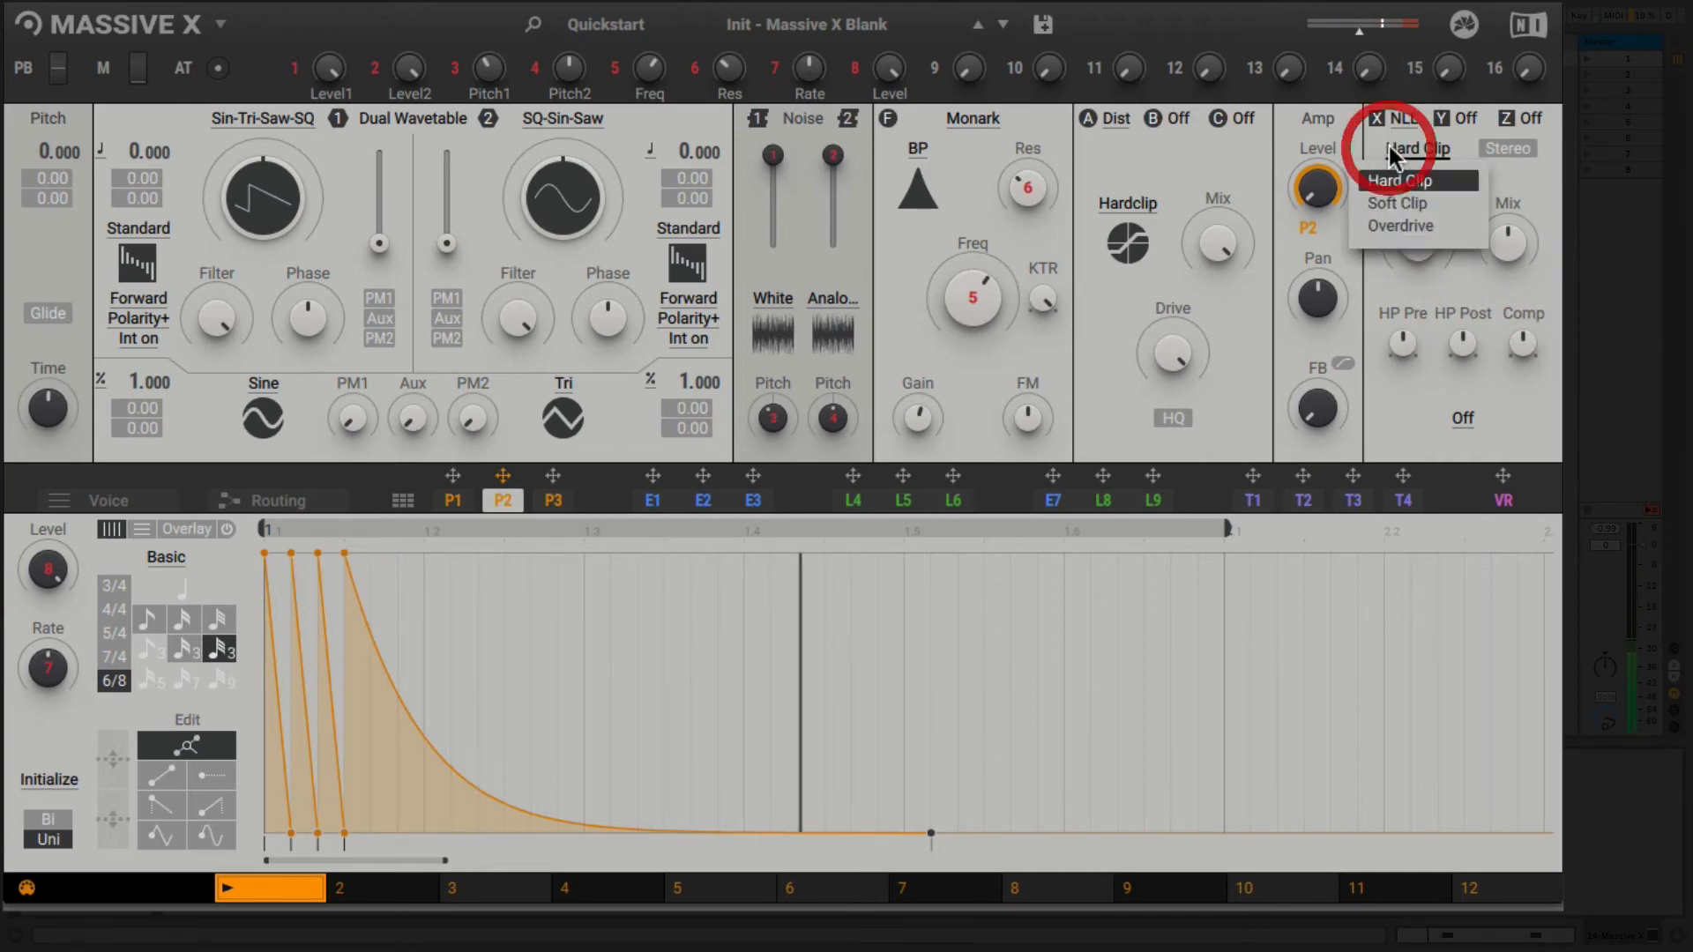
click(1396, 204)
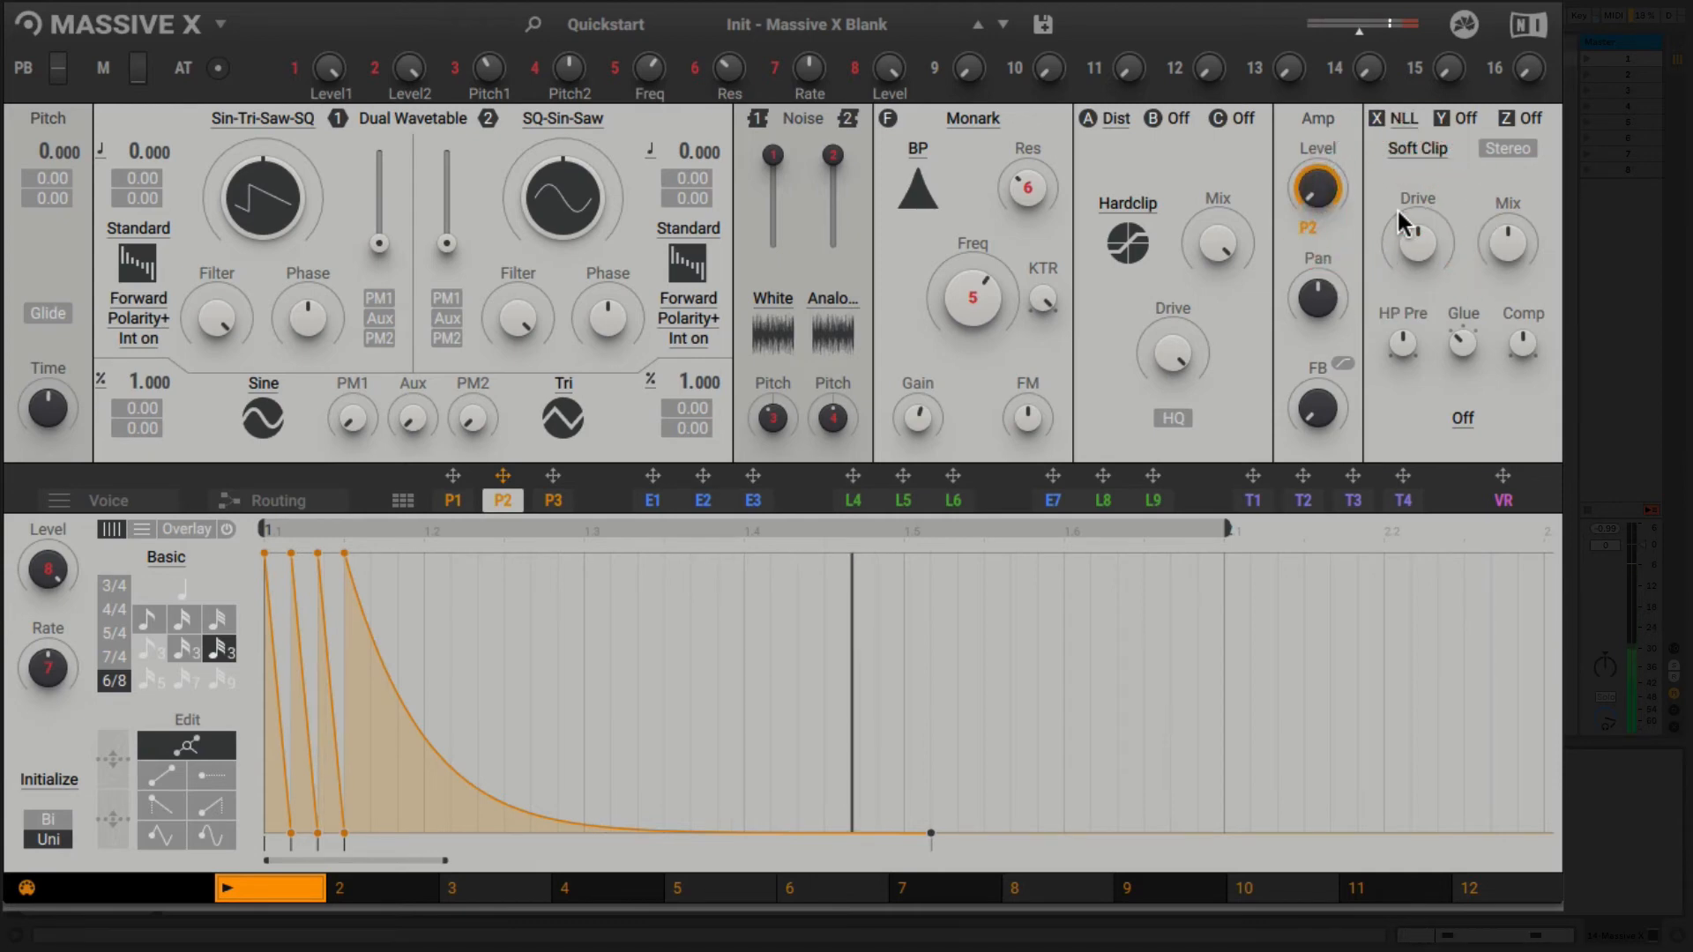
drag(934, 68, 1504, 238)
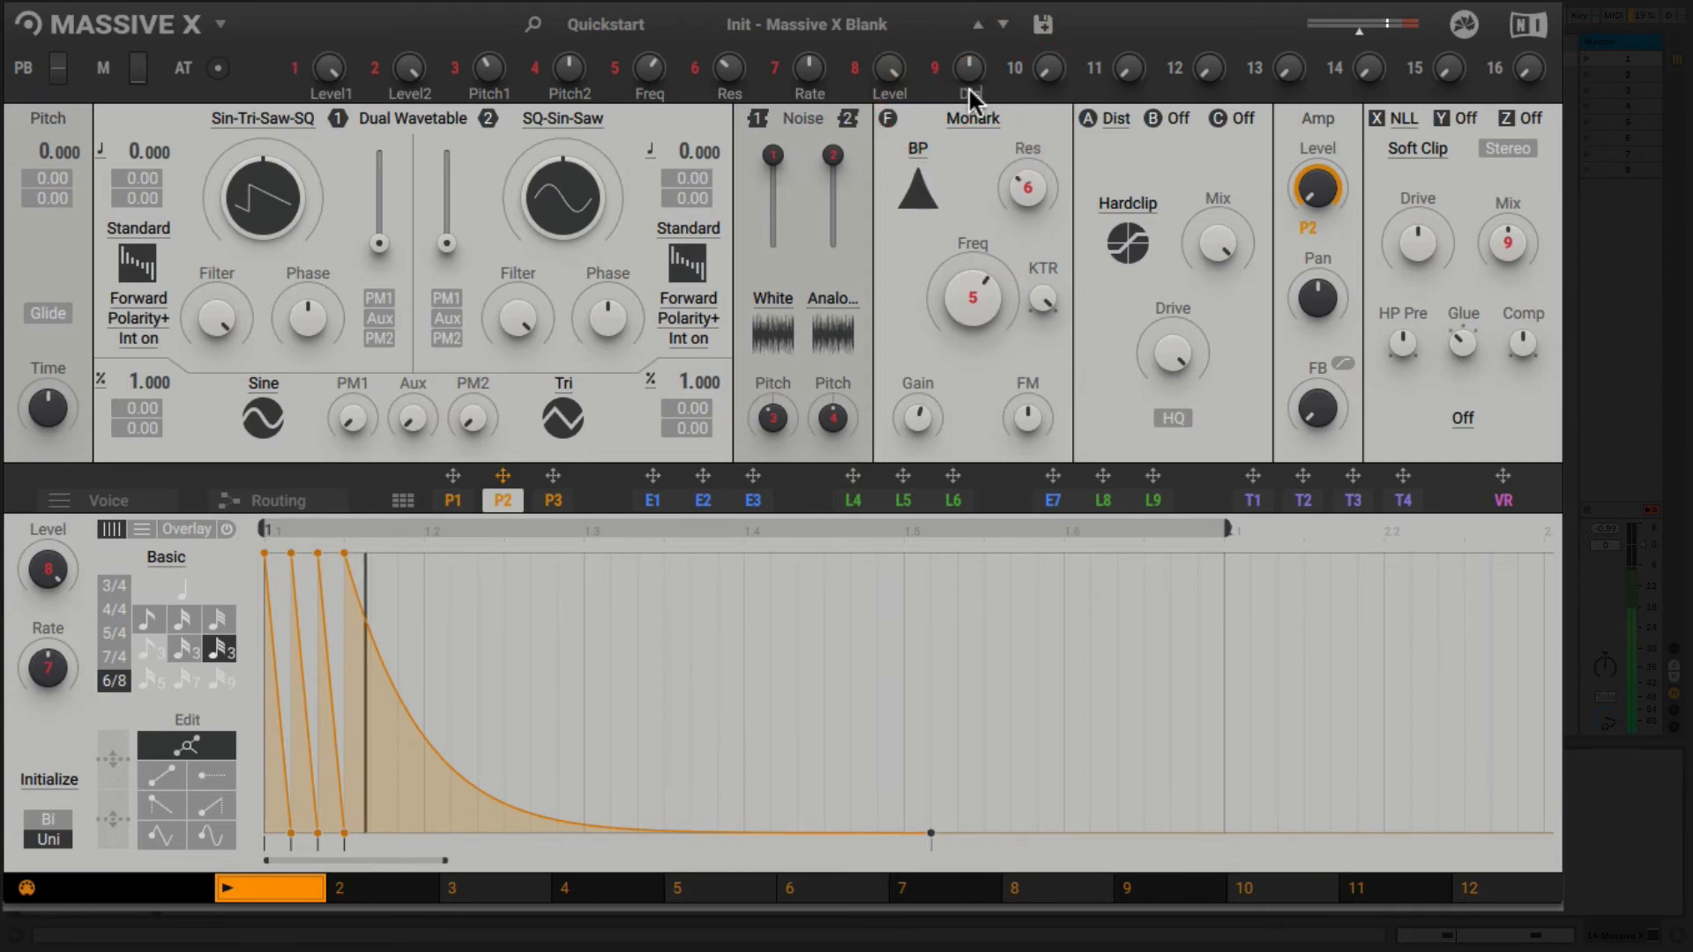
- Load Reverb in effect slot Z and assign macro 10 to its Mix
click(1519, 118)
click(1519, 118)
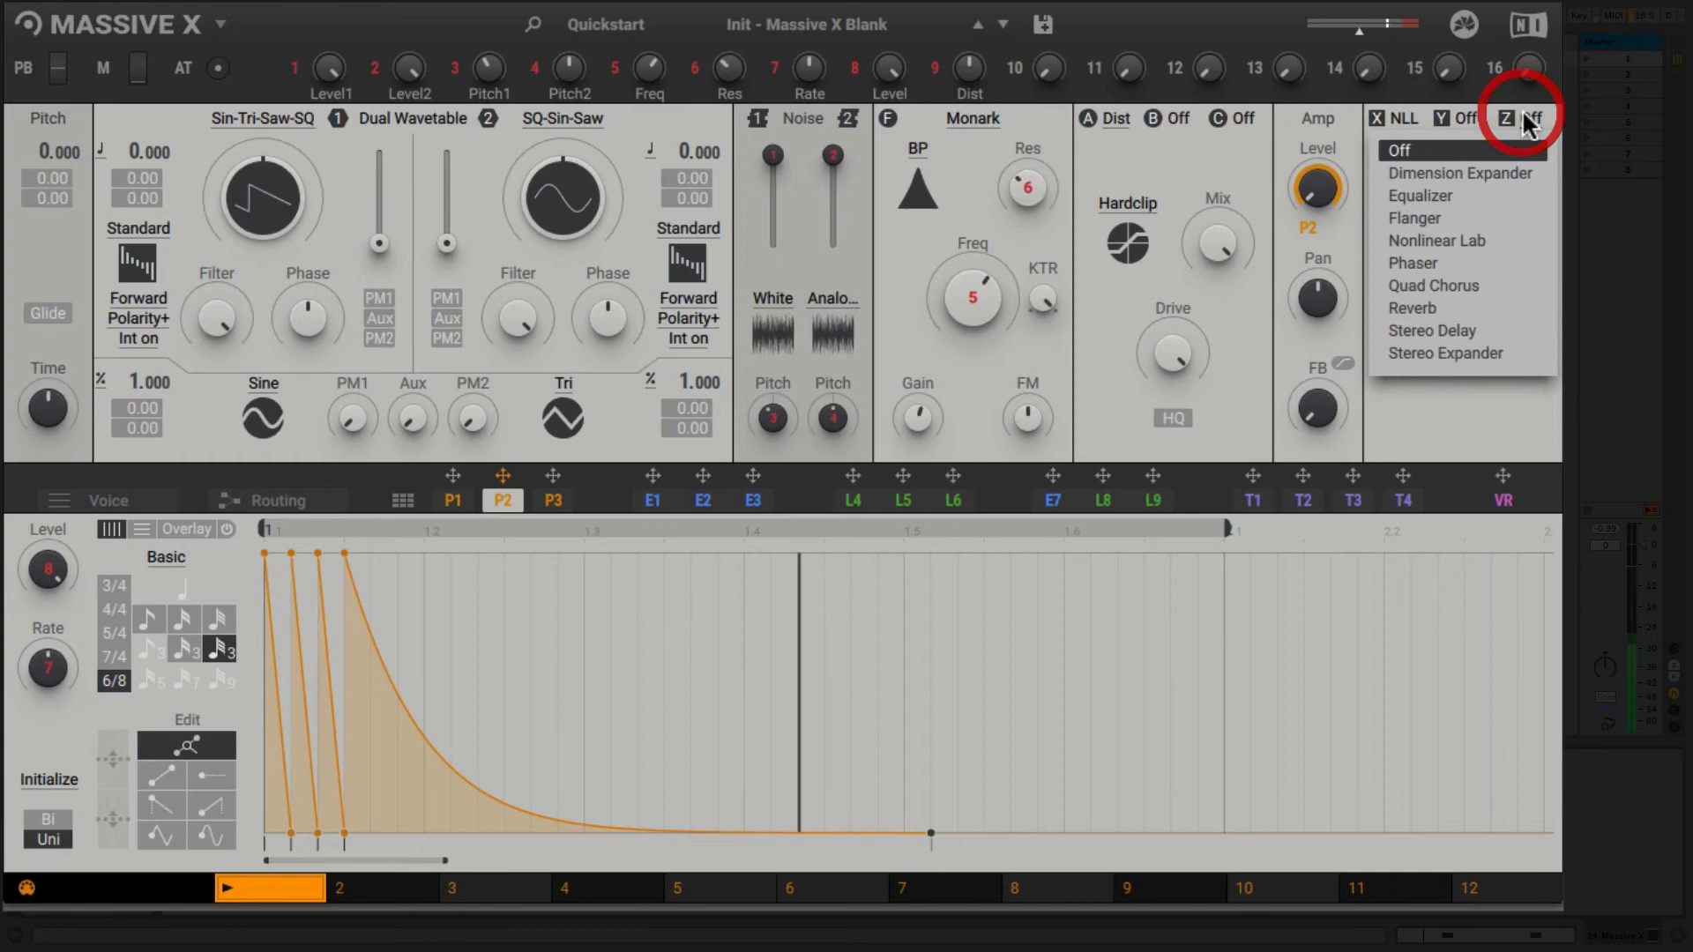
click(1484, 308)
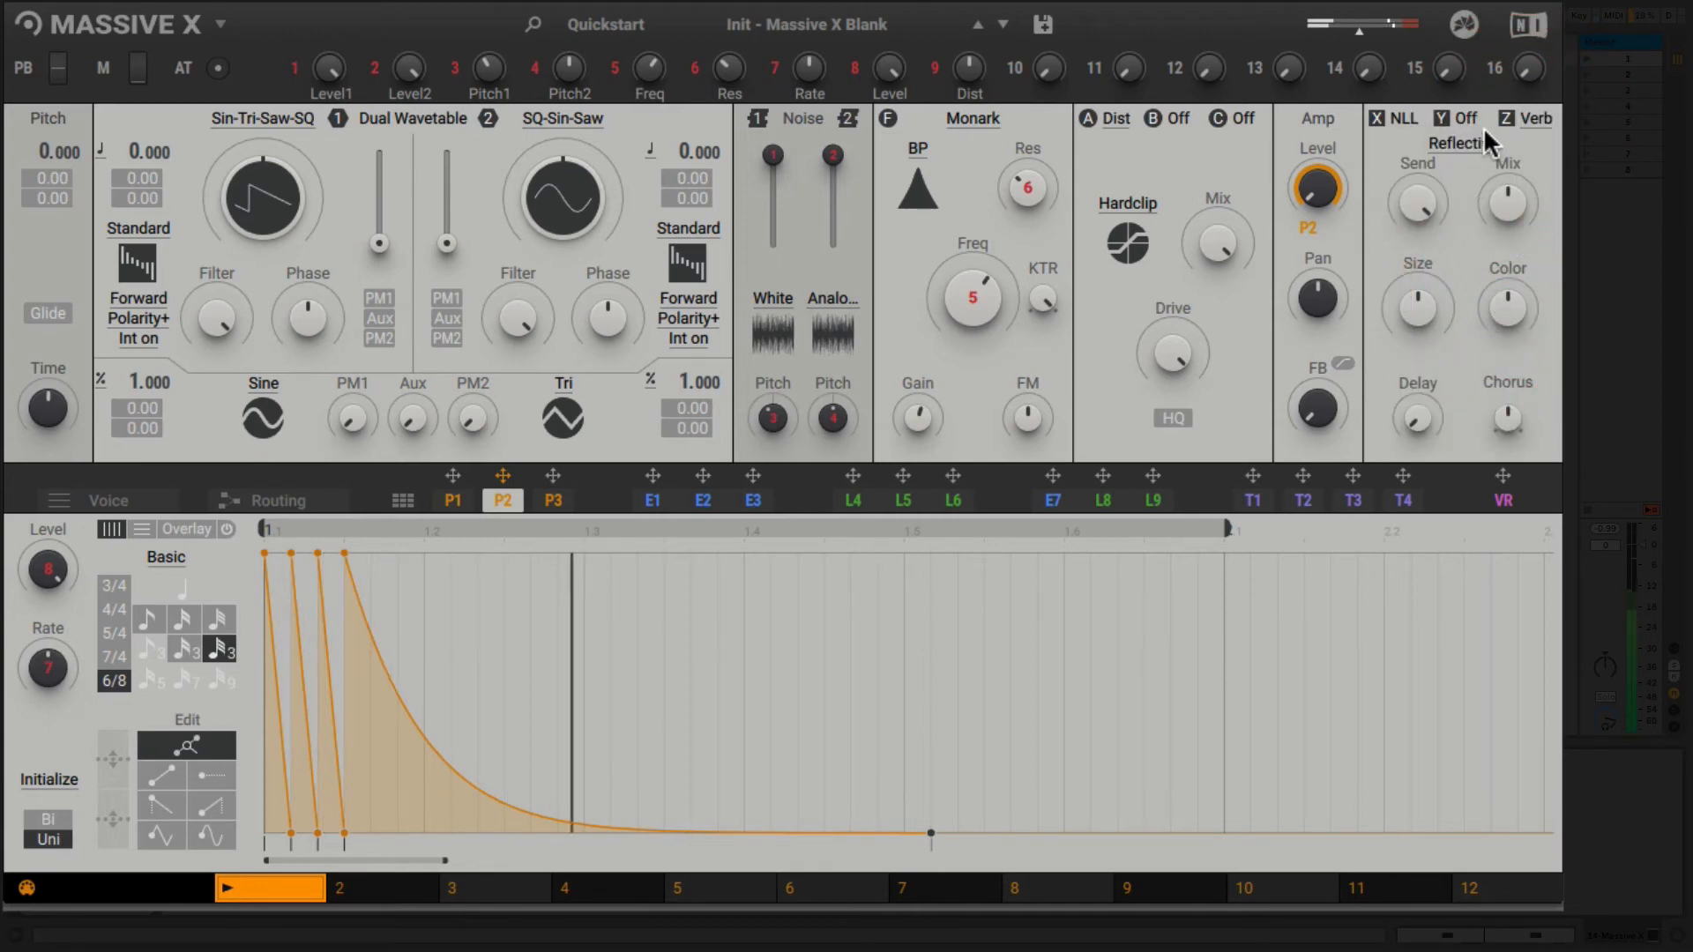
click(1015, 68)
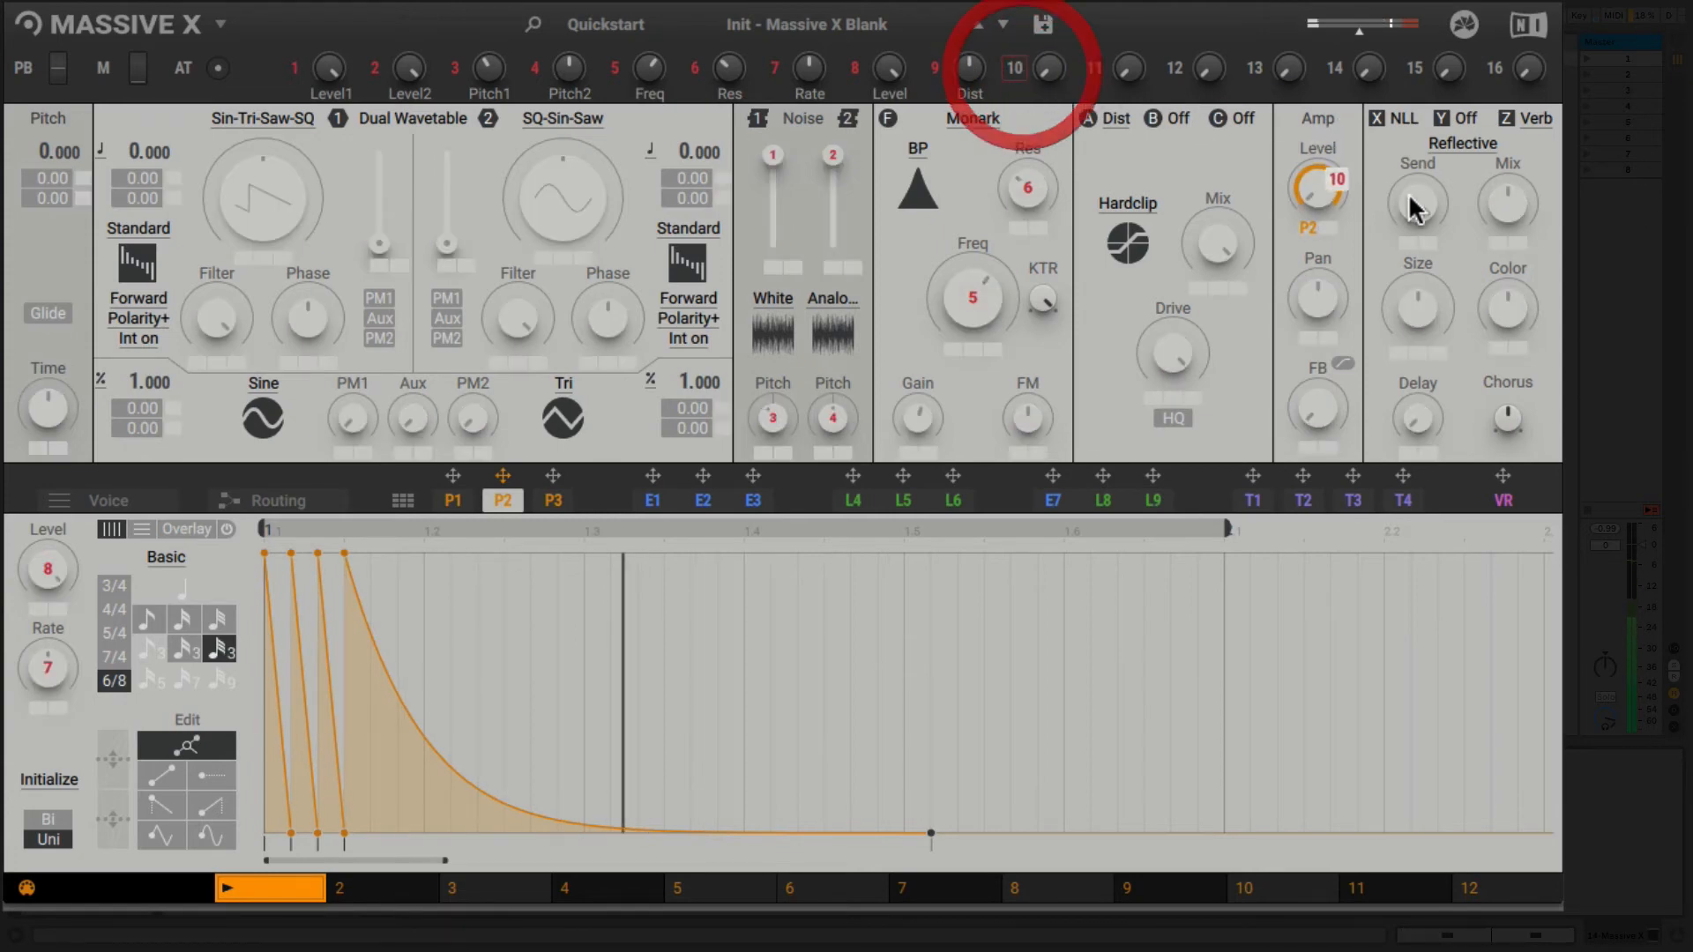
drag(1508, 205, 1509, 221)
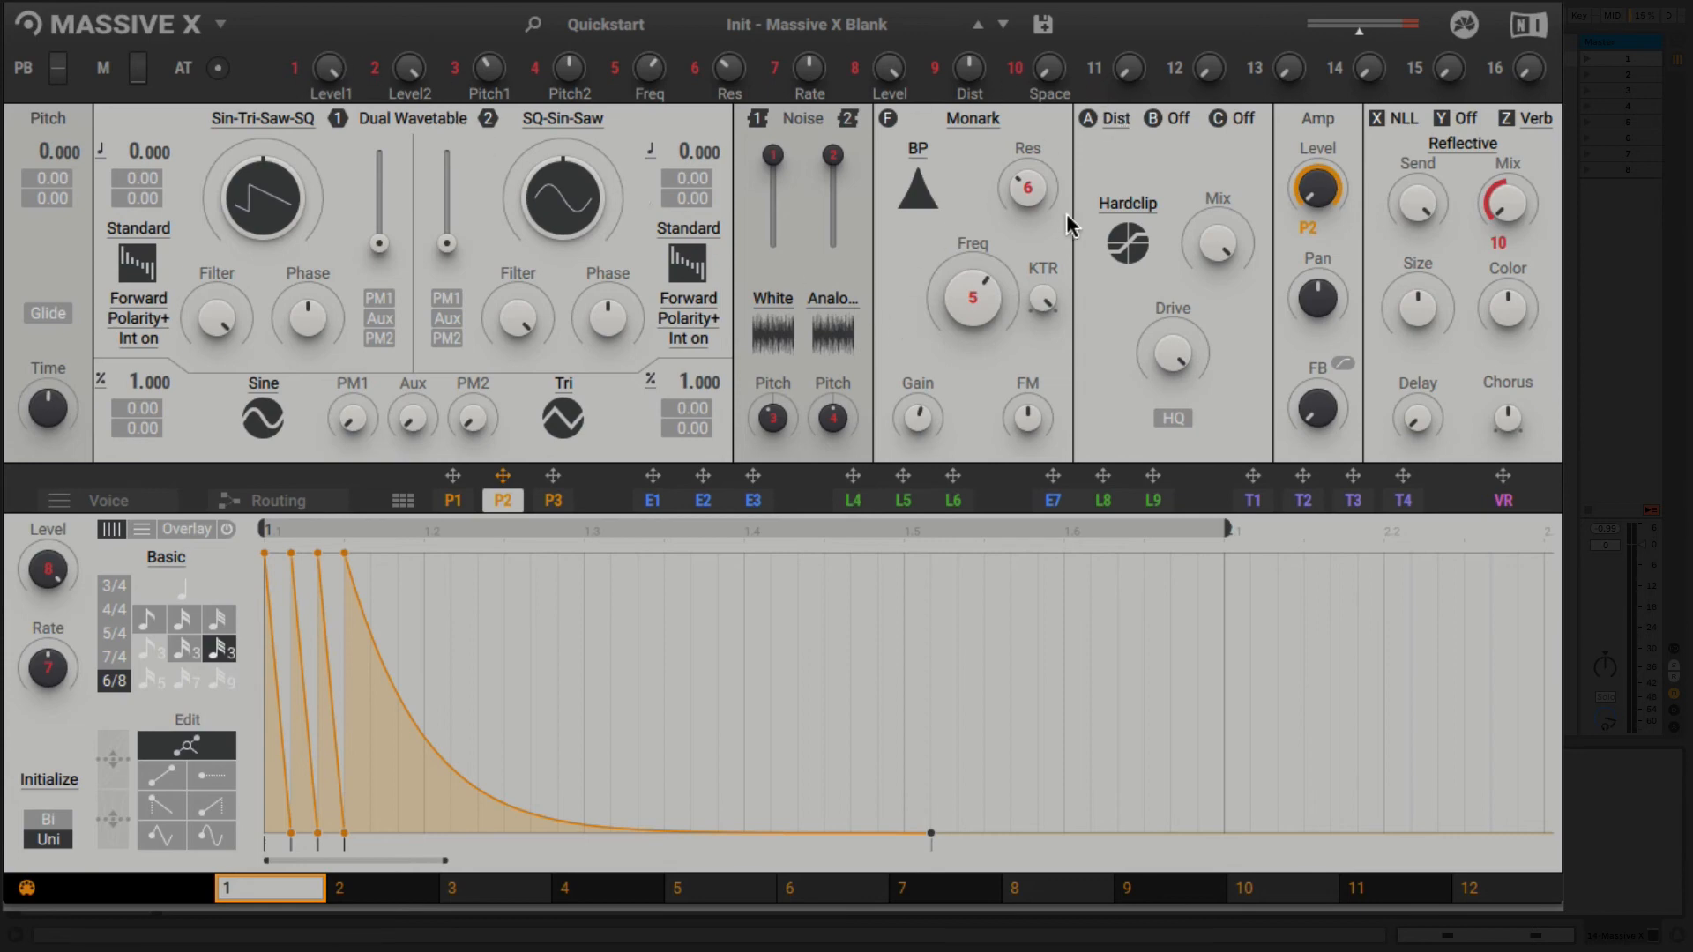
- Change the first noise source to Cymbal and the second to Waterfall, both from the Static category
click(779, 322)
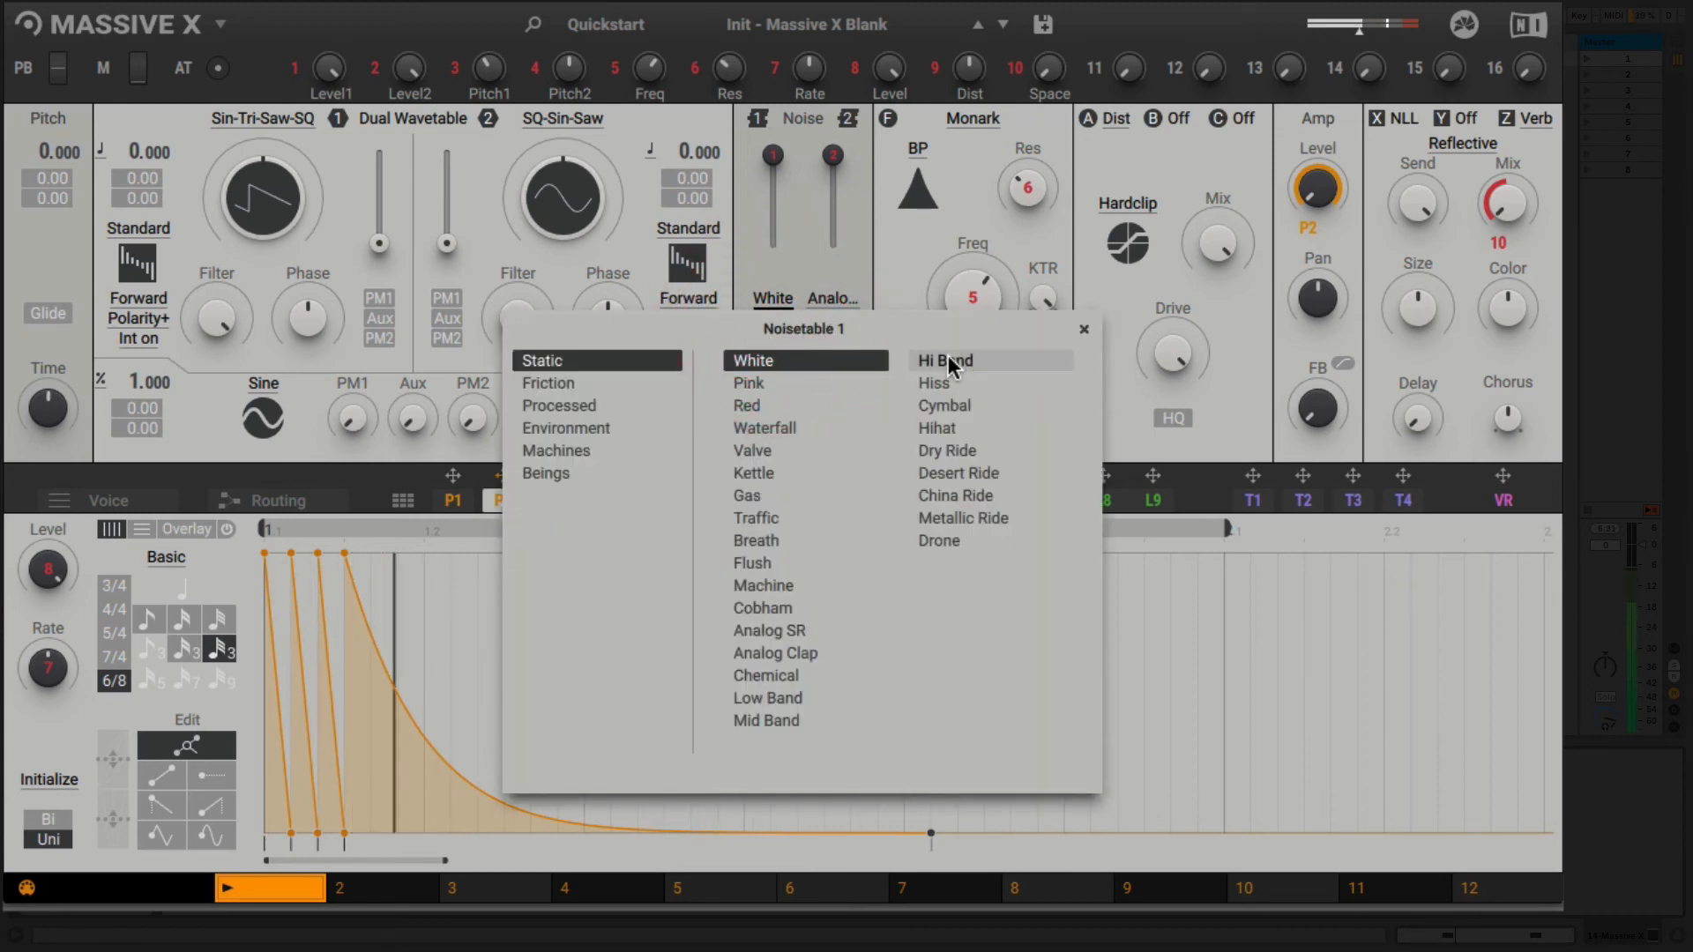
click(951, 405)
click(829, 276)
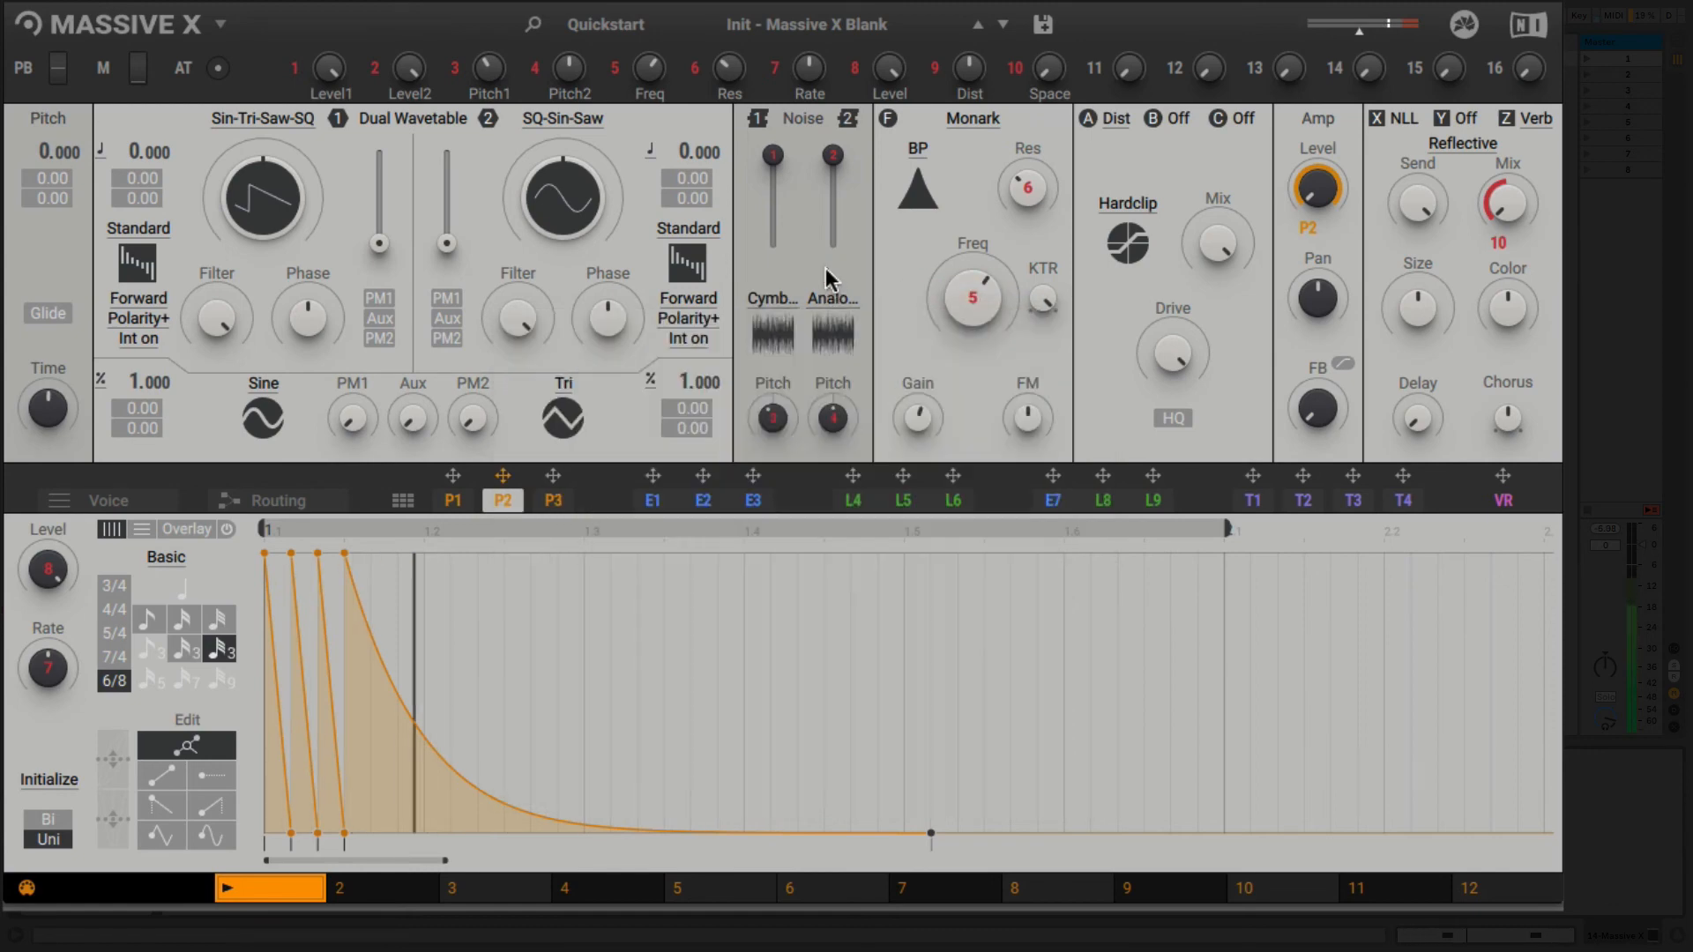
click(831, 326)
click(787, 430)
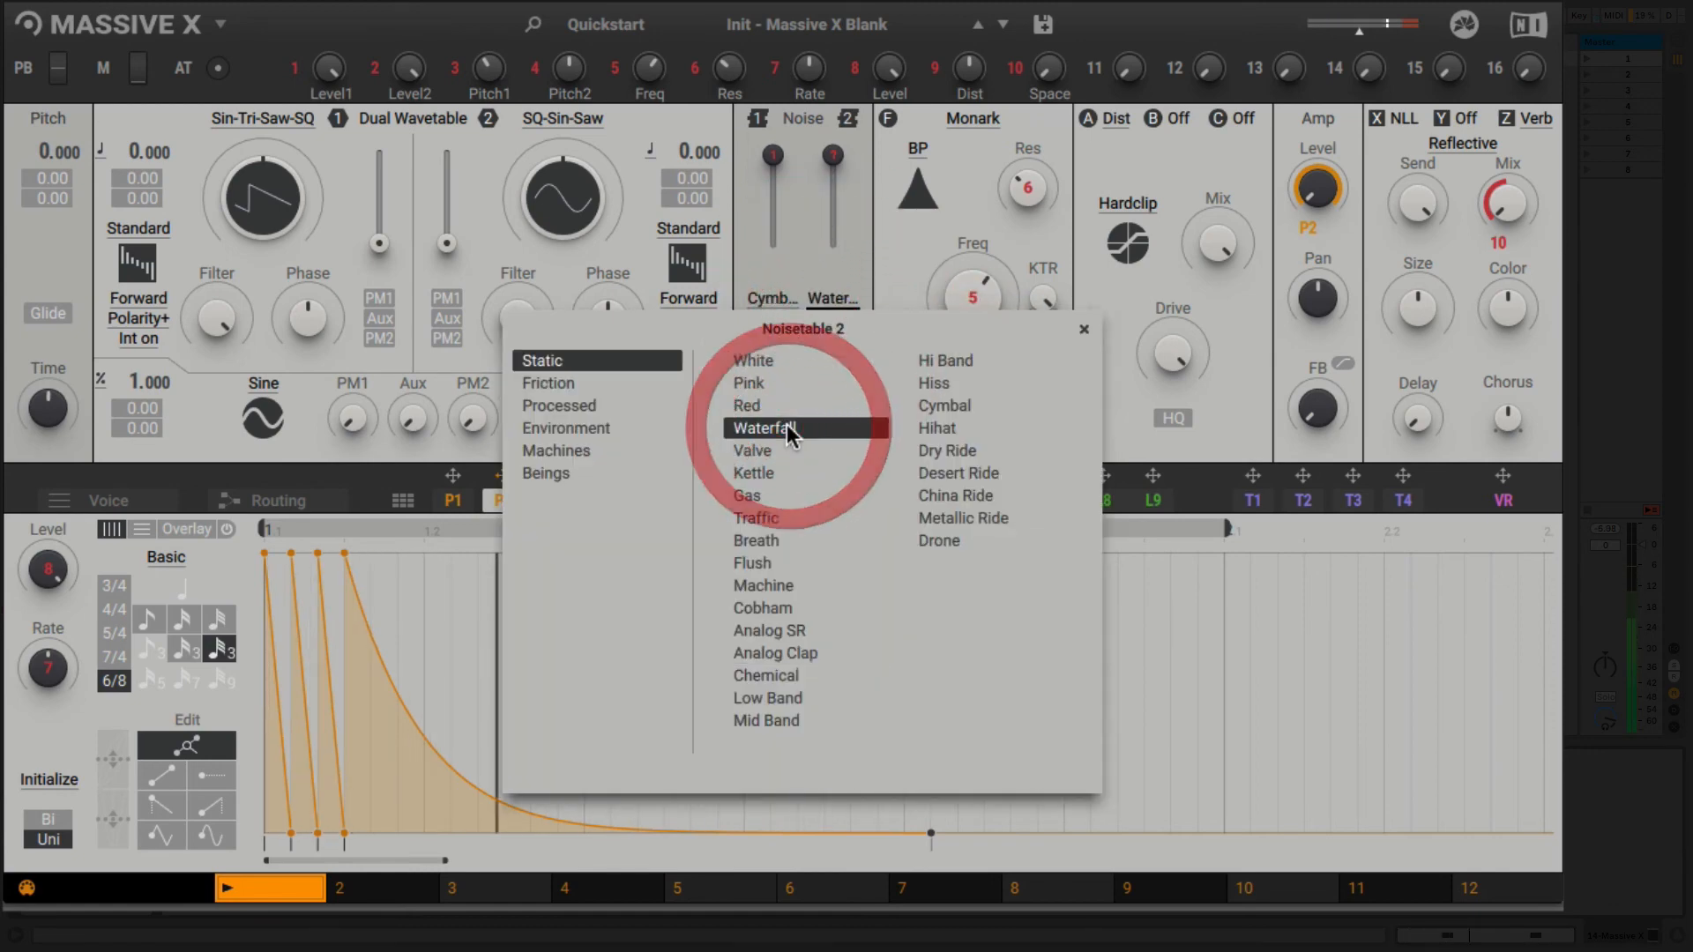
click(873, 210)
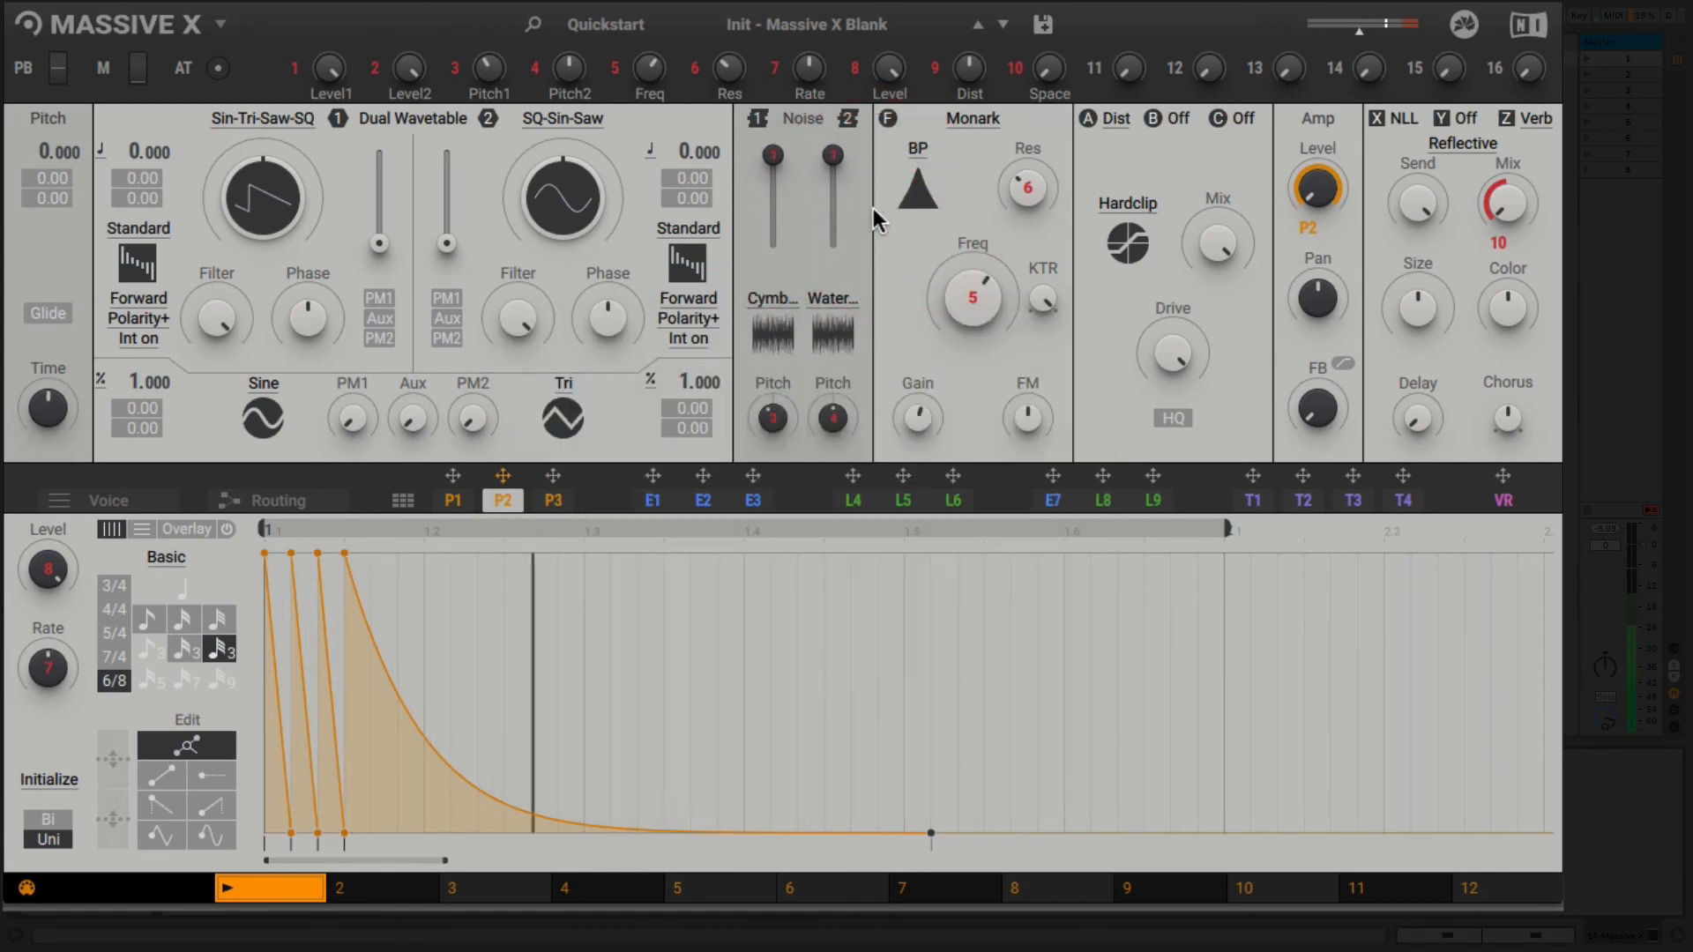
- Raise the Rate macro slightly to speed up the P2 performer envelope
mouse_move(809, 71)
mouse_down()
mouse_move(810, 53)
mouse_move(809, 67)
mouse_up()
click(964, 19)
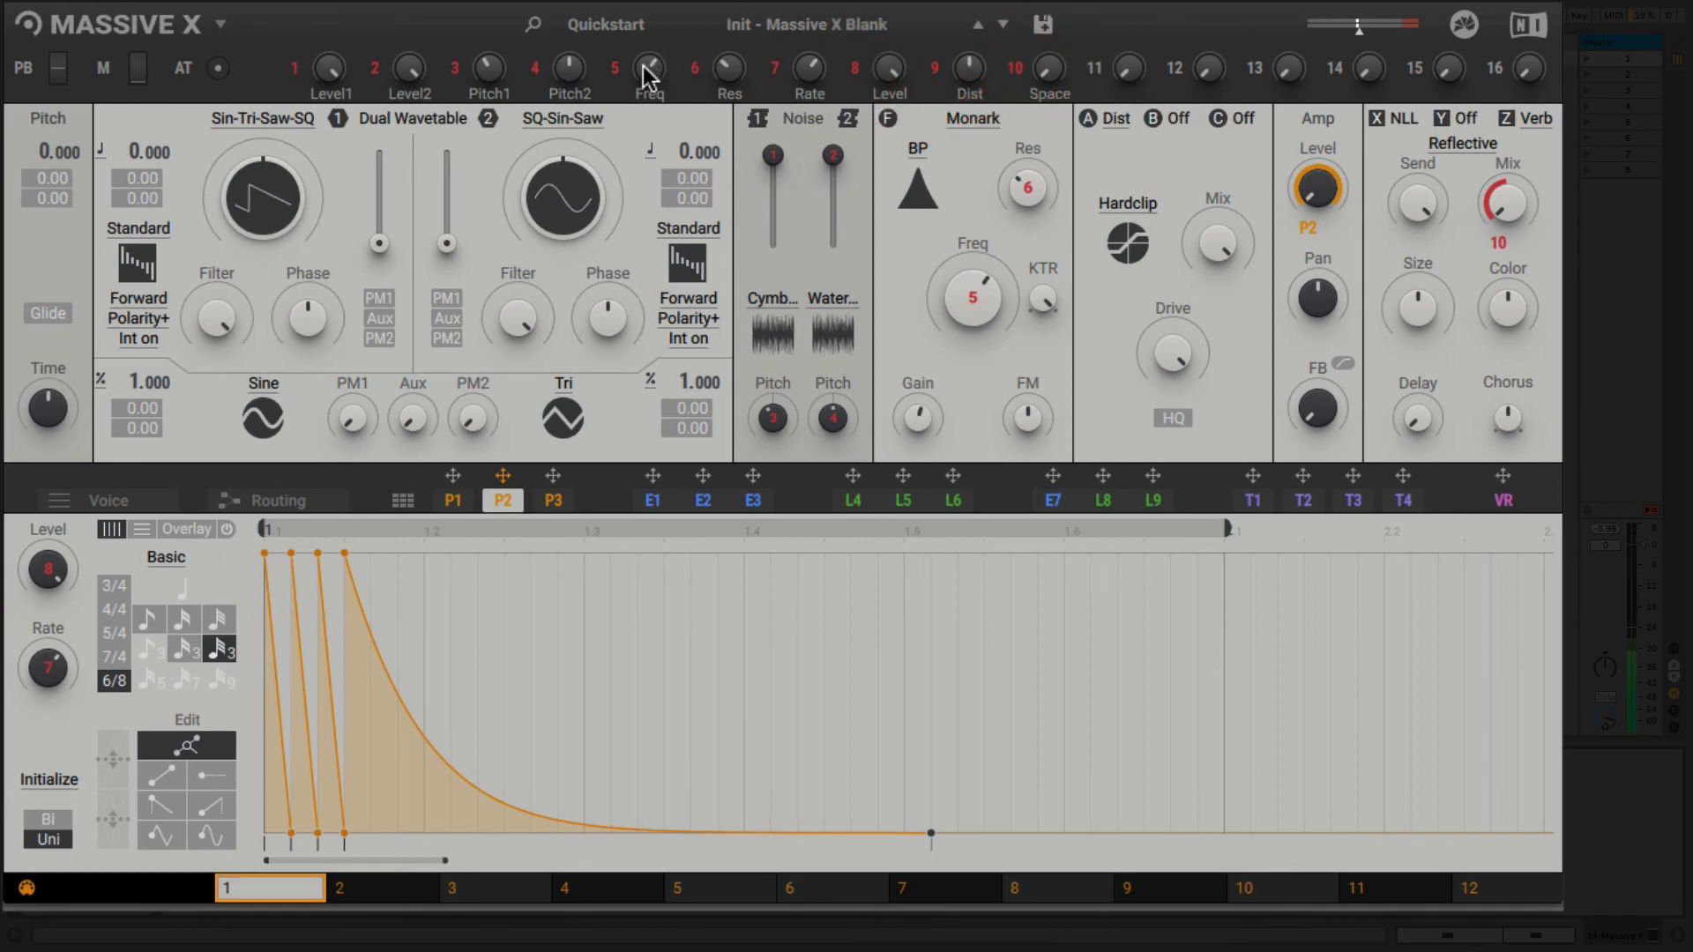